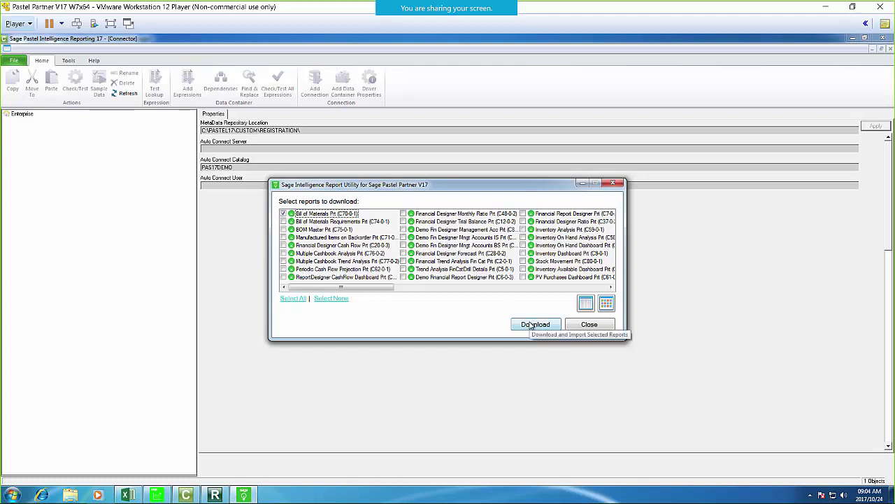
# Close the report download utility, expand Enterprise and Pervasive ODBC Client Interface, and view the Pastel Consolidation Connect connection's properties
pyautogui.click(614, 183)
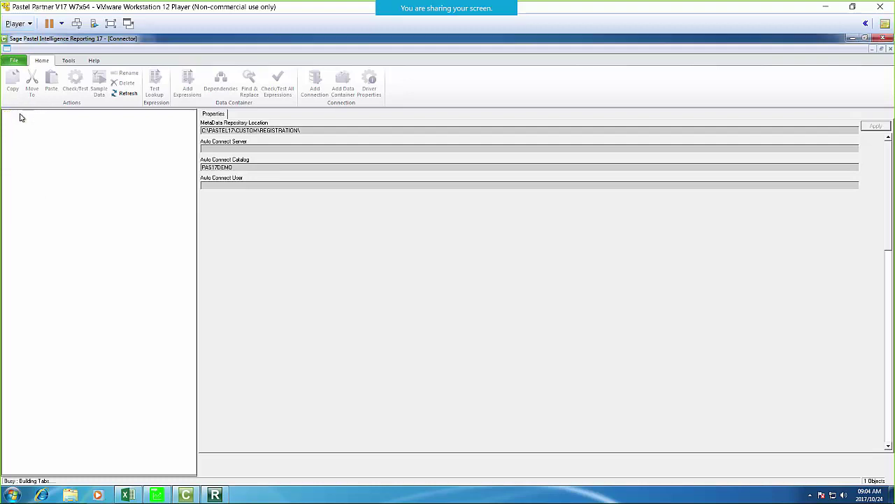
pyautogui.doubleClick(21, 115)
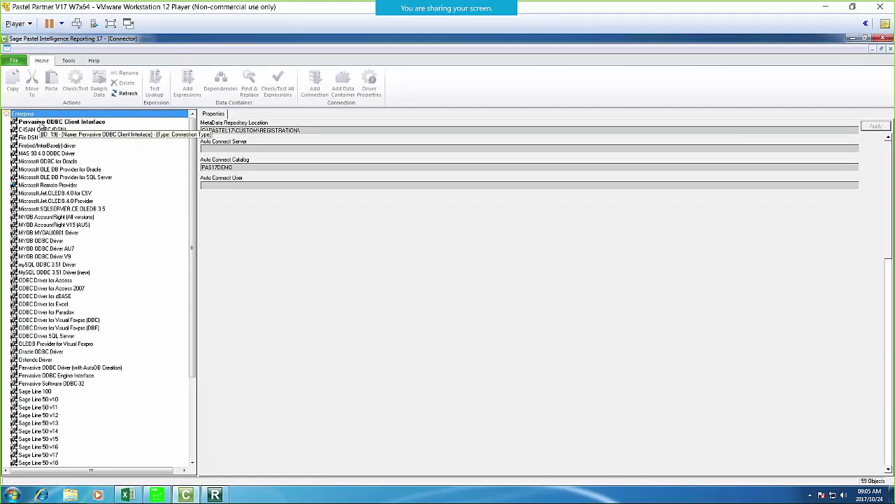
pyautogui.doubleClick(41, 123)
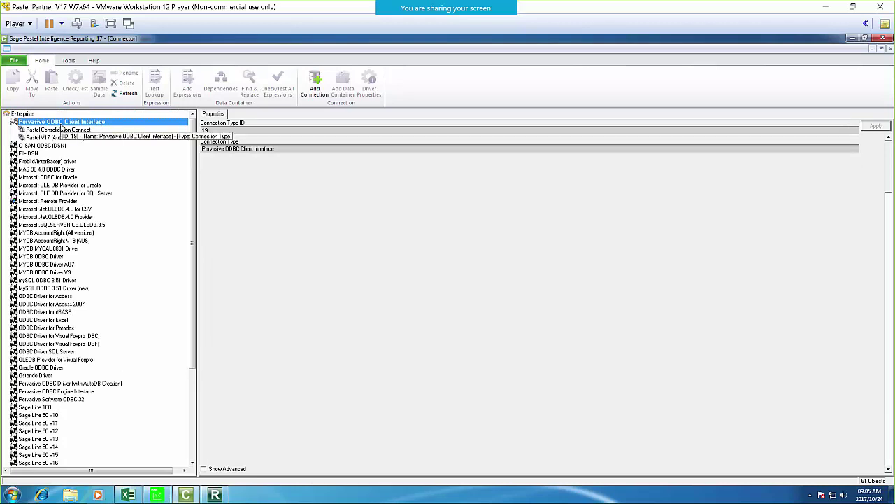
pyautogui.click(63, 130)
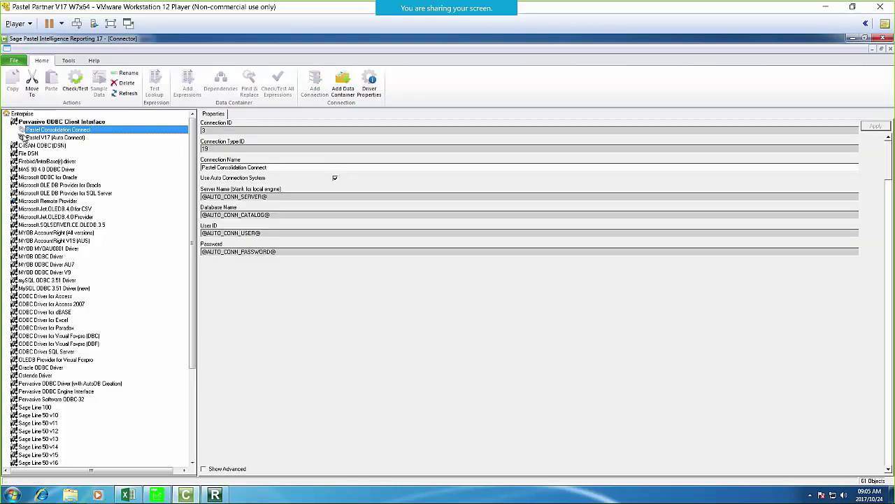
# Add a connection named Consolidation Connection under Pervasive ODBC Client Interface, using the auto connection system
pyautogui.click(53, 122)
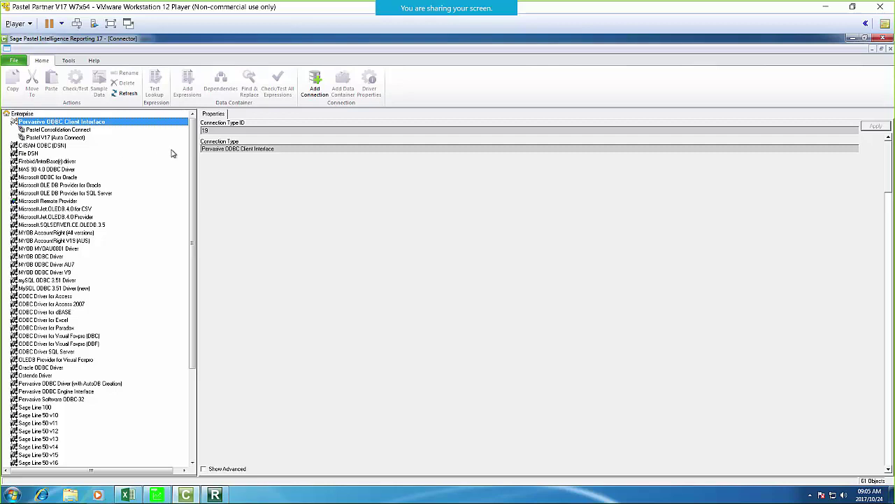
pyautogui.click(322, 96)
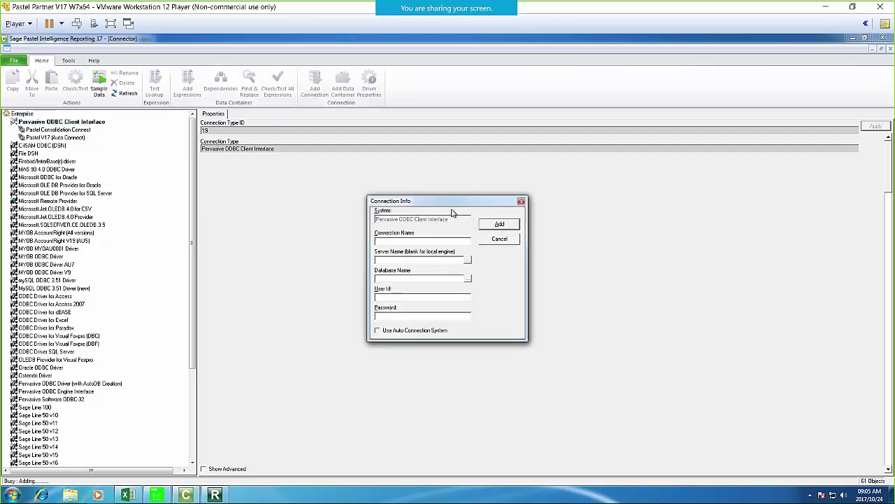
pyautogui.moveTo(446, 201); pyautogui.dragTo(411, 122)
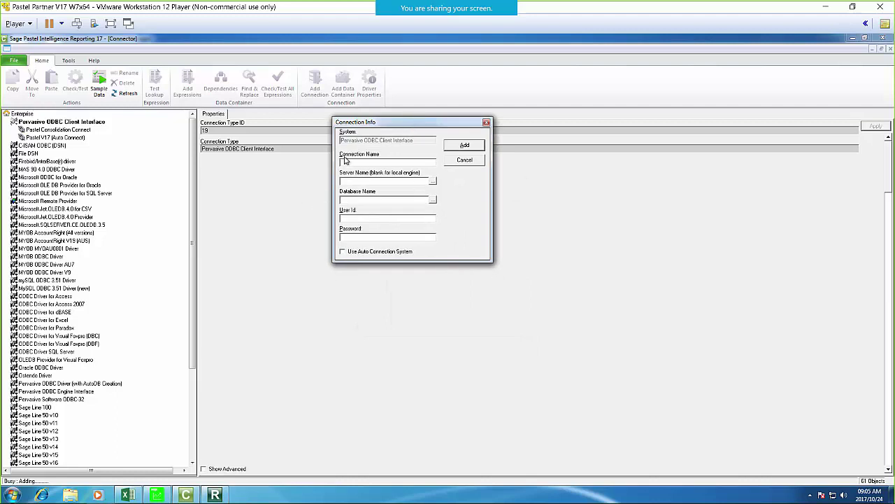
pyautogui.write('CN')
pyautogui.click(359, 258)
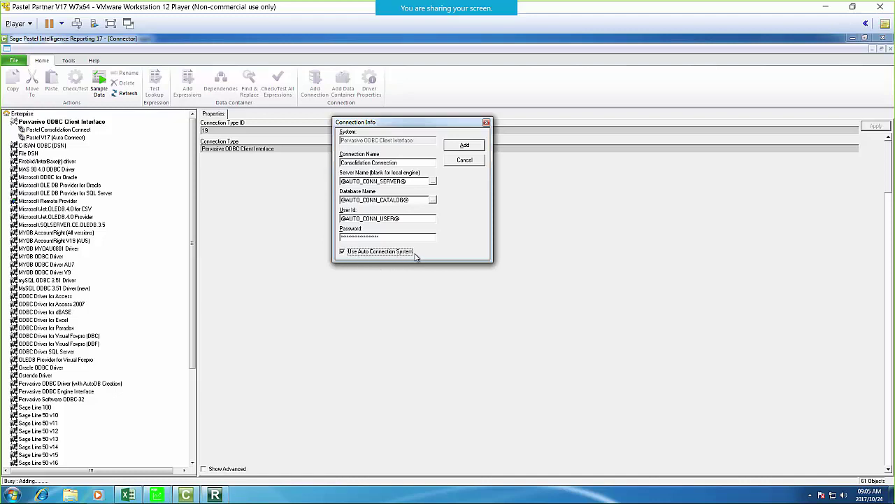
pyautogui.click(465, 145)
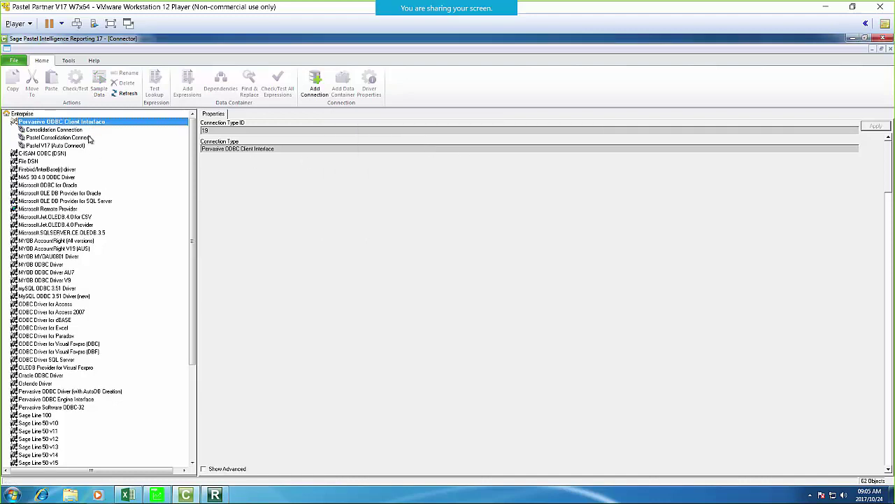
# Check the new Consolidation Connection's properties and the data containers under Pastel Consolidation Connect
pyautogui.click(34, 132)
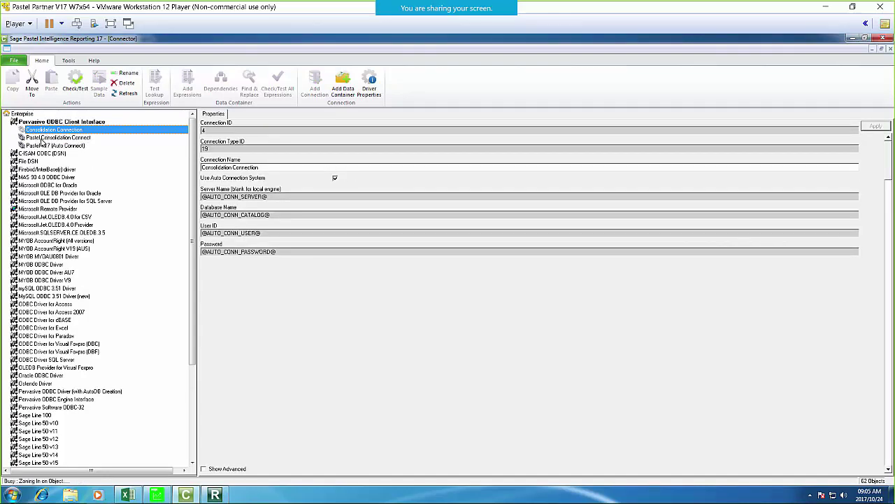
pyautogui.doubleClick(40, 138)
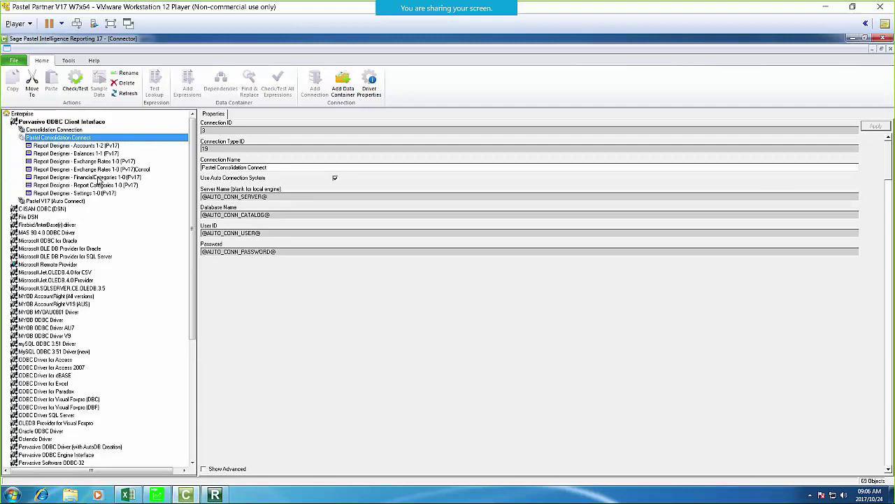
pyautogui.doubleClick(51, 139)
# Enable the advanced Consolidation Connection option for the Consolidation Connection and apply the change
pyautogui.click(49, 132)
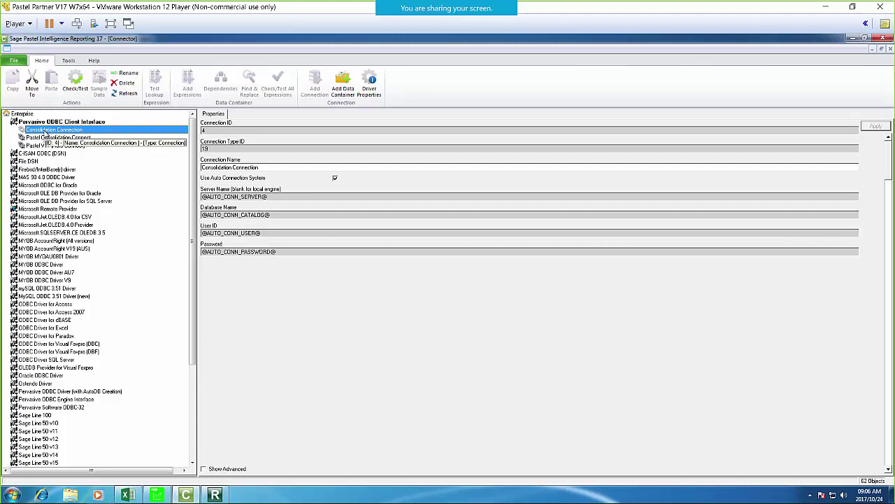
pyautogui.click(203, 469)
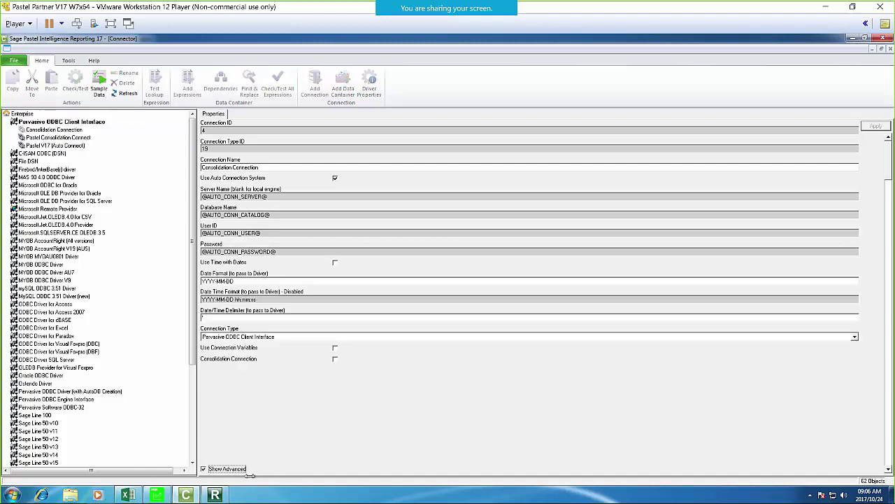
pyautogui.click(335, 360)
pyautogui.click(875, 127)
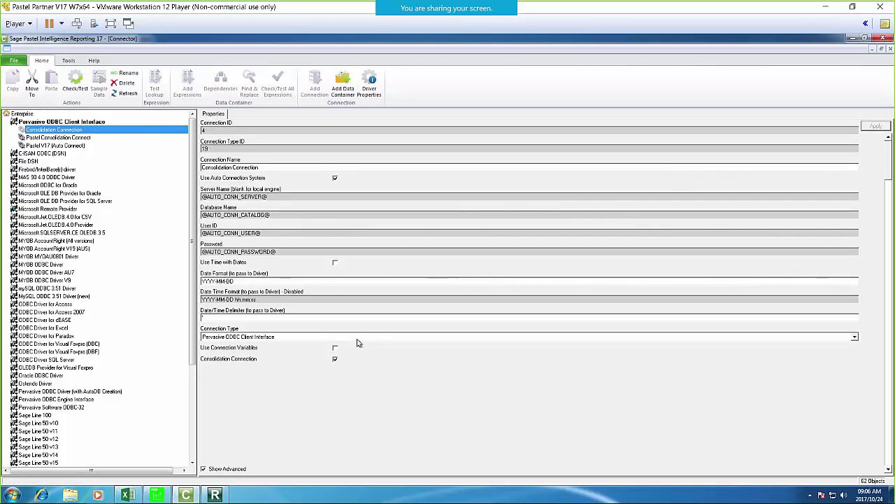
pyautogui.click(60, 131)
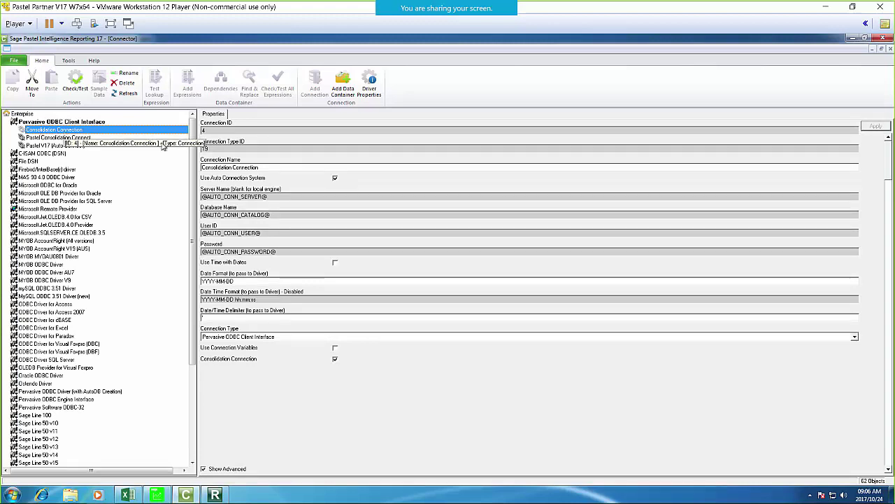
# Switch to Report Manager and expand the Designer folder under Home, leaving Financial Reports collapsed
pyautogui.click(216, 494)
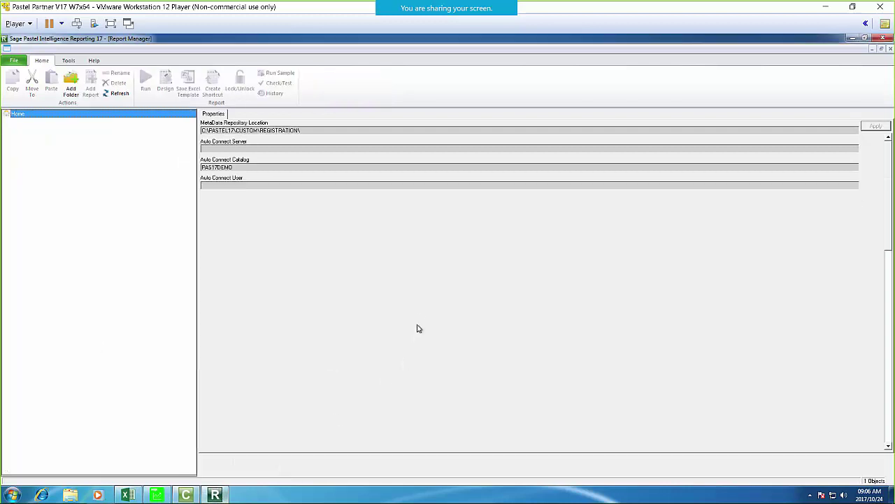
pyautogui.doubleClick(21, 117)
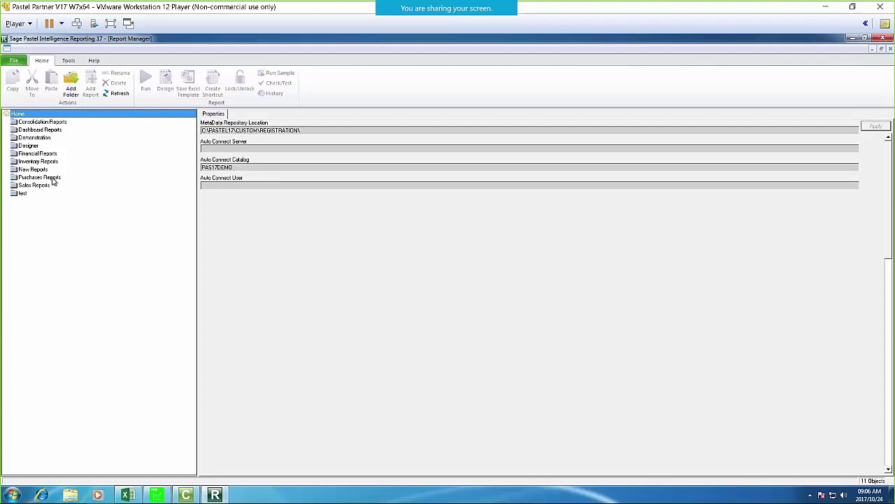
pyautogui.press('f')
pyautogui.doubleClick(38, 155)
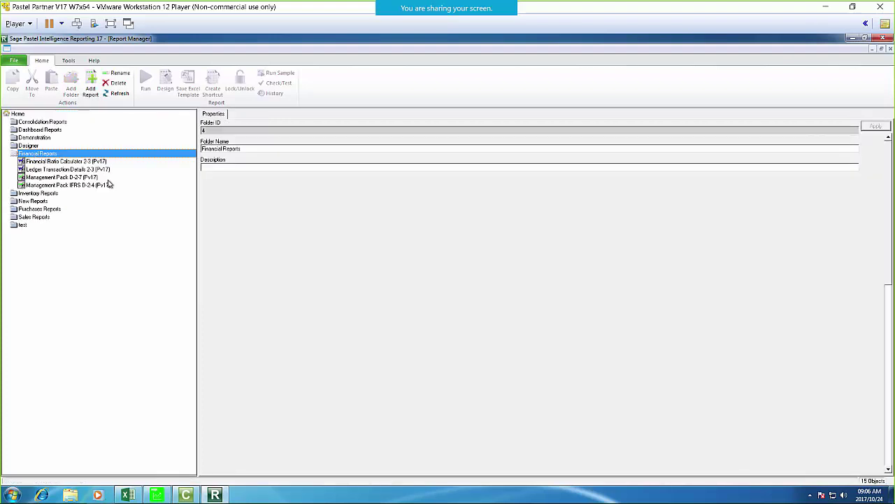
pyautogui.doubleClick(23, 152)
pyautogui.doubleClick(24, 146)
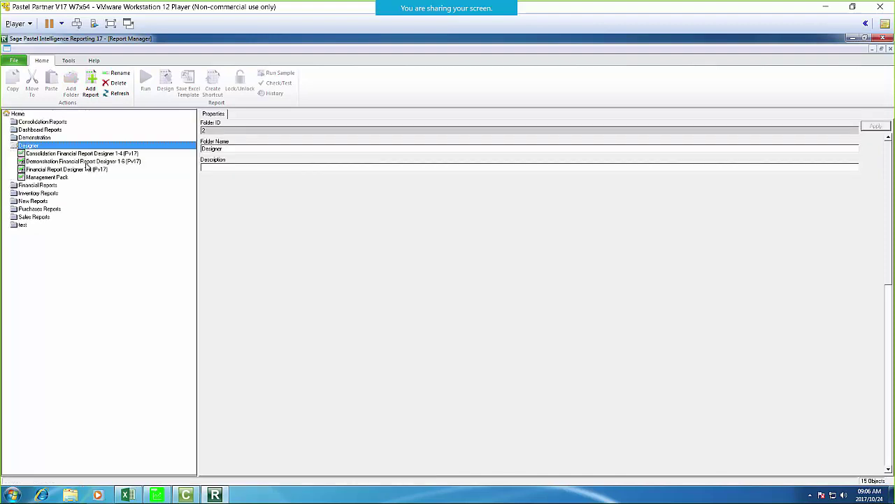
# Copy the Financial Report Designer 1-4 (Pv17) report from the Designer folder
pyautogui.click(74, 170)
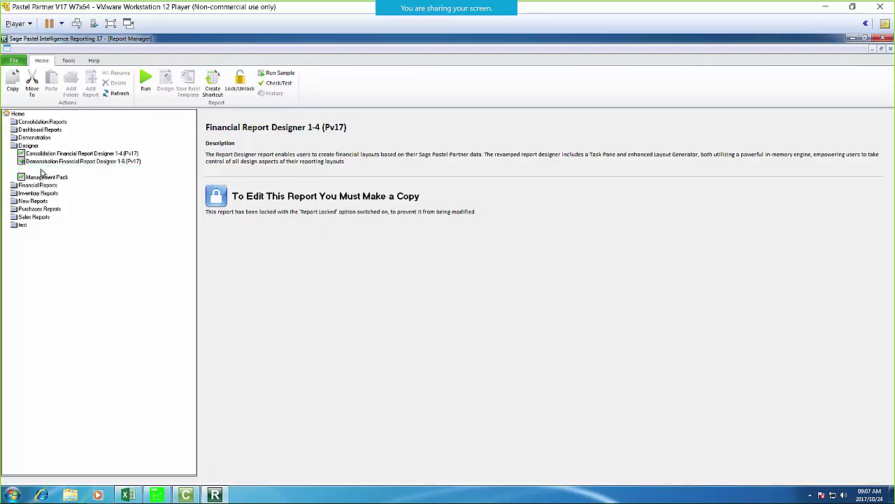
pyautogui.rightClick(45, 174)
pyautogui.click(63, 287)
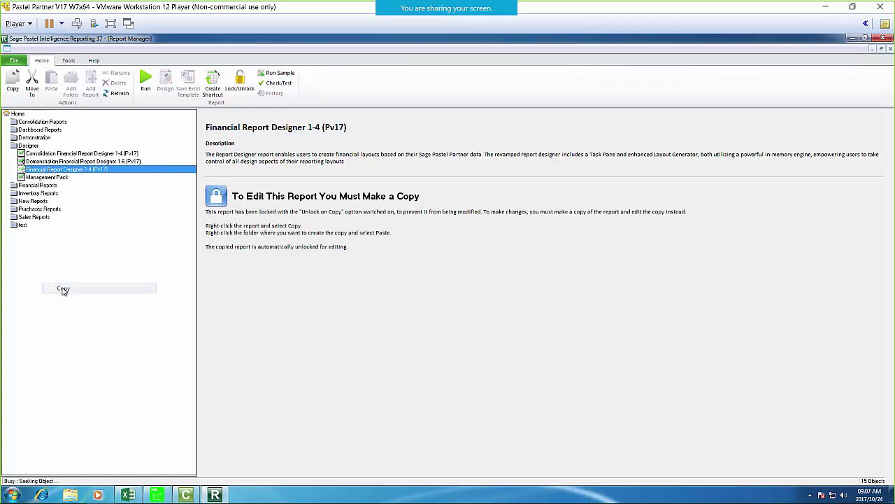
pyautogui.rightClick(49, 147)
pyautogui.click(87, 205)
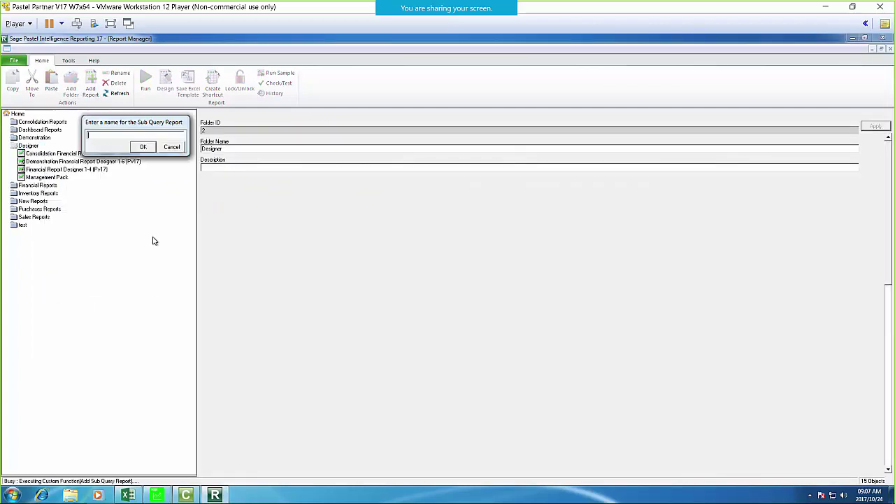
pyautogui.click(171, 147)
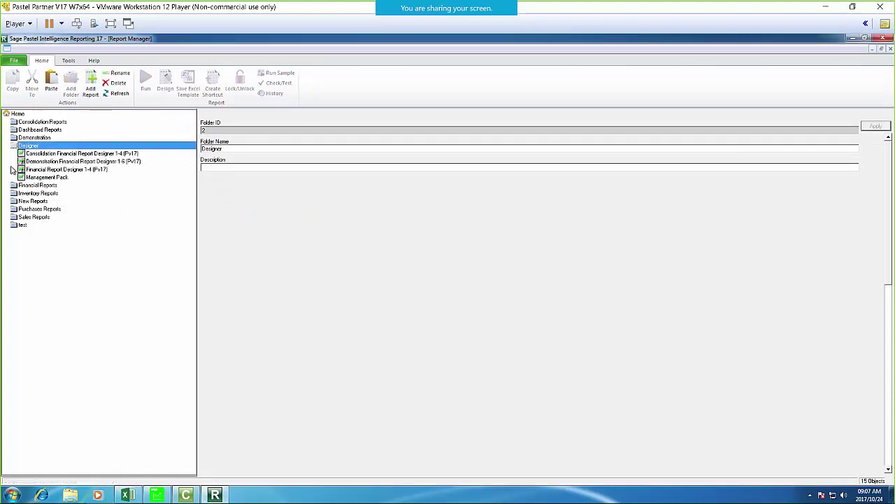
# Paste the copied report into the Designer folder and view the properties of the pasted copy
pyautogui.rightClick(43, 146)
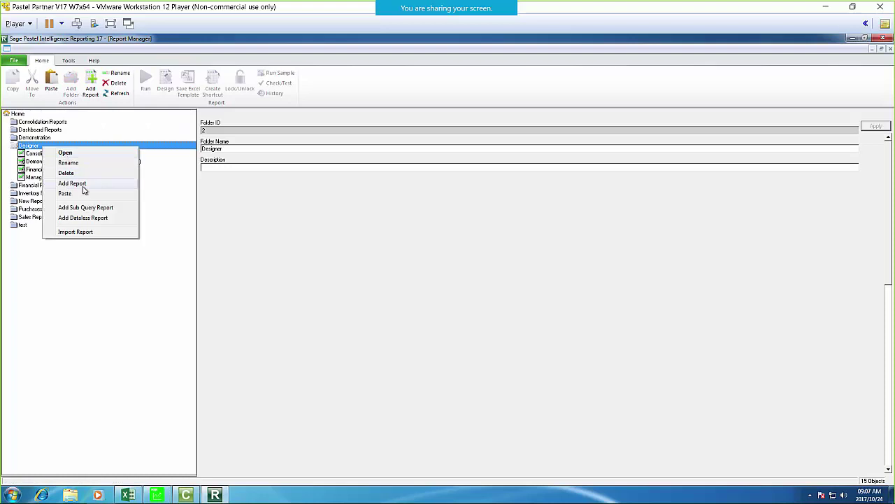
pyautogui.click(65, 194)
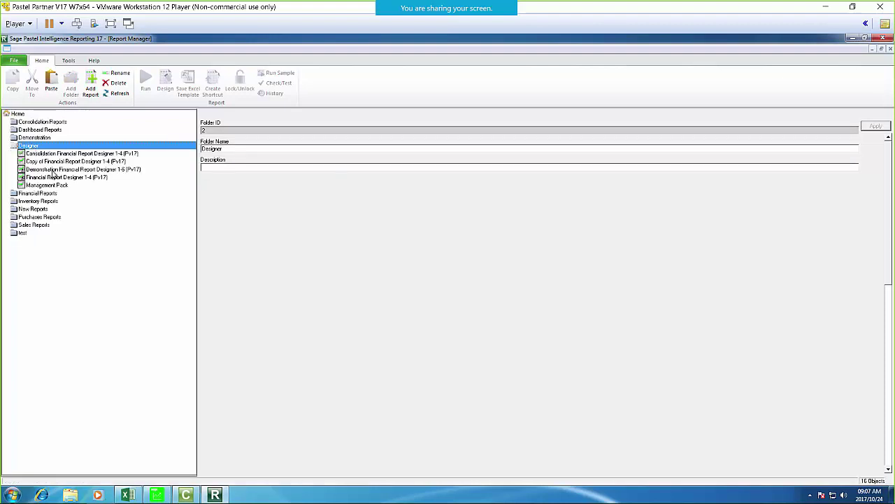
pyautogui.click(56, 161)
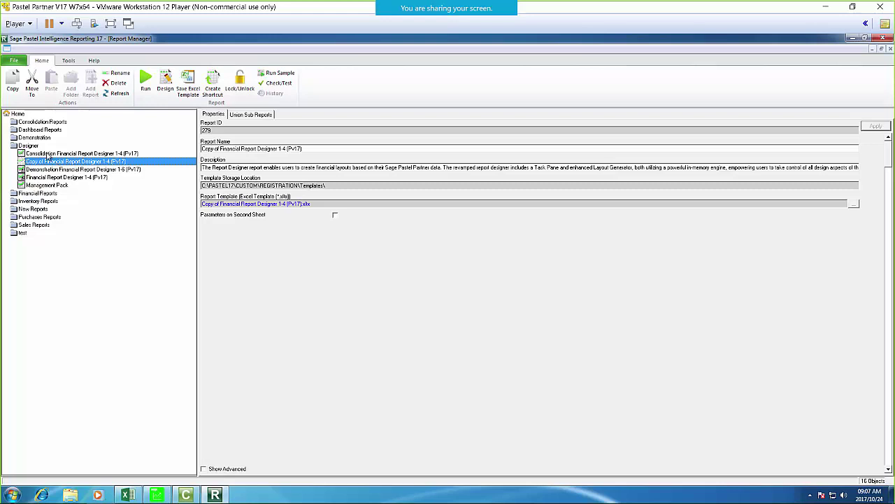
# Show the hidden reports, examine the sub reports listed in the Designer folder, and hide them again
pyautogui.click(28, 146)
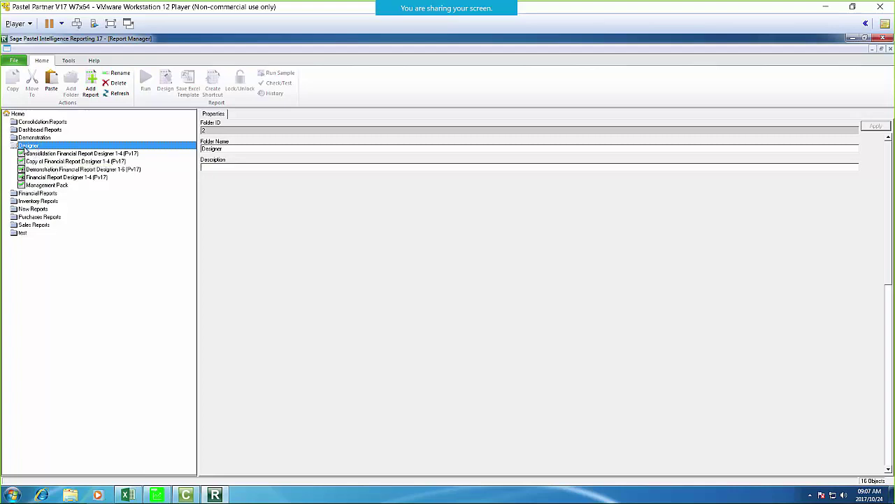
pyautogui.click(25, 147)
pyautogui.click(68, 60)
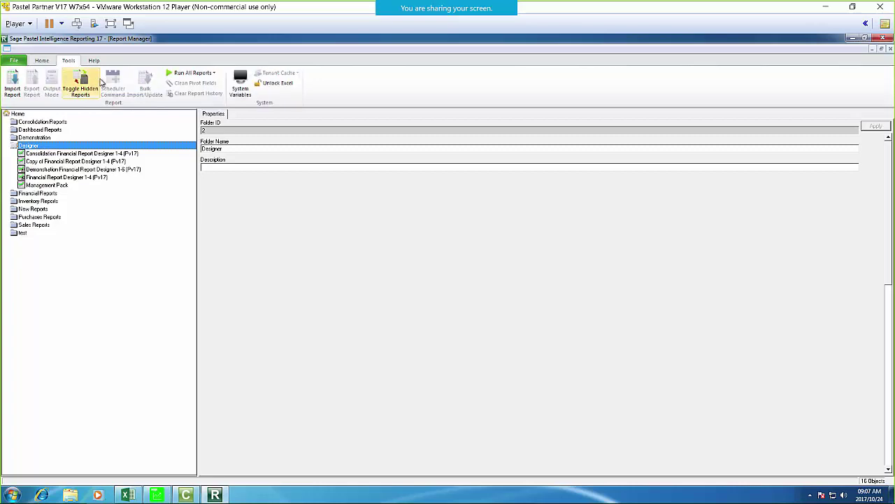
pyautogui.click(26, 147)
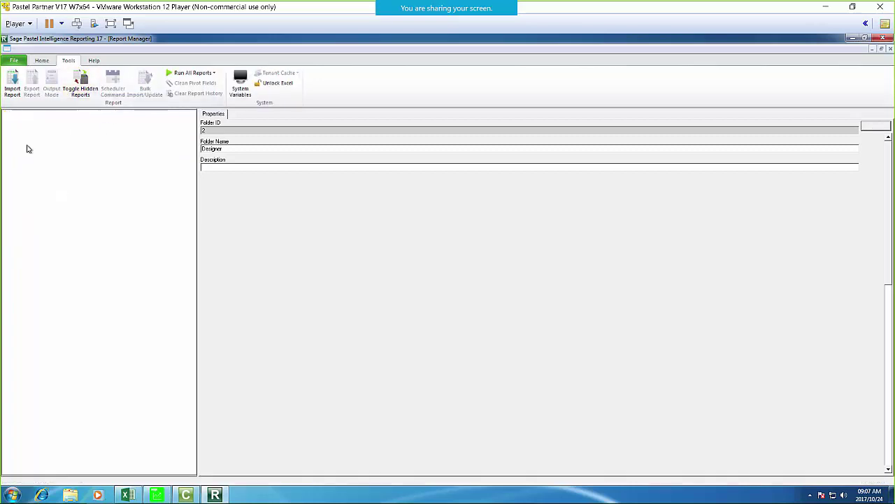
pyautogui.scroll(-1, 100, 315)
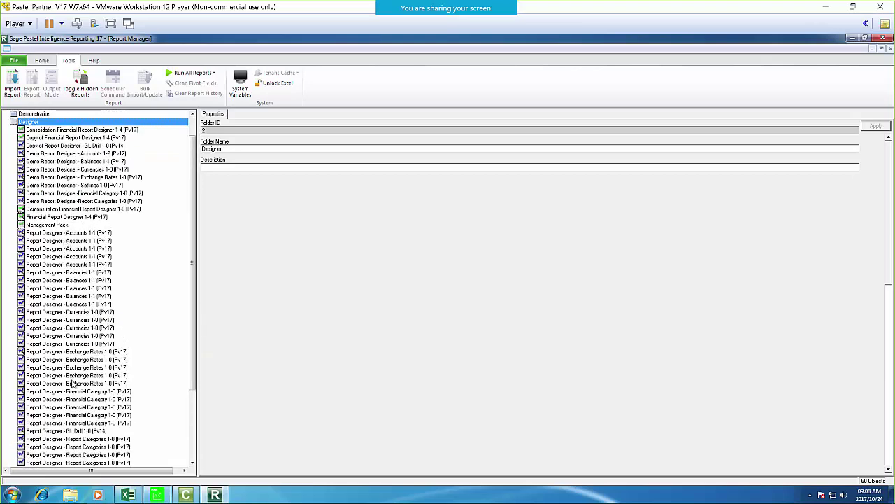
pyautogui.scroll(1, 70, 357)
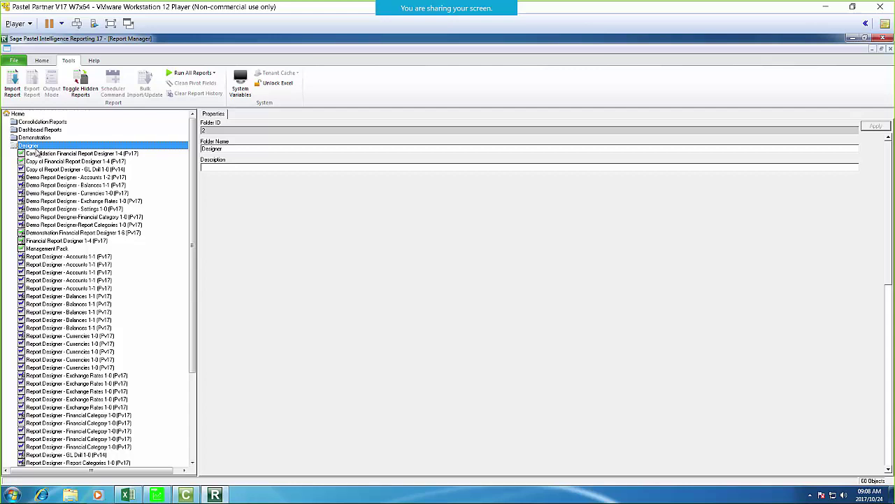
pyautogui.click(77, 91)
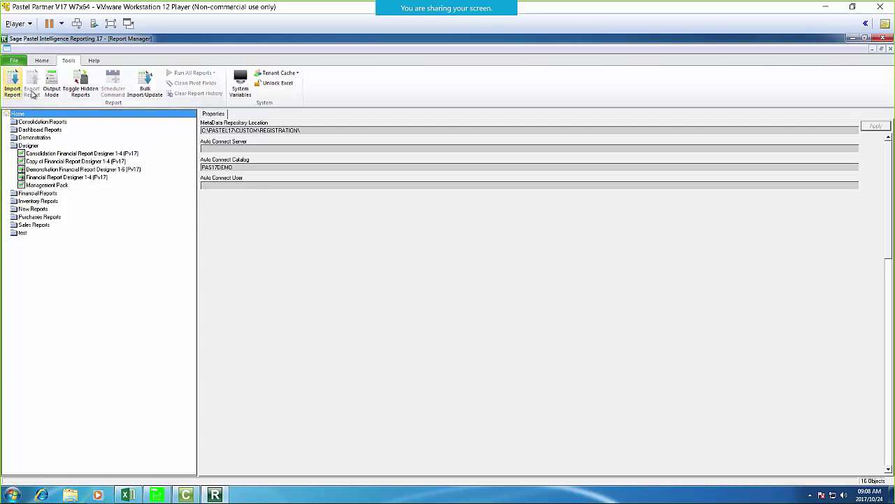
# Add a folder named Webcast Consolidations under Home
pyautogui.scroll(1, 77, 85)
pyautogui.click(70, 85)
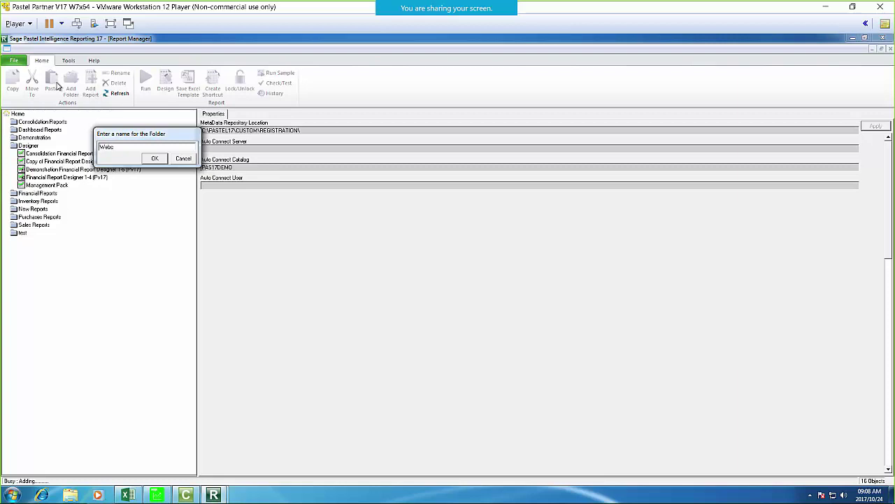
pyautogui.write('Webcast Consolidations')
pyautogui.click(154, 158)
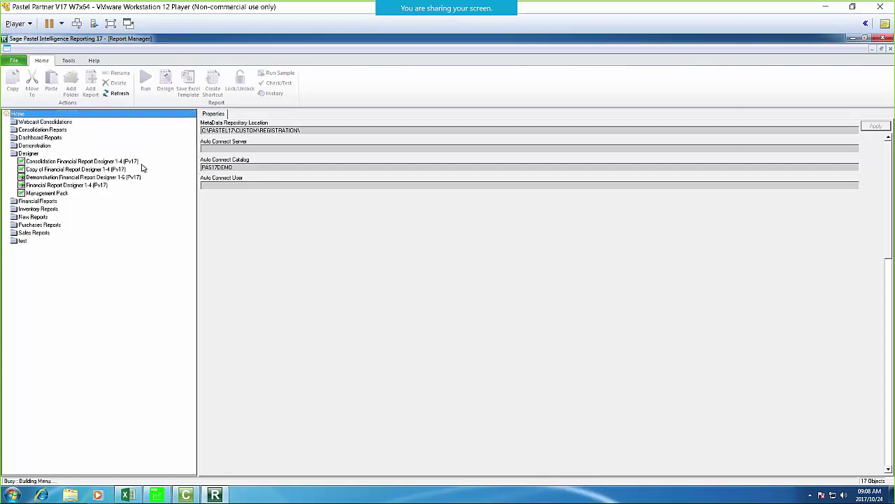
# Export the Copy of Financial Report Designer 1-4 (Pv17) report to the Desktop as a compressed export file
pyautogui.click(38, 170)
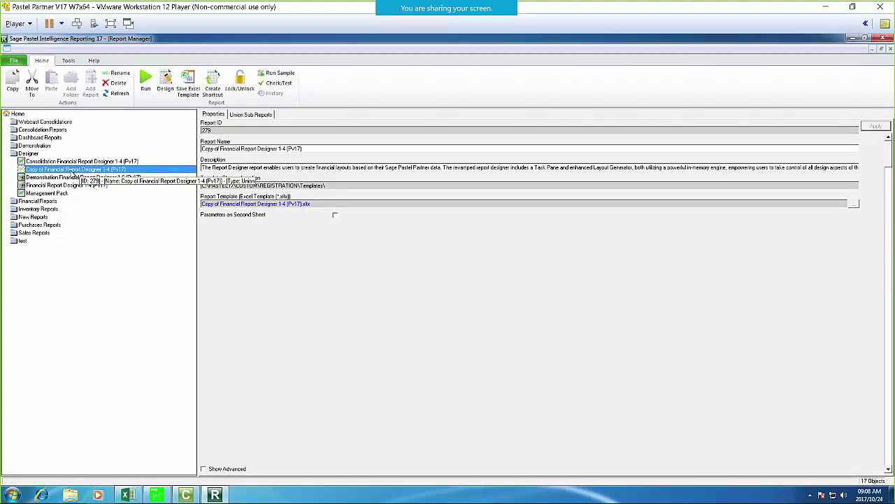
pyautogui.click(68, 61)
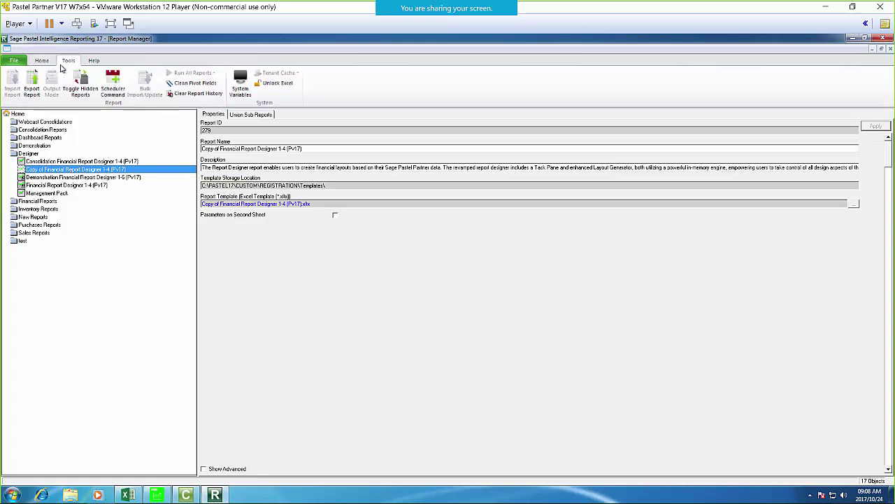
pyautogui.click(31, 83)
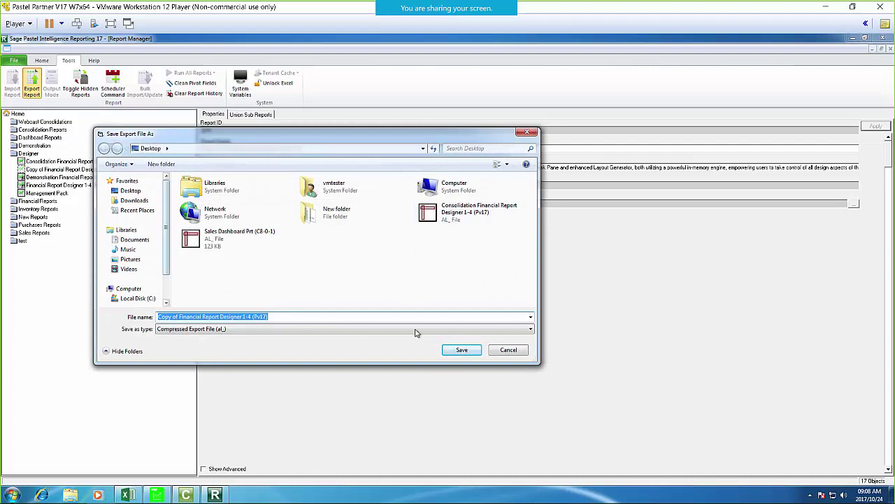
pyautogui.click(462, 351)
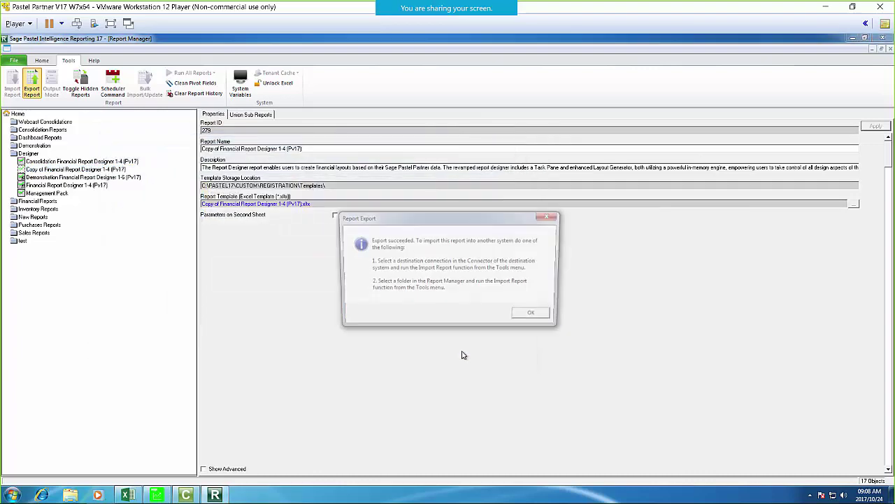
pyautogui.click(530, 316)
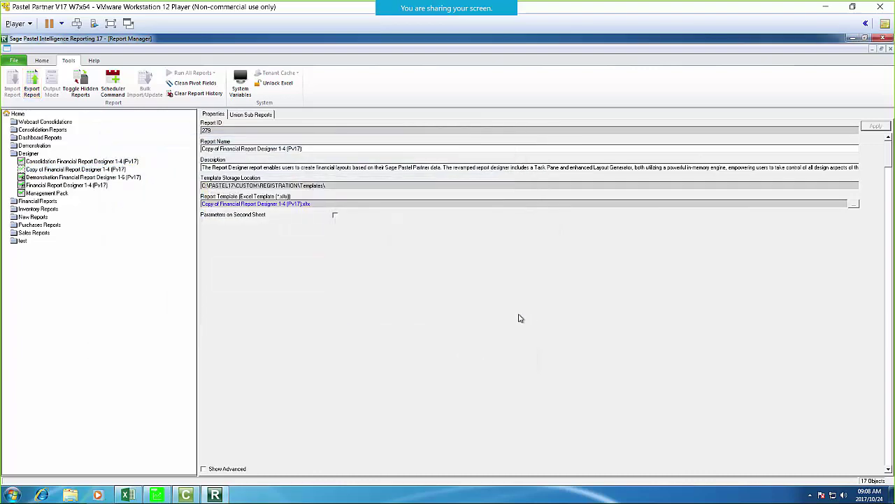
# Import the Copy of Financial Report Designer 1-4 (Pv17) file into the Webcast Consolidations folder with Consolidation Connection as target connection
pyautogui.click(30, 155)
pyautogui.click(30, 155)
pyautogui.click(31, 124)
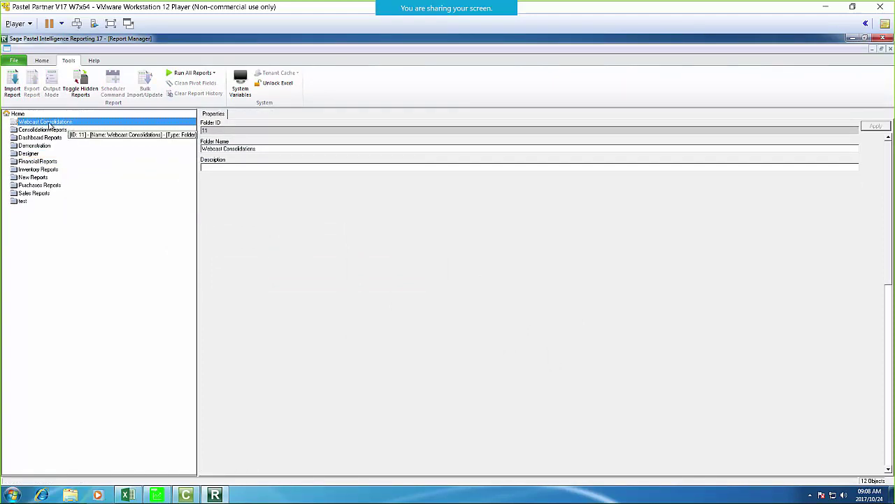
pyautogui.click(15, 83)
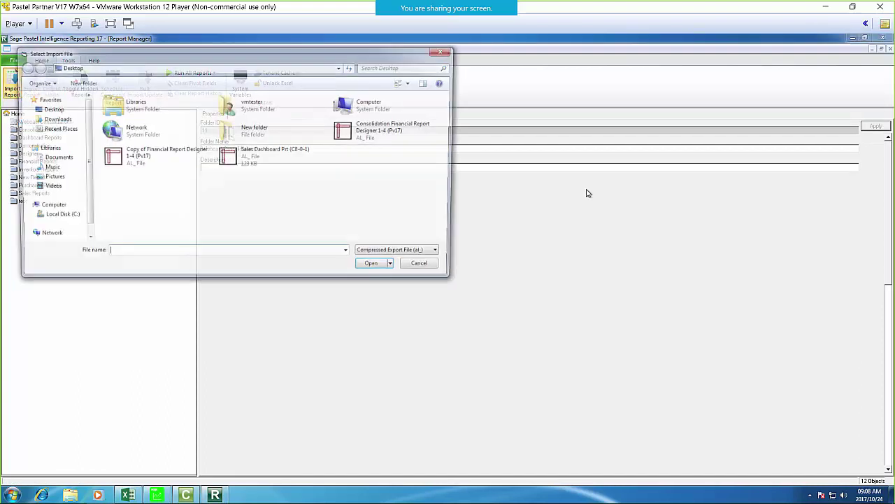
pyautogui.click(149, 163)
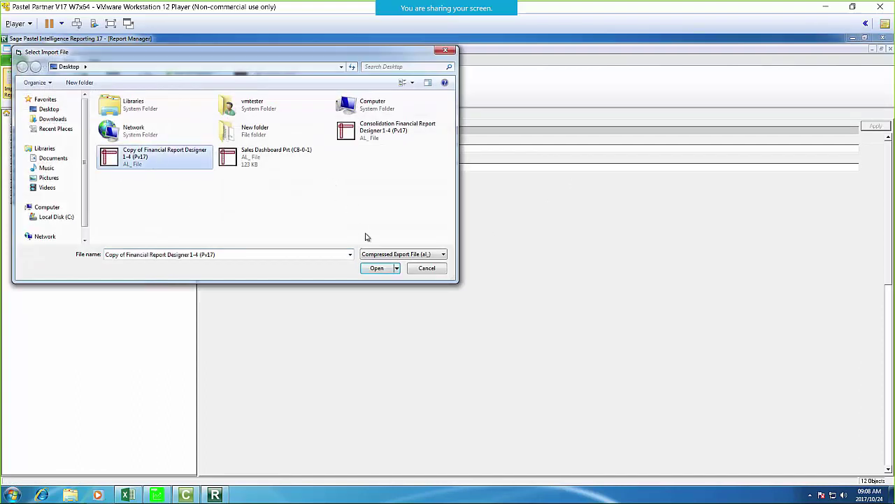
pyautogui.click(376, 268)
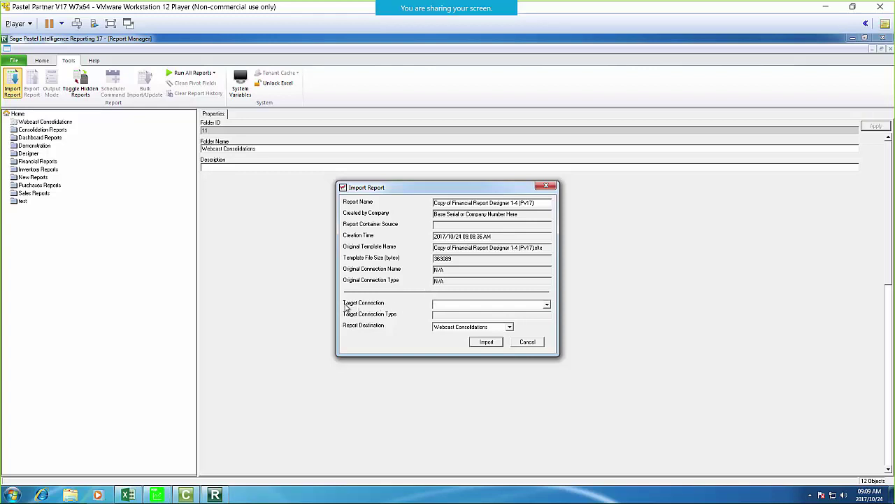
pyautogui.click(549, 306)
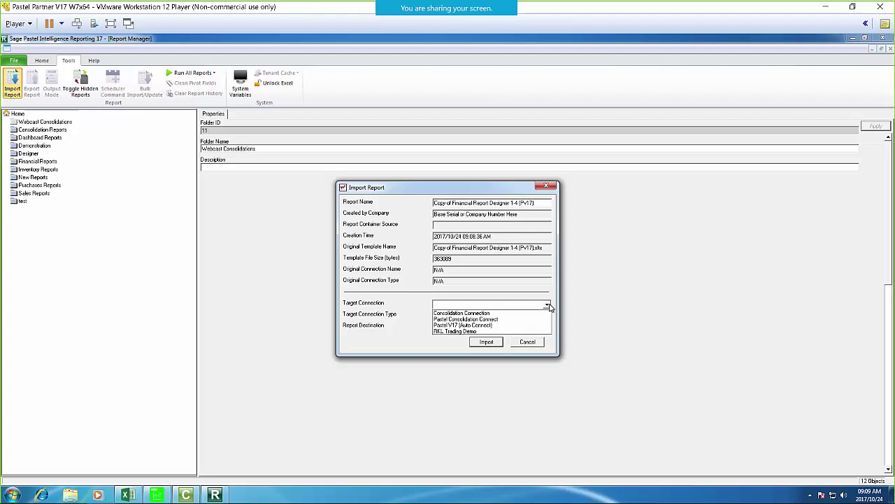
pyautogui.click(503, 314)
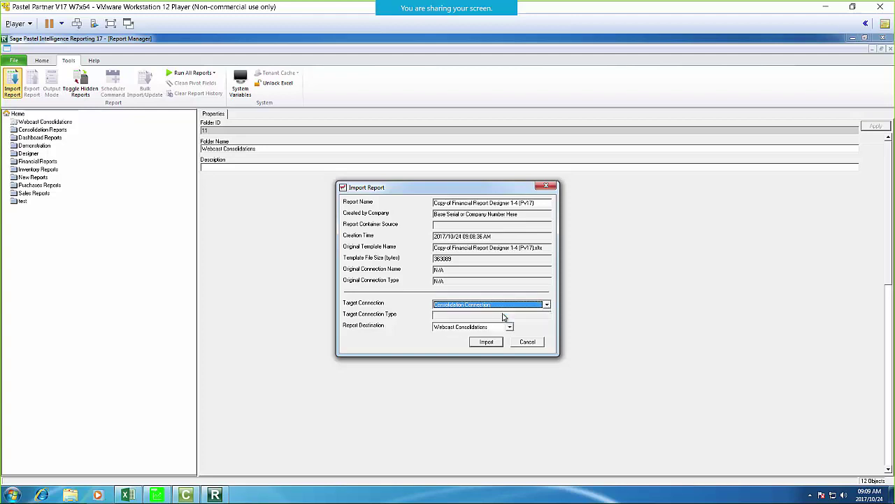
pyautogui.click(486, 343)
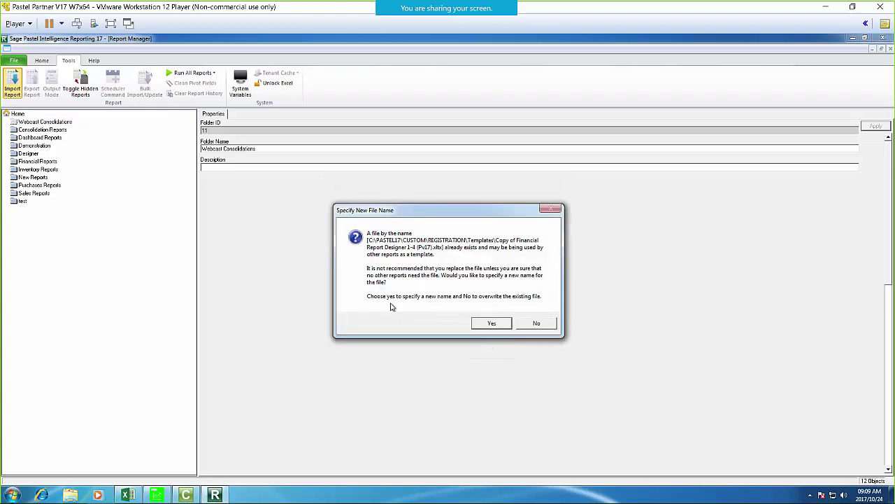
# Choose a new file name for the imported report's template and name it Financial Report Designer Consol.xltx
pyautogui.click(492, 323)
pyautogui.click(469, 219)
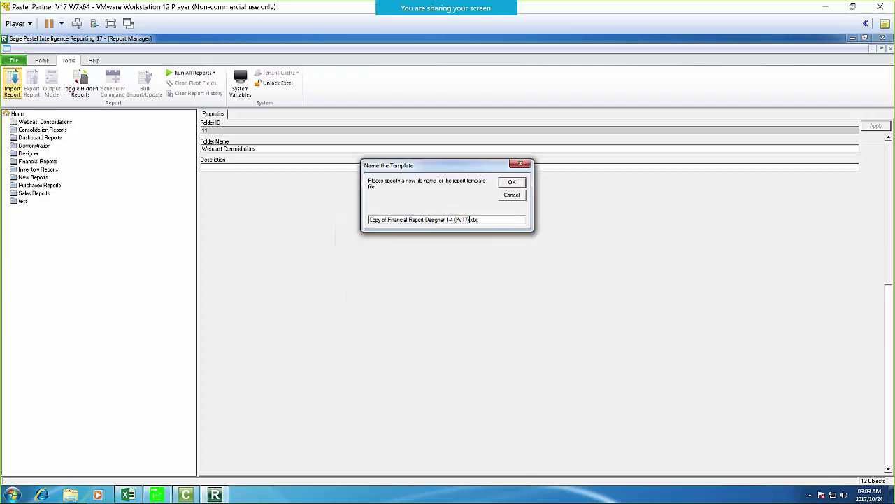
pyautogui.write('7')
pyautogui.moveTo(469, 220); pyautogui.dragTo(333, 219)
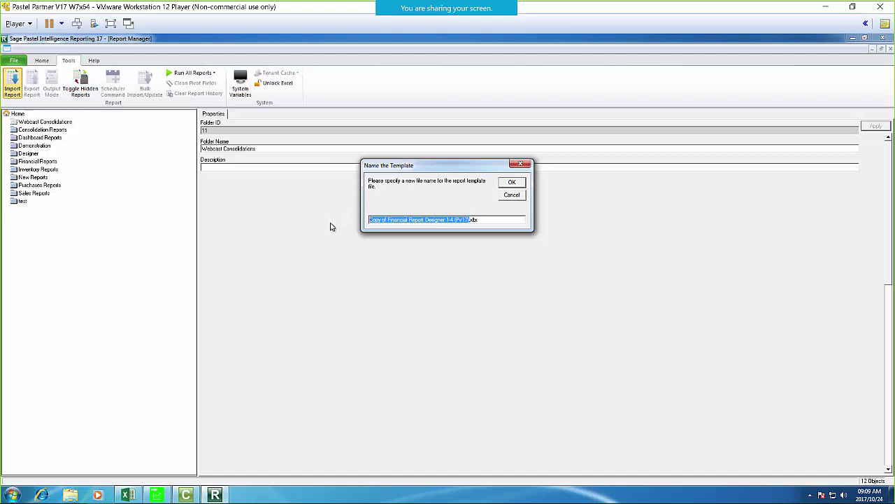
pyautogui.click(389, 220)
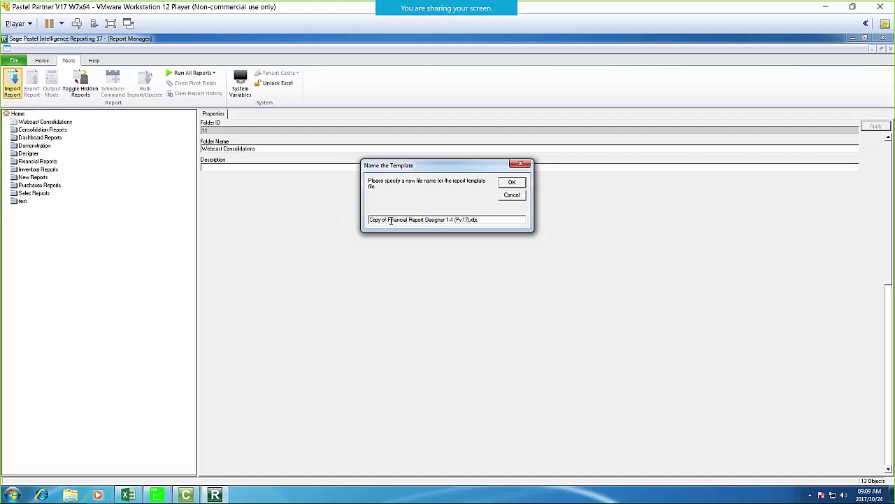
pyautogui.moveTo(389, 220); pyautogui.dragTo(186, 137)
pyautogui.press('Delete')
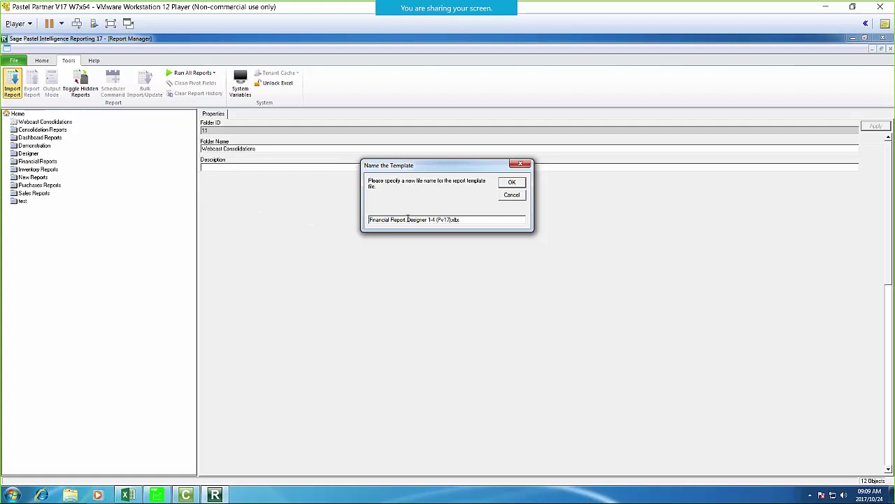
pyautogui.moveTo(429, 218); pyautogui.dragTo(453, 220)
pyautogui.write('CO')
pyautogui.write('nsol')
pyautogui.write('ol')
pyautogui.click(511, 184)
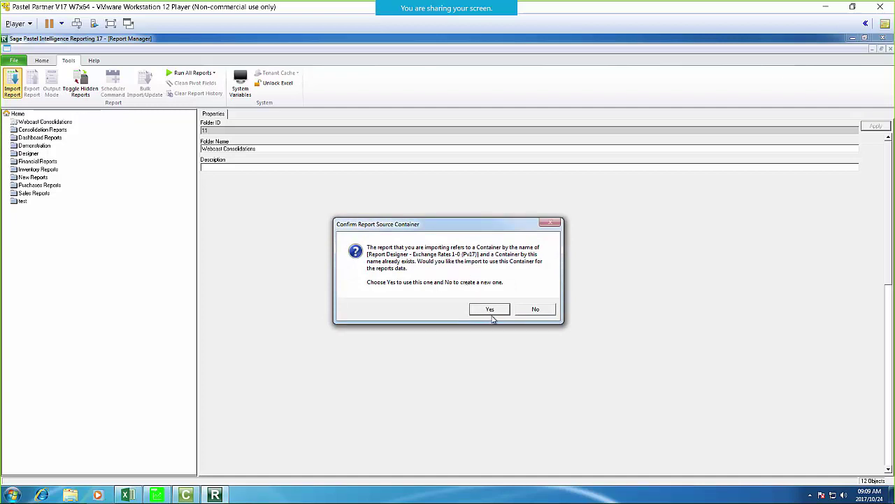
# Create a new container named Report Designer - Exchange Rates consol instead of using the existing one, and complete the import
pyautogui.click(537, 312)
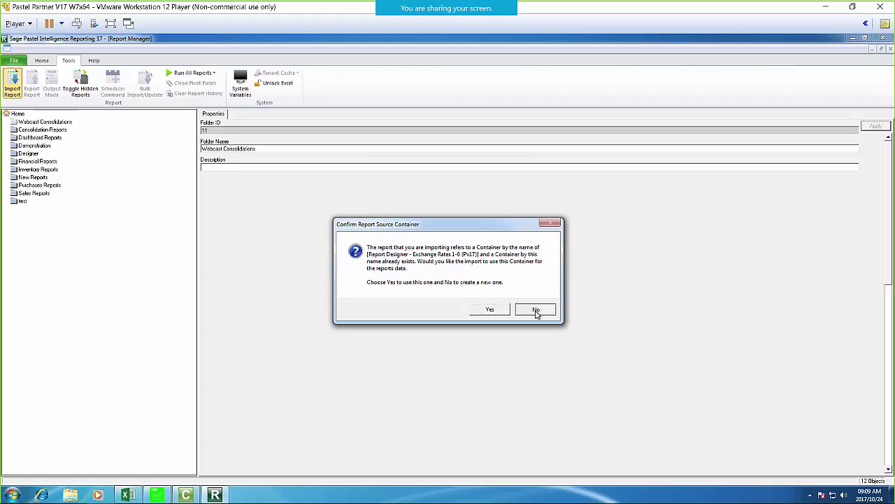
pyautogui.click(475, 218)
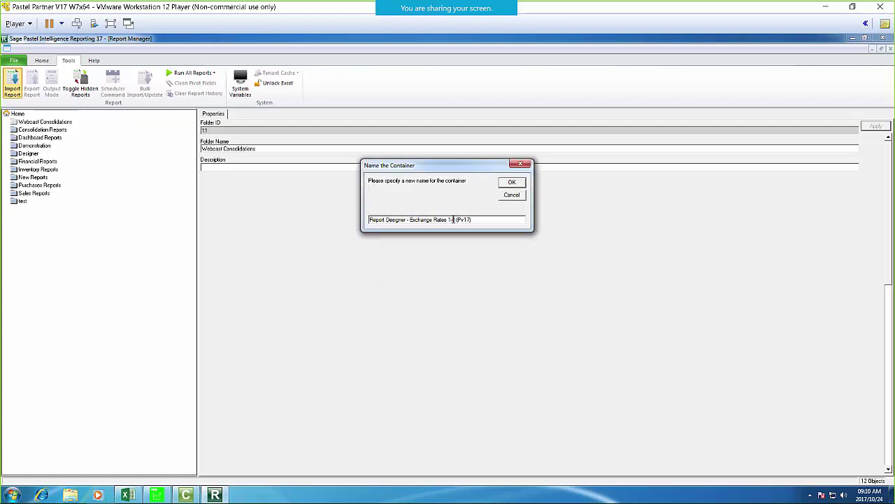
pyautogui.hotkey('shift', 'End')
pyautogui.press('Delete')
pyautogui.click(513, 182)
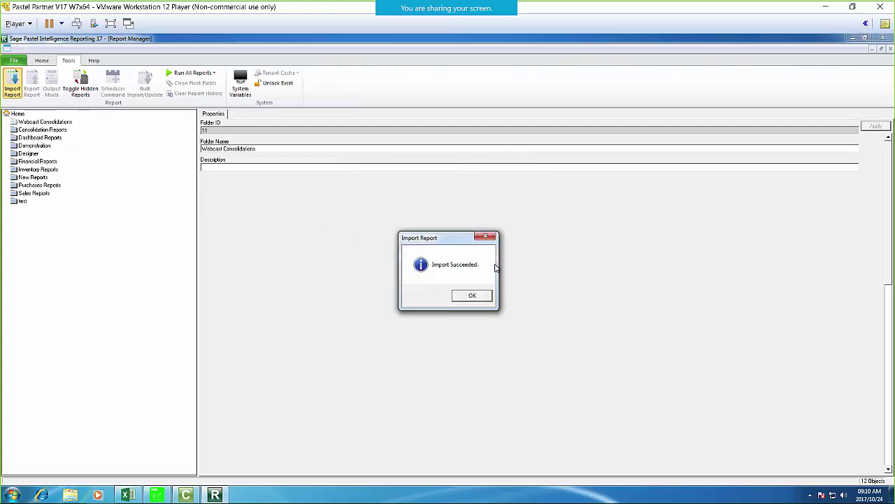
pyautogui.click(478, 298)
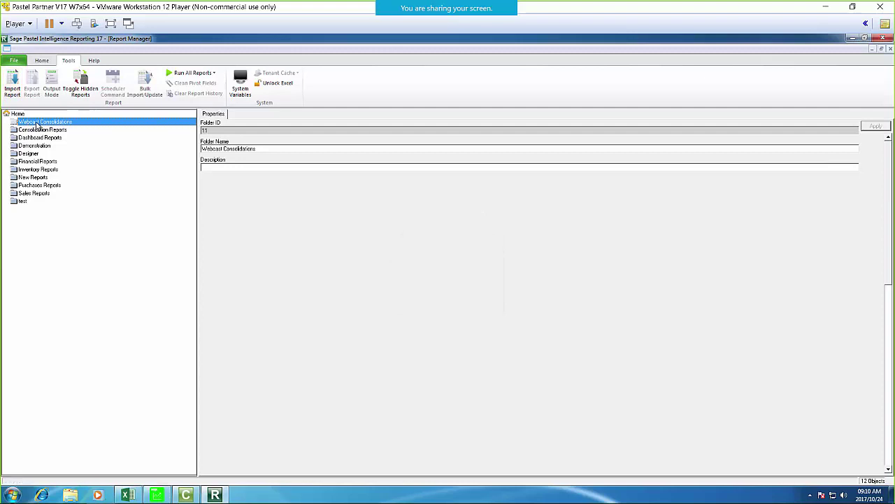
# Add the line Financial Report Designer 1-4 (Pv17) to the description of the imported report in the Webcast Consolidations folder
pyautogui.doubleClick(36, 124)
pyautogui.click(46, 130)
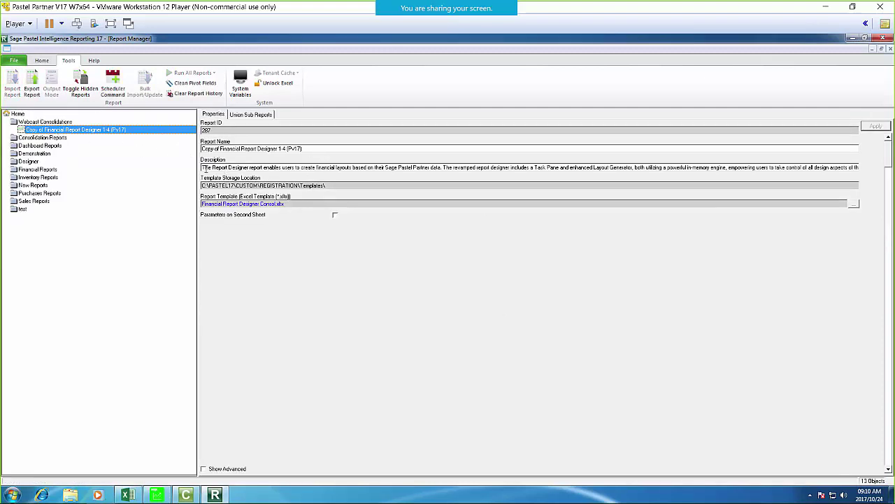
pyautogui.click(308, 149)
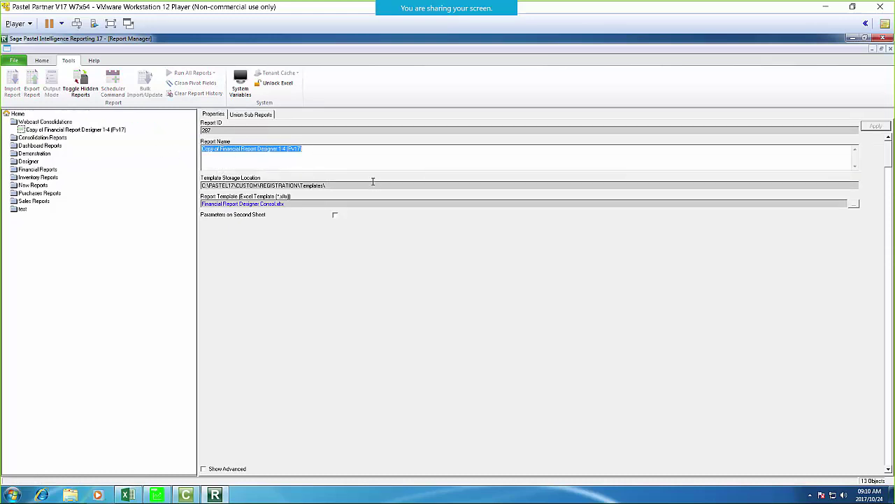
pyautogui.click(212, 181)
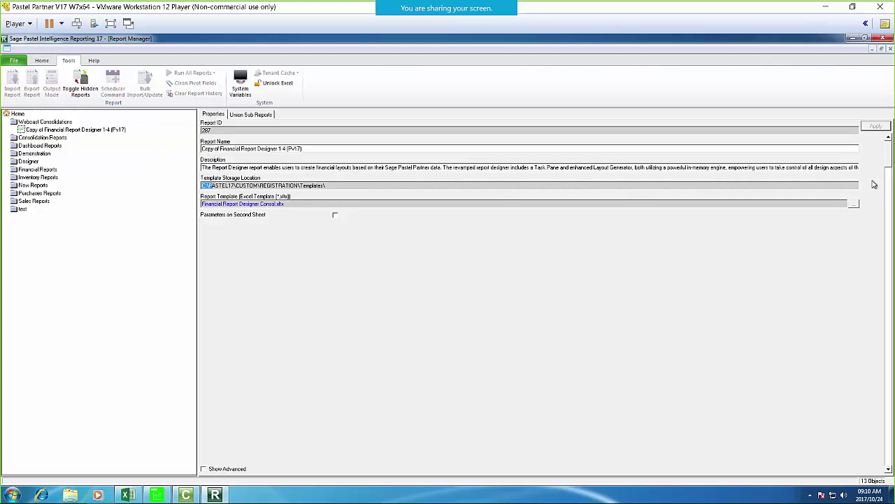
pyautogui.click(789, 168)
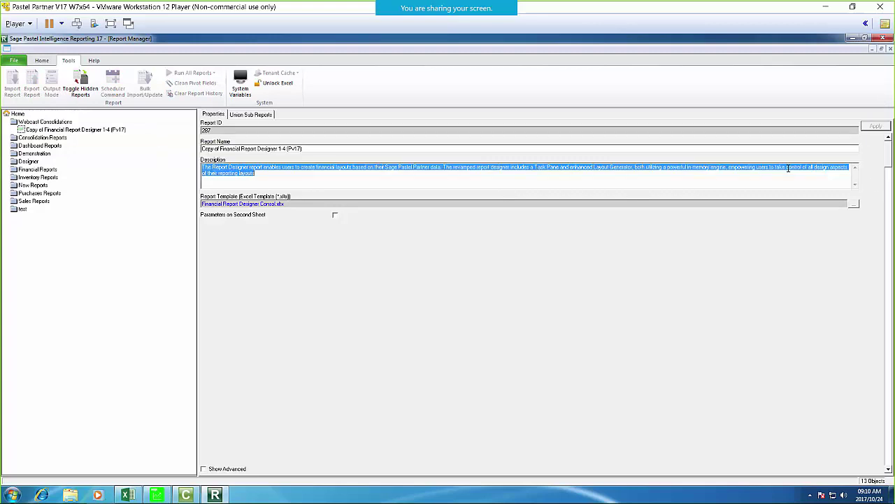
pyautogui.click(261, 175)
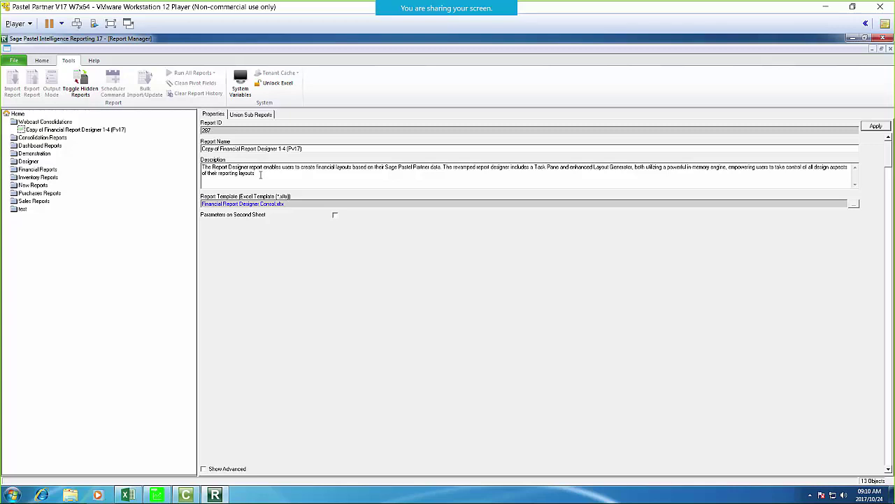
pyautogui.hotkey('ctrl', 'v')
pyautogui.moveTo(219, 179); pyautogui.dragTo(201, 179)
pyautogui.press('Delete')
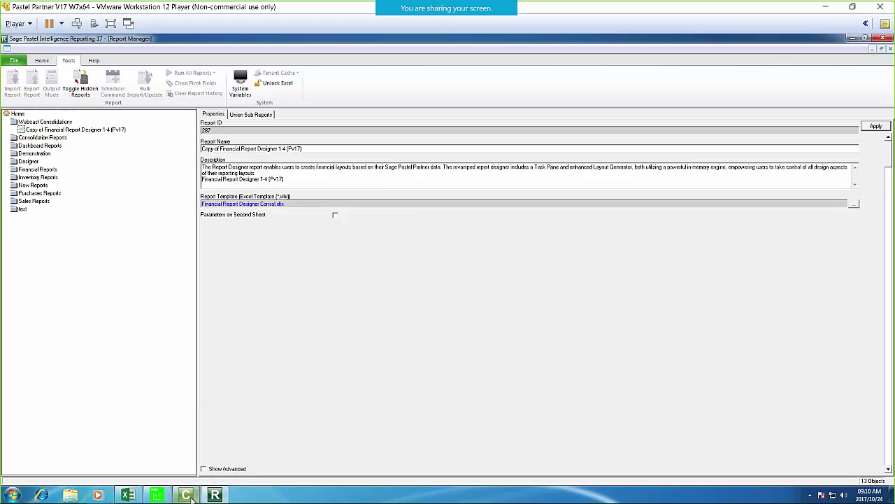
pyautogui.moveTo(190, 494)
# Rename the imported report Consolidated FRD, assigning the template a new name and deleting the old template if unused
pyautogui.click(328, 149)
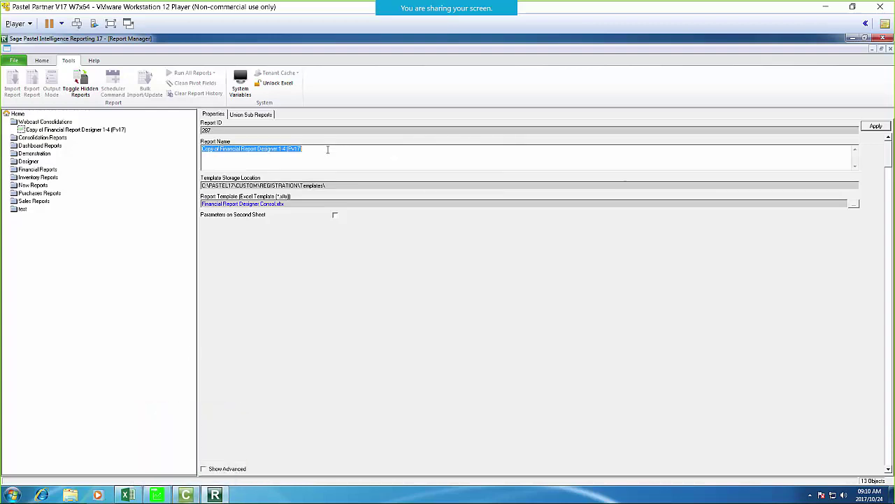
pyautogui.write('Consolidated')
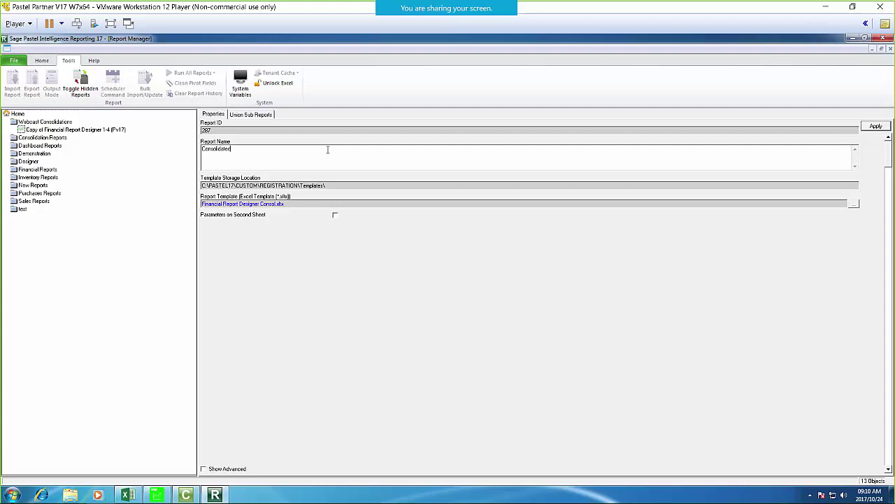
pyautogui.write(' FRD')
pyautogui.click(875, 126)
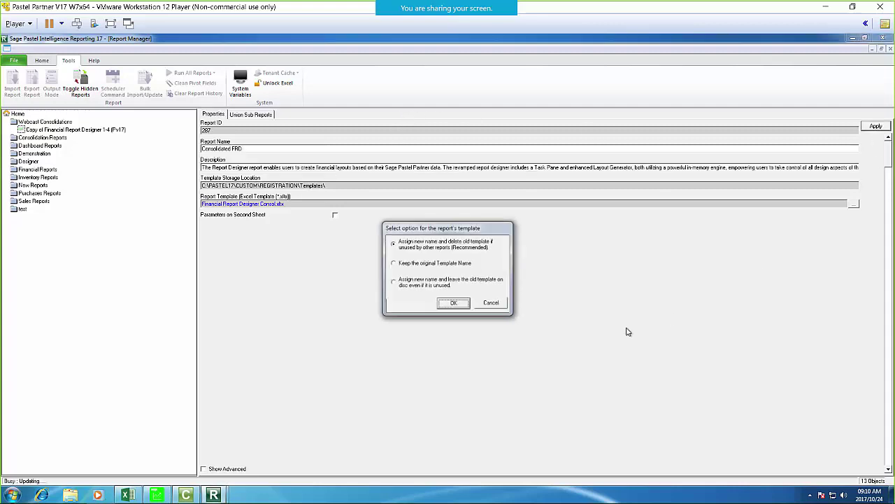
pyautogui.moveTo(434, 230); pyautogui.dragTo(474, 158)
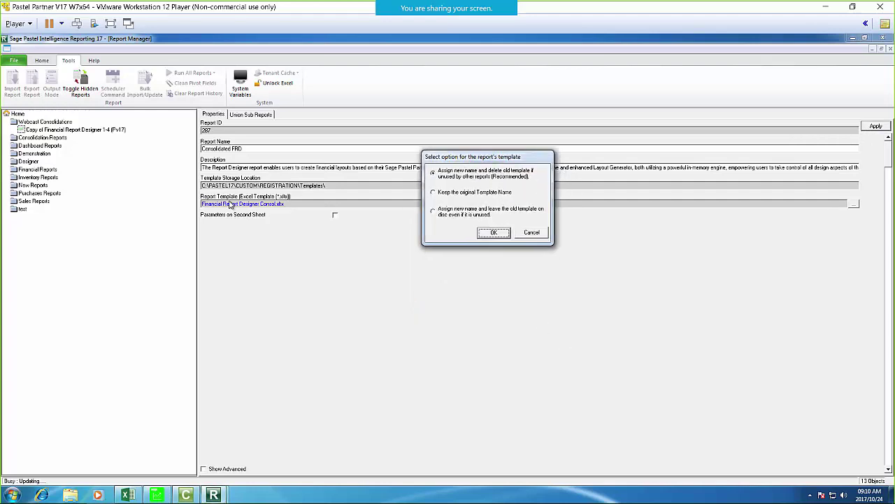
pyautogui.click(494, 234)
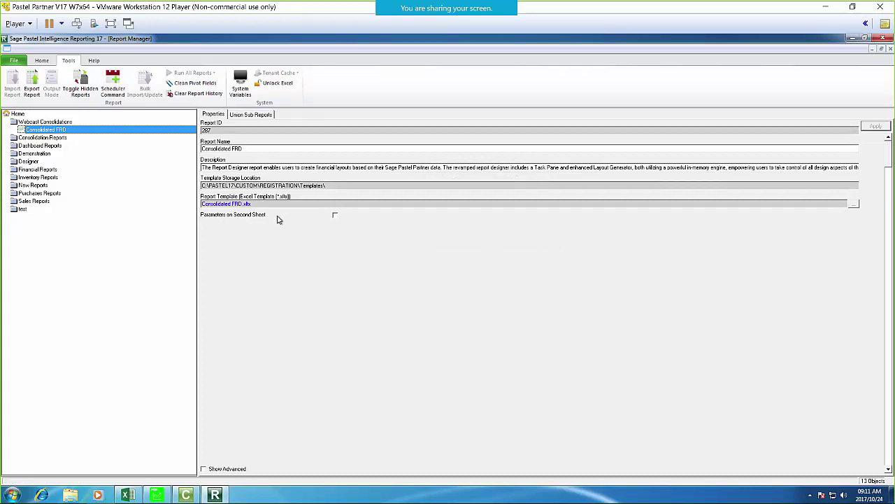
# Switch to the Connector, expand the Consolidation Connection to show its containers, and run a connection check on it
pyautogui.moveTo(35, 129); pyautogui.dragTo(33, 133)
pyautogui.click(185, 495)
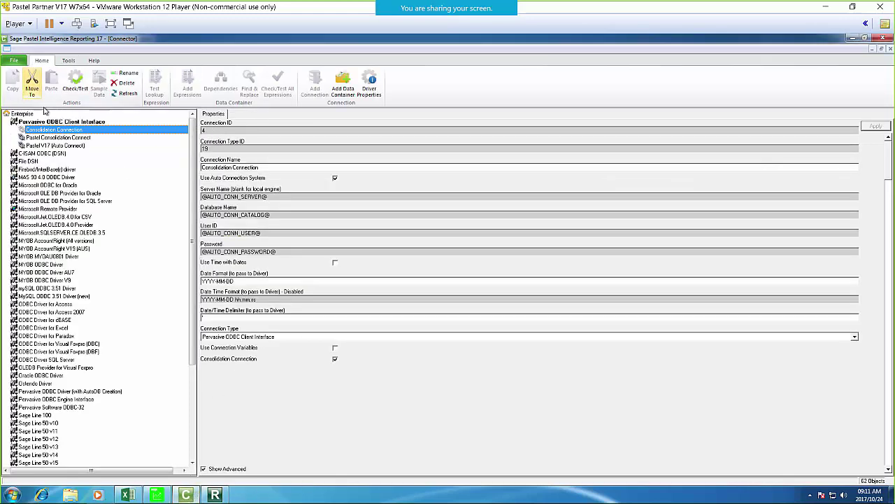
pyautogui.doubleClick(46, 131)
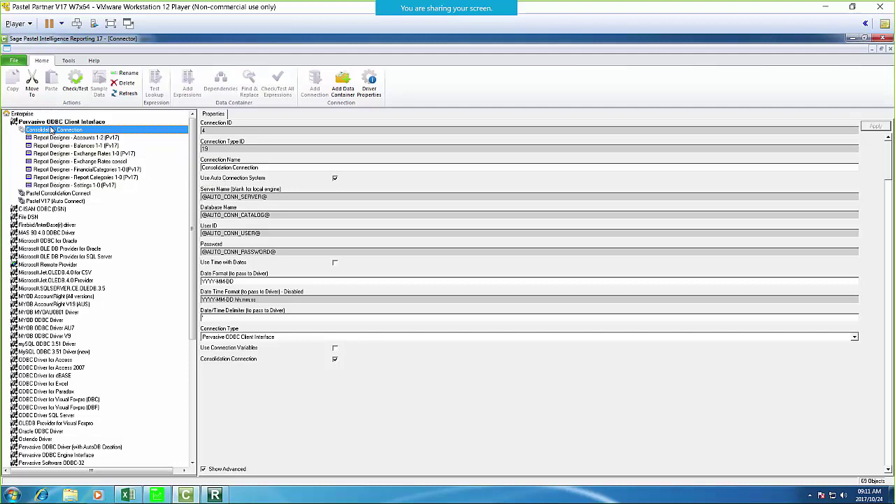
pyautogui.click(74, 83)
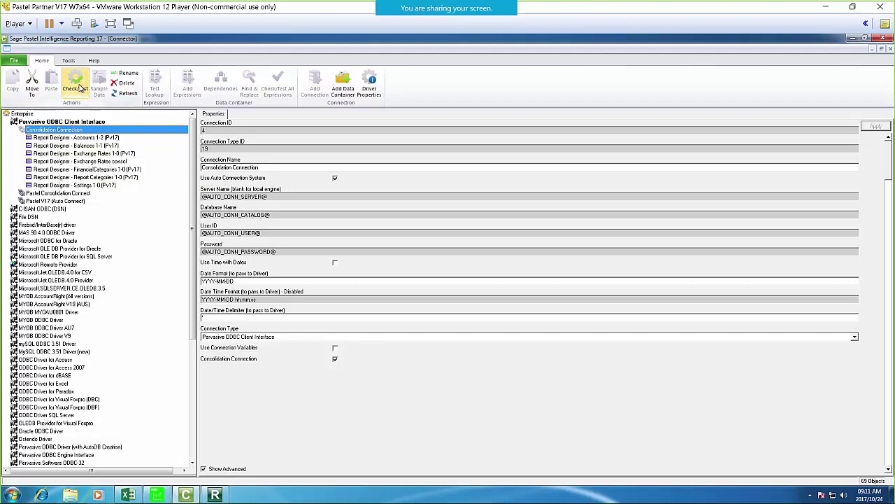
pyautogui.click(519, 295)
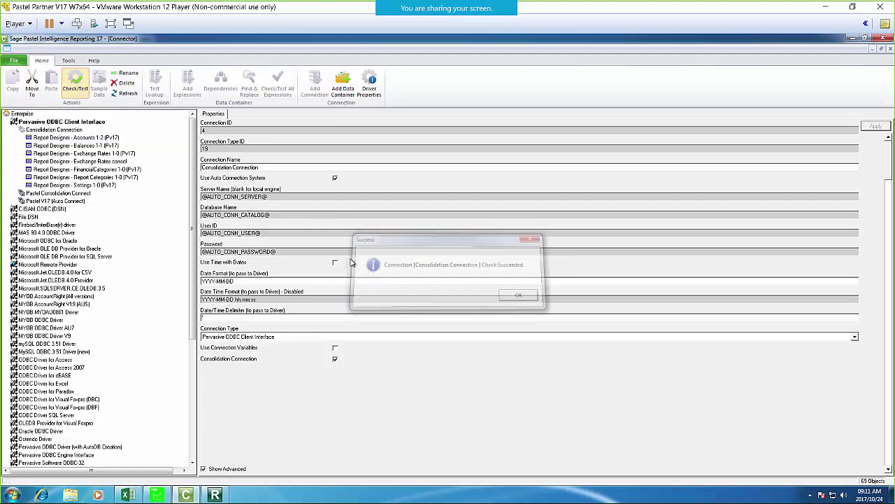
# Return to the Report Manager and view the cached tenants from the Home level, closing the Tenant Viewer unchanged
pyautogui.click(221, 491)
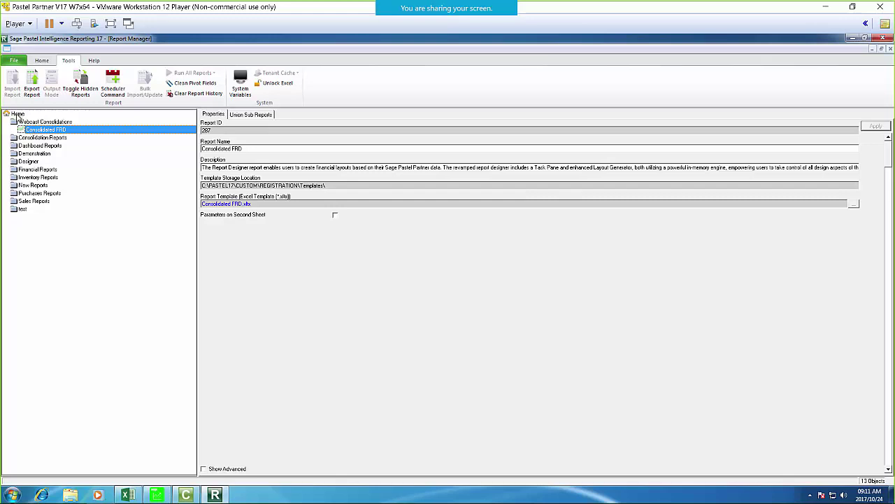
pyautogui.click(17, 115)
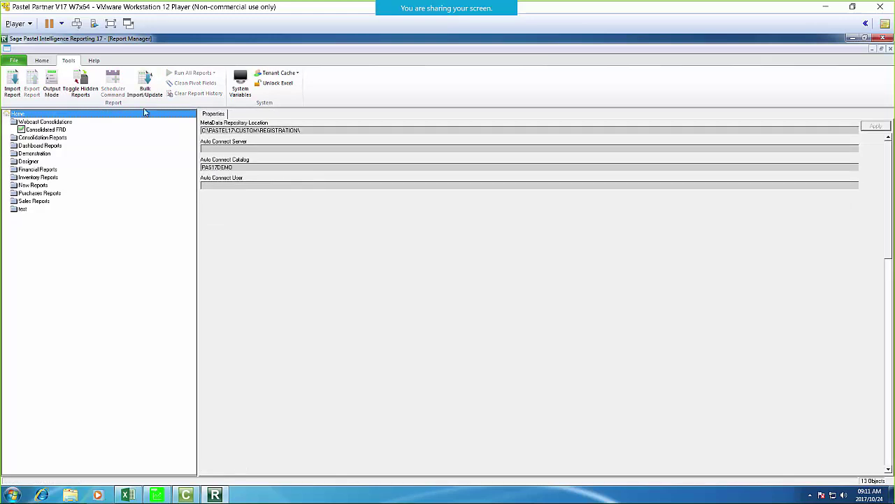
pyautogui.click(294, 75)
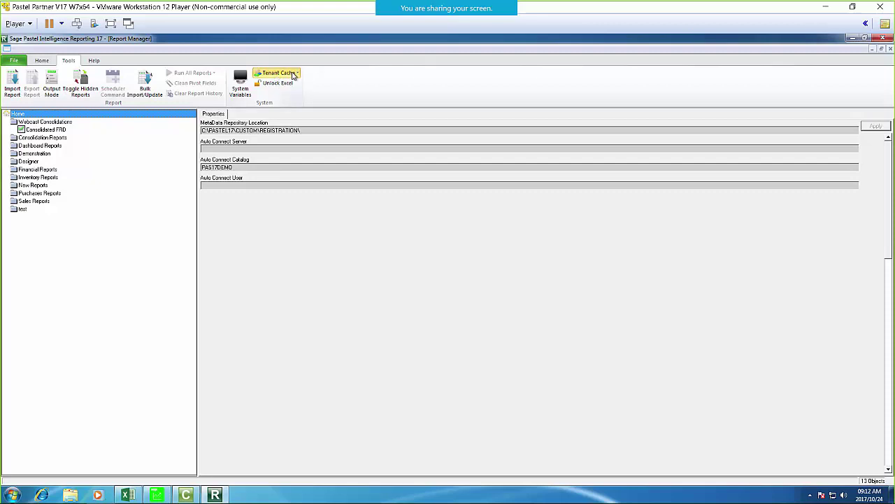
pyautogui.click(291, 85)
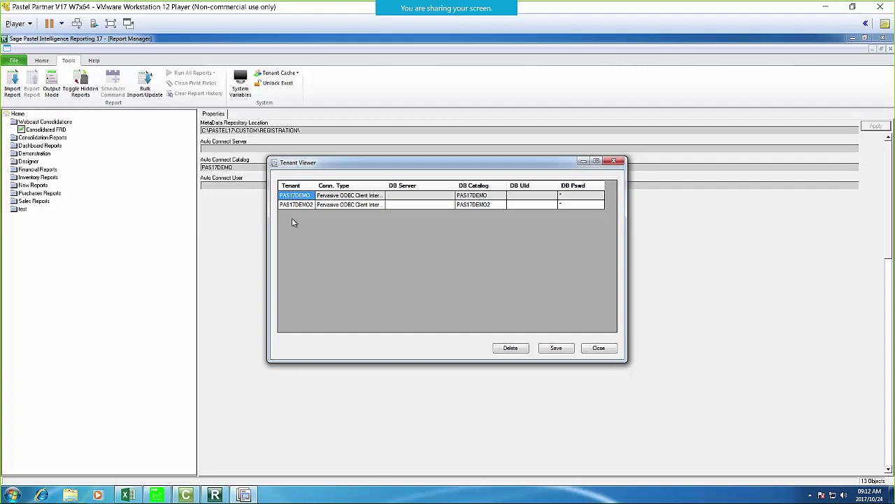
pyautogui.click(608, 349)
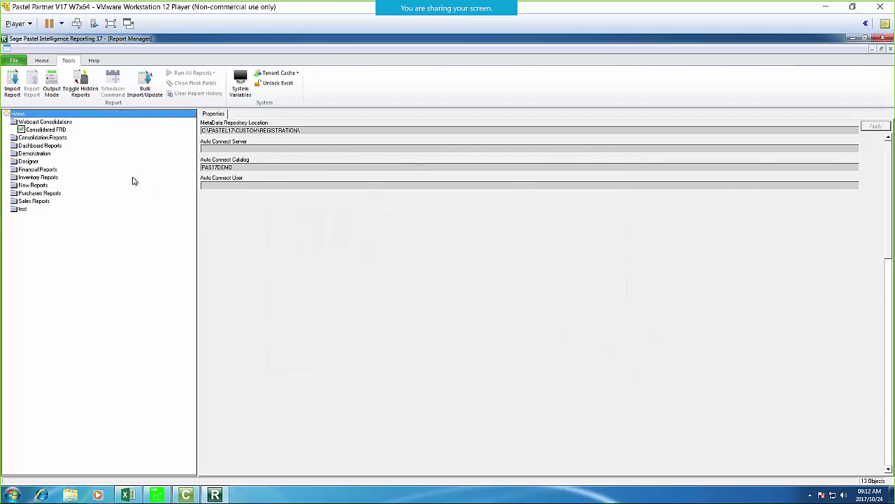
# Show the hidden reports in Webcast Consolidations and set the Accounts 1-1 report's database consolidation list to PAS17DEMO and PAS17DEMO2
pyautogui.click(35, 123)
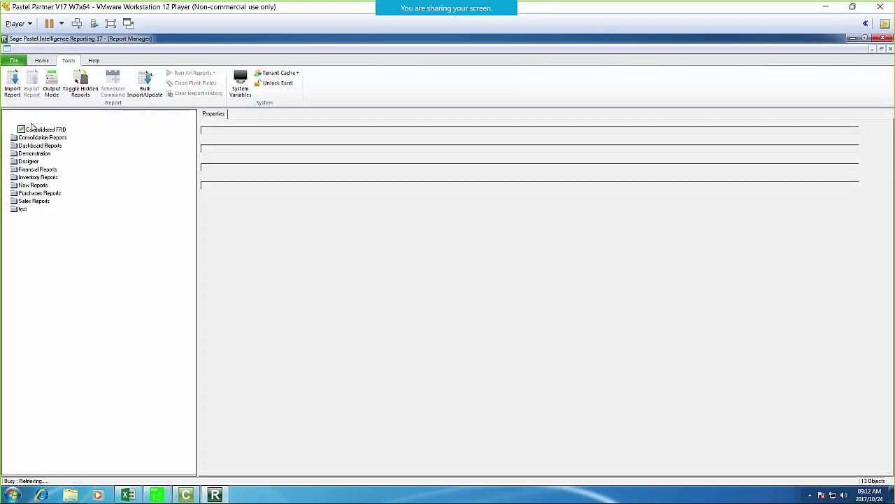
pyautogui.click(78, 84)
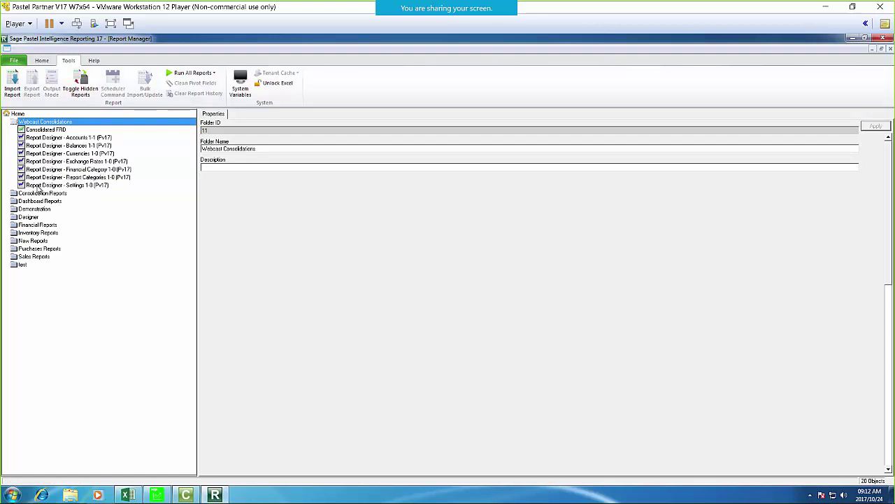
pyautogui.click(40, 139)
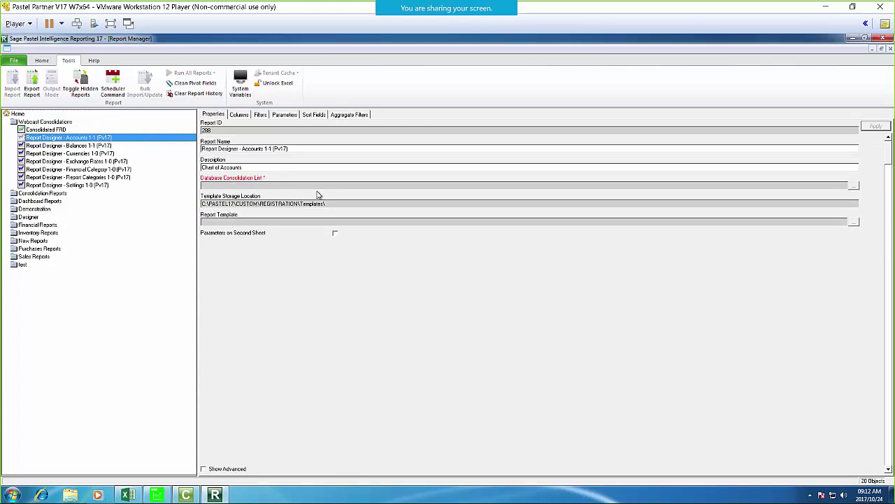
pyautogui.click(855, 187)
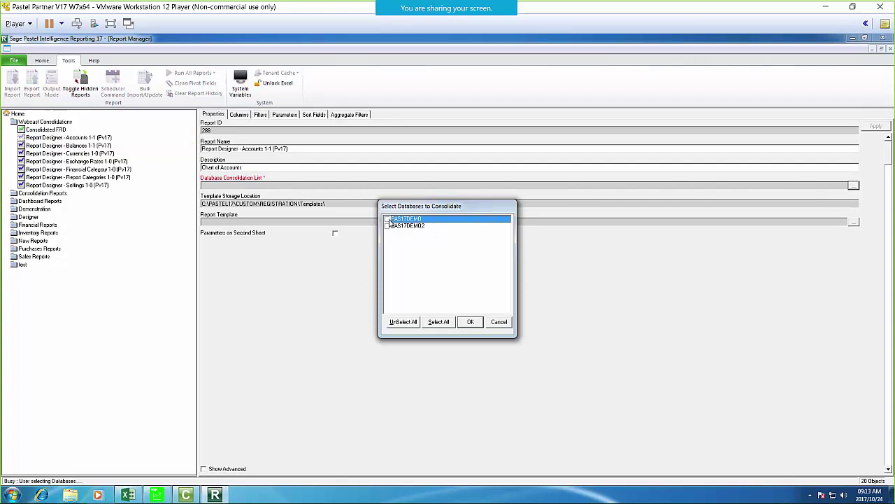
pyautogui.click(388, 228)
pyautogui.click(470, 322)
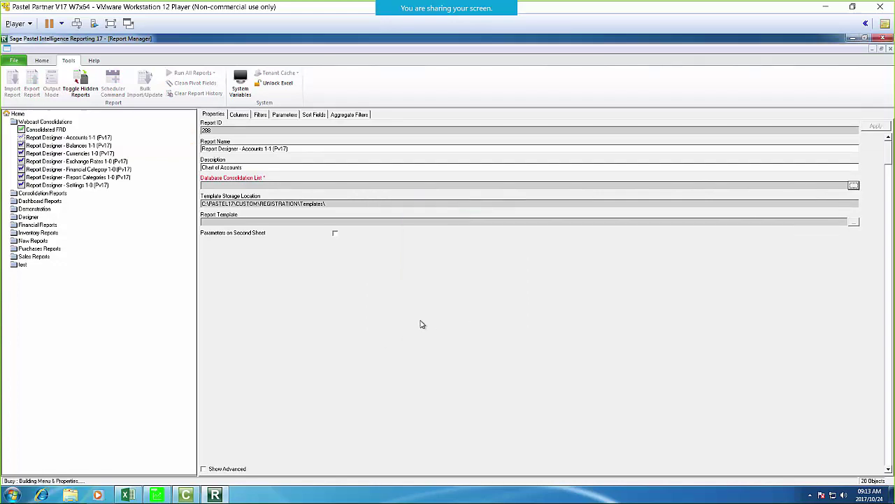
# Set the database consolidation lists of the Balances 1-1 and Currencies 1-0 reports to PAS17DEMO and PAS17DEMO2
pyautogui.click(77, 146)
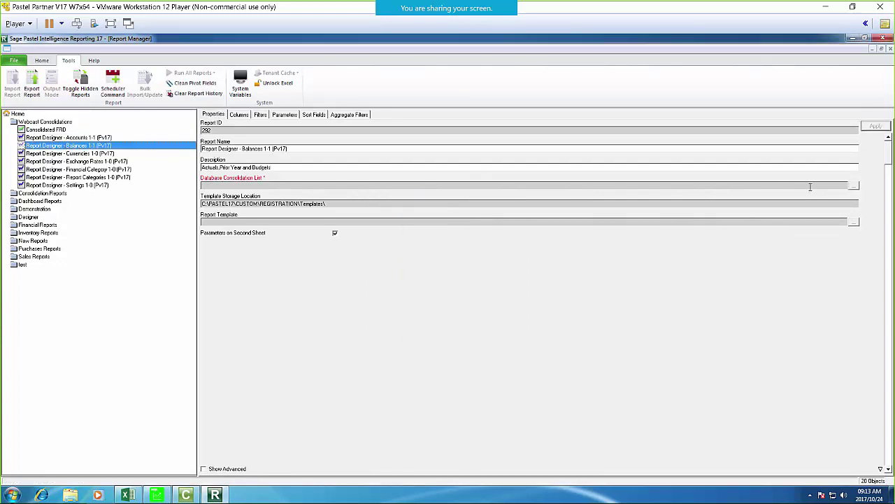
pyautogui.click(854, 185)
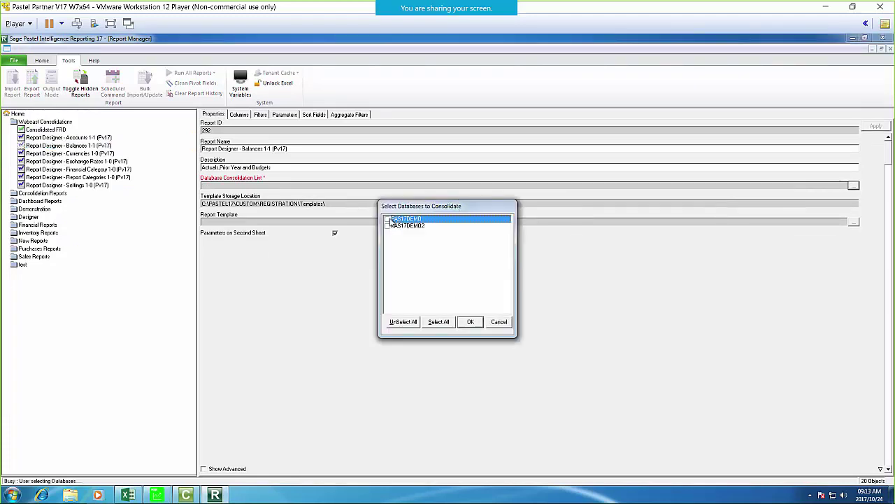
pyautogui.click(388, 227)
pyautogui.click(468, 322)
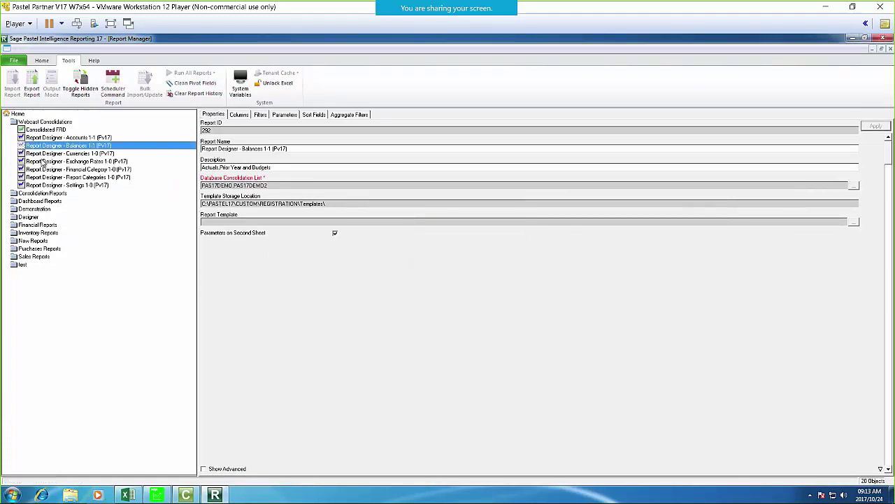
pyautogui.click(854, 186)
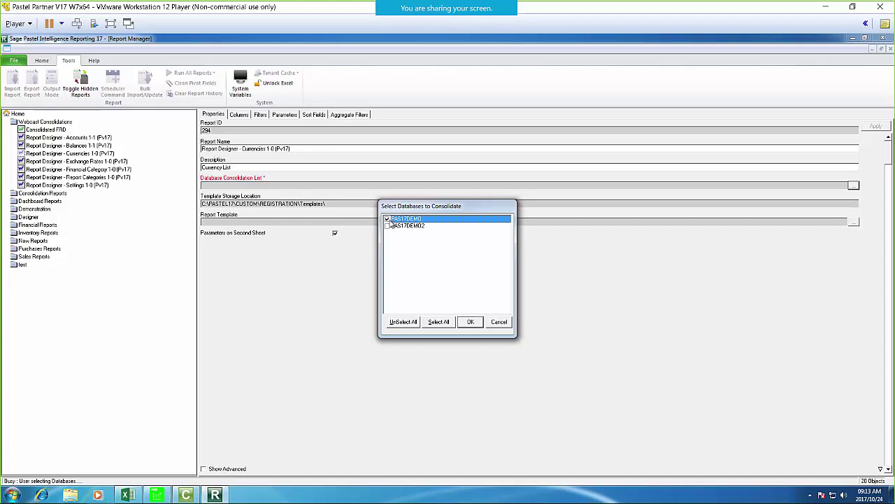
pyautogui.click(447, 226)
pyautogui.click(470, 322)
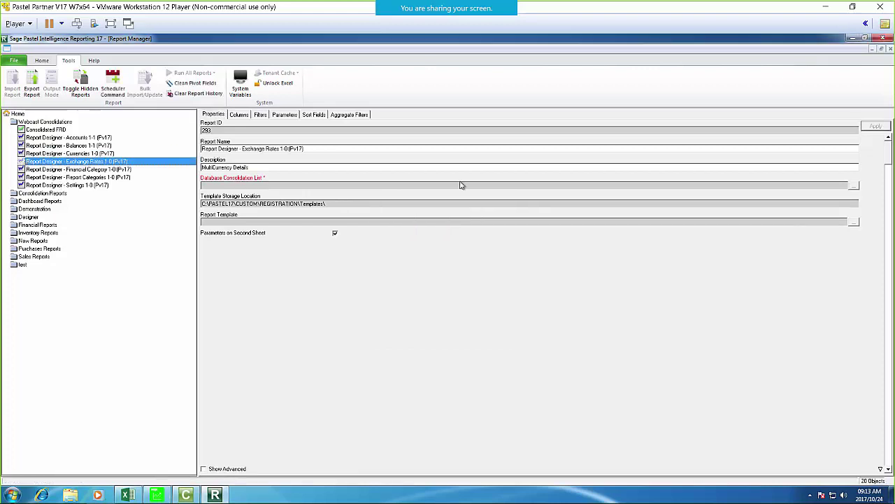
# Set the database consolidation lists of the Exchange Rates 1-0 and Financial Category 1-0 reports to PAS17DEMO and PAS17DEMO2
pyautogui.click(854, 185)
pyautogui.click(389, 226)
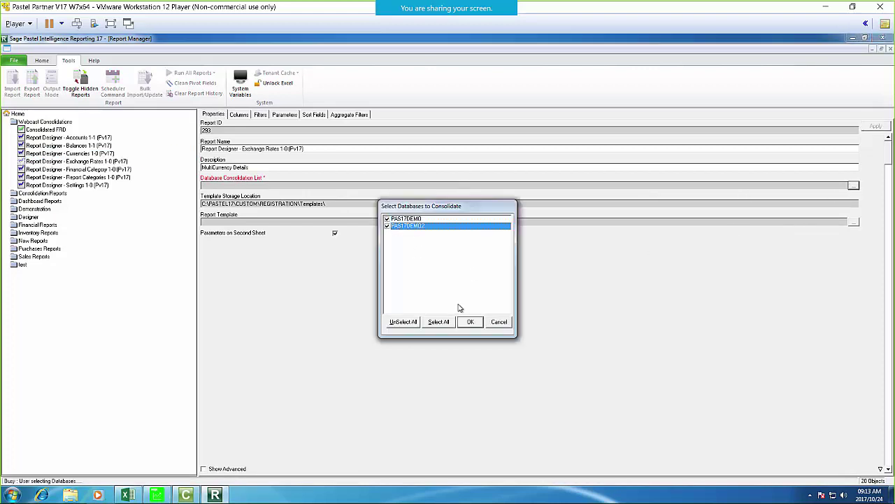
pyautogui.click(469, 322)
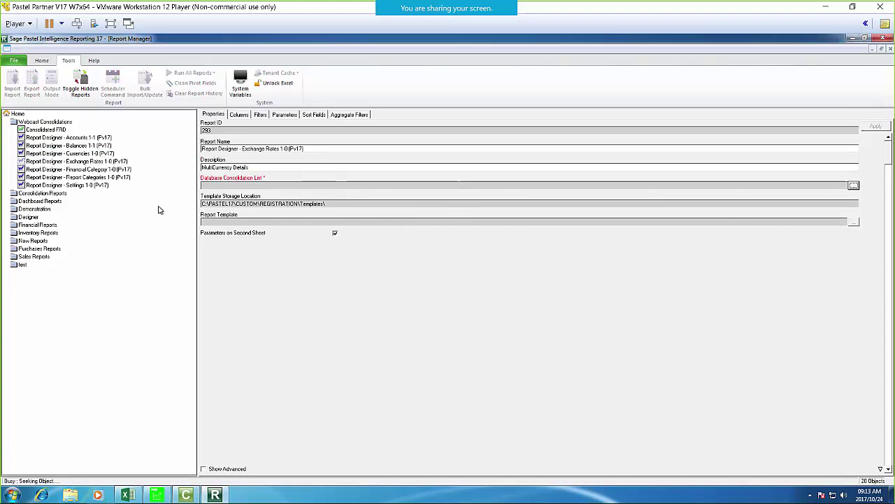
pyautogui.click(854, 185)
pyautogui.click(387, 219)
pyautogui.click(386, 226)
pyautogui.click(470, 322)
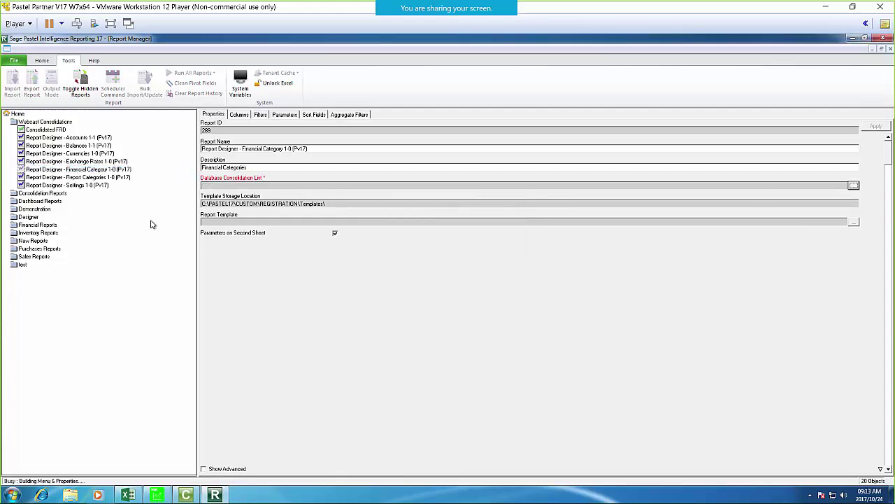
# Set the database consolidation lists of the Report Categories 1-0 and Settings 1-0 reports to PAS17DEMO and PAS17DEMO2
pyautogui.click(854, 185)
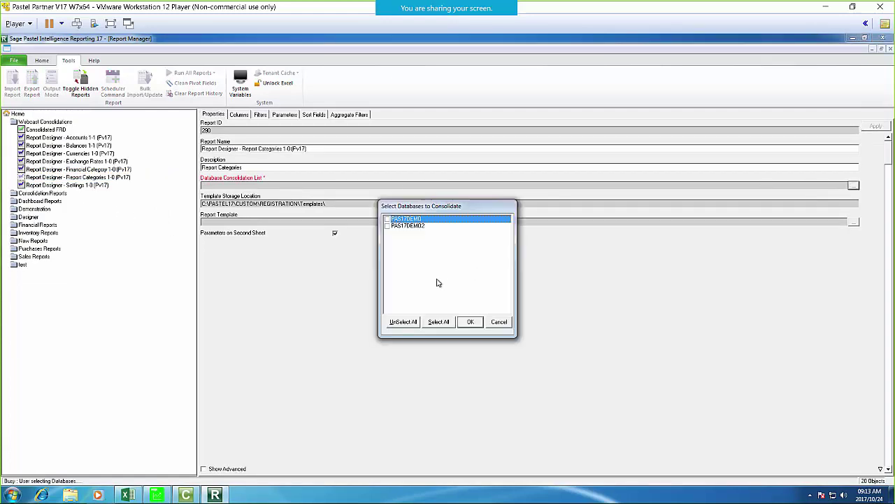
pyautogui.click(386, 219)
pyautogui.click(387, 225)
pyautogui.click(470, 322)
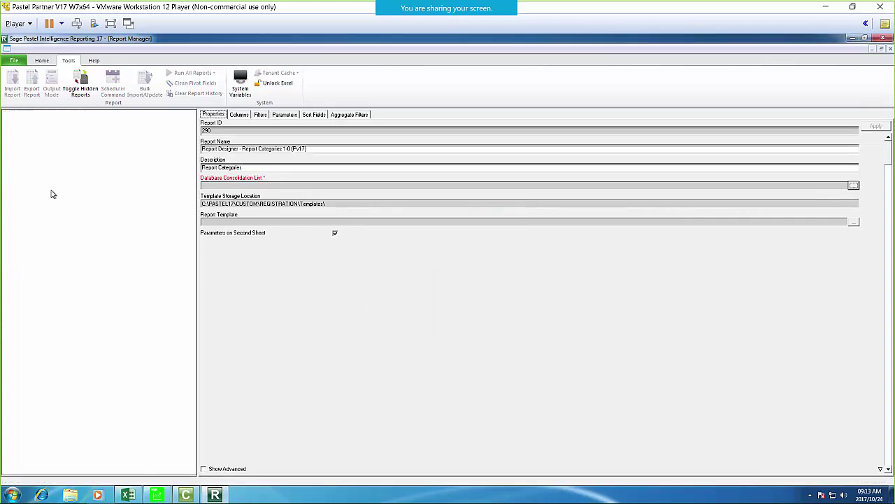
pyautogui.click(43, 186)
pyautogui.click(854, 185)
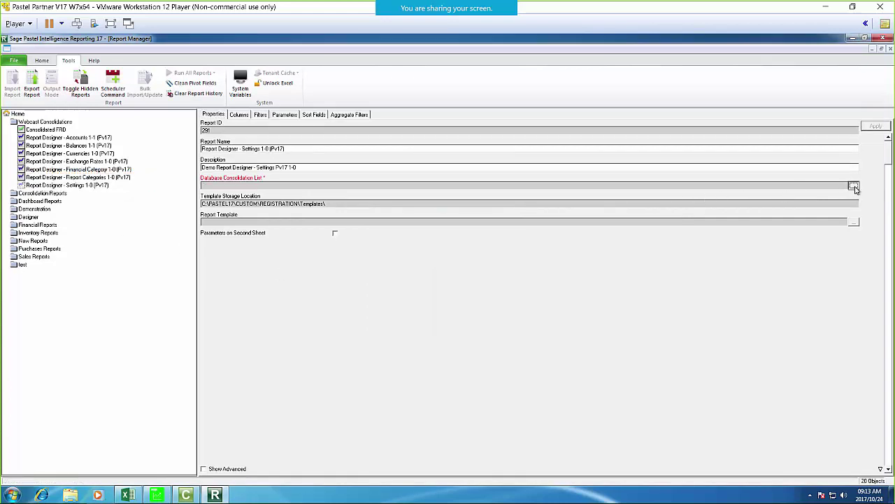
pyautogui.click(387, 219)
pyautogui.click(387, 226)
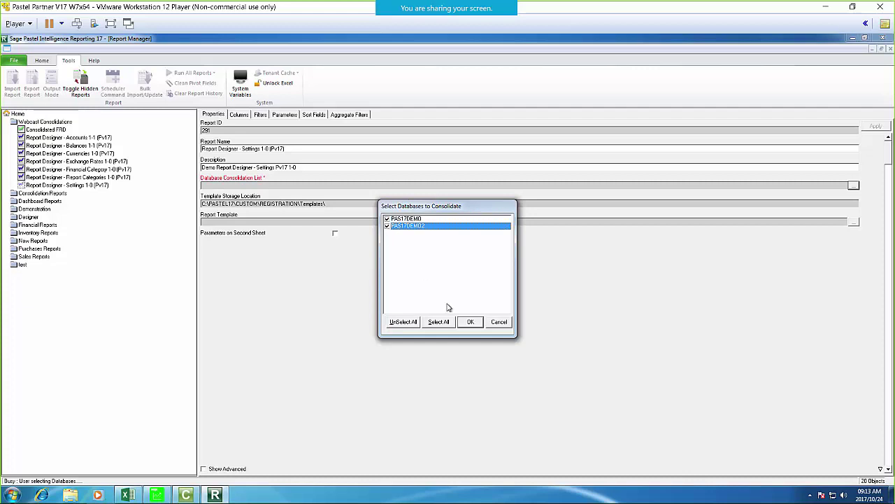
pyautogui.click(472, 325)
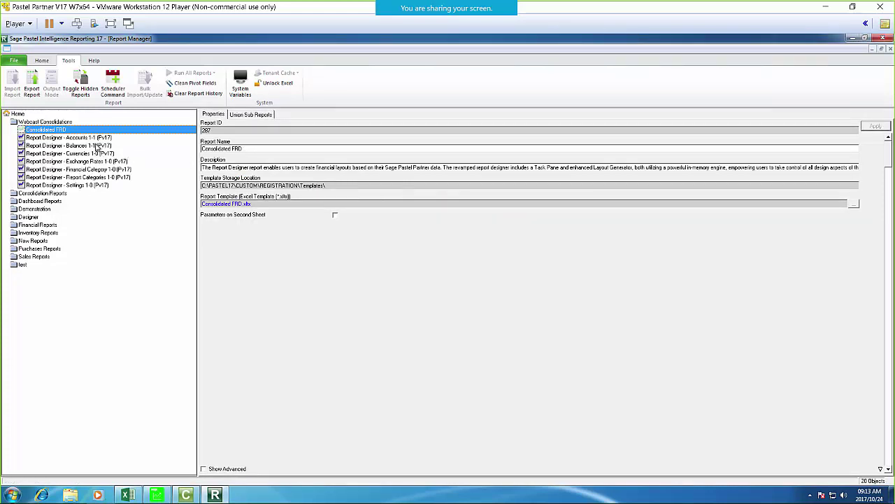
# Run the Consolidated FRD report and open its Excel output workbook at full window size
pyautogui.click(41, 60)
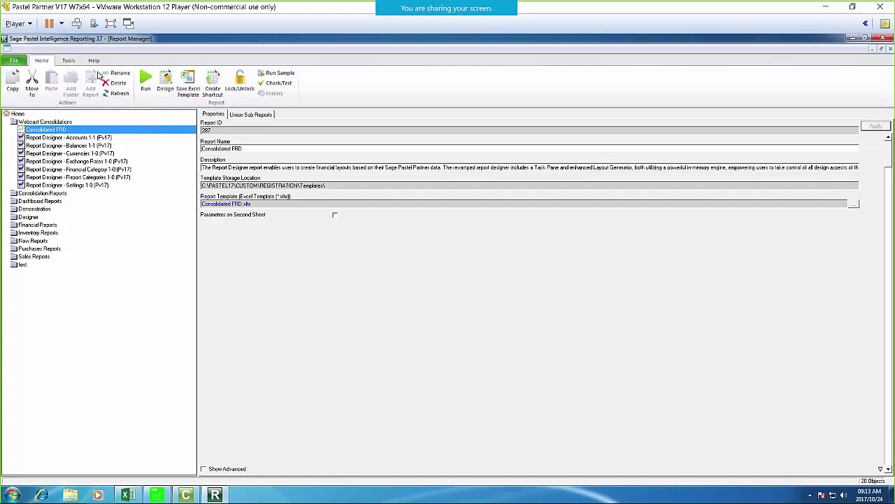
pyautogui.click(145, 85)
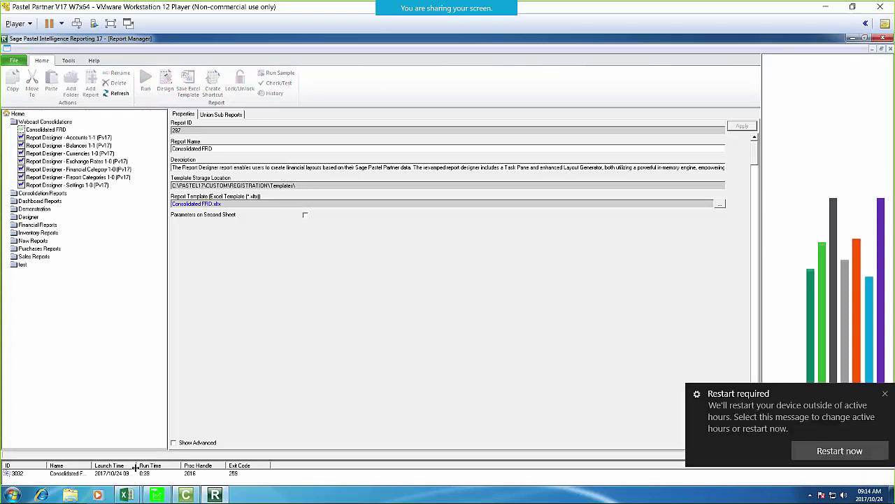
pyautogui.click(886, 395)
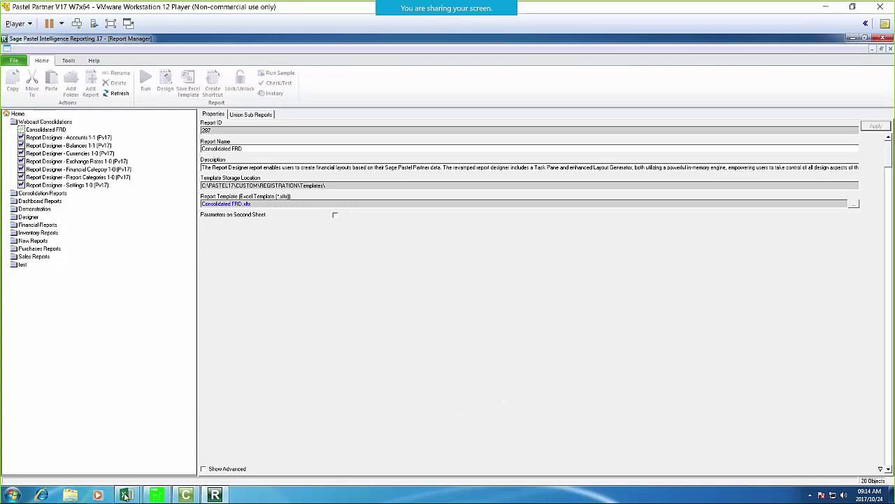
pyautogui.moveTo(128, 496)
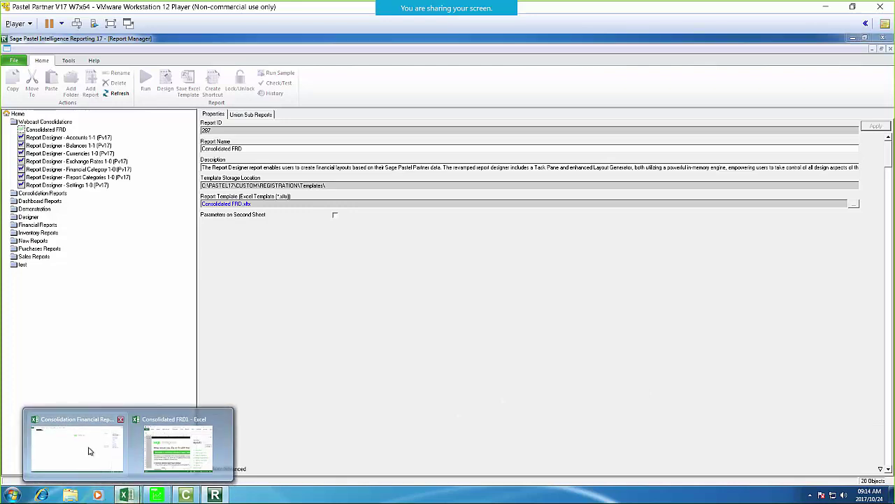
pyautogui.click(188, 450)
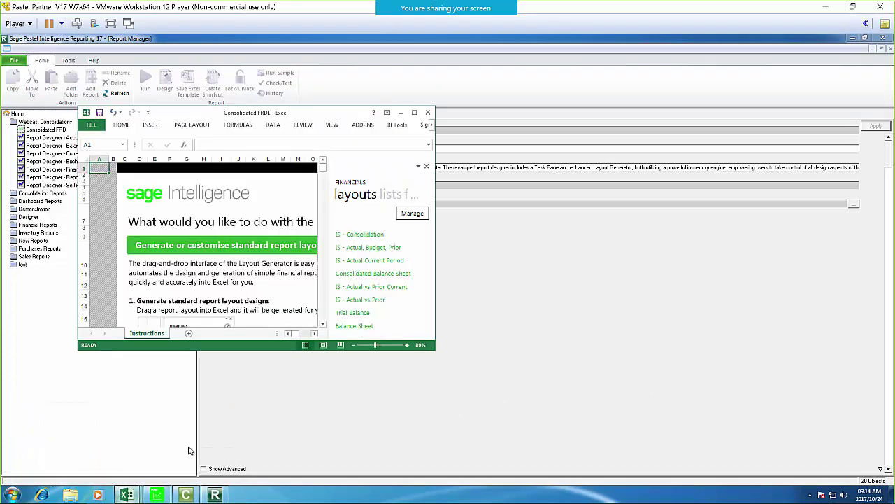
pyautogui.click(415, 113)
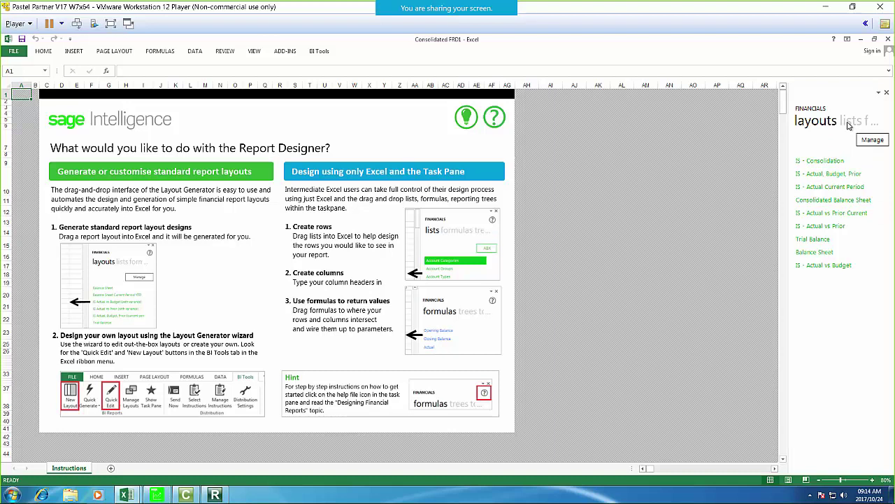
# Switch to the Consolidation Financial Report Designer Demo workbook and view its IS - Consolidation sheet
pyautogui.click(126, 495)
pyautogui.click(70, 403)
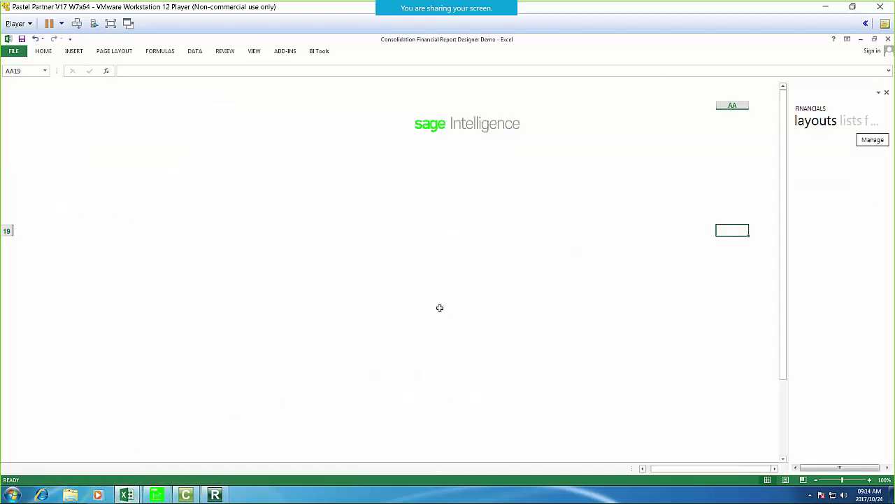
pyautogui.click(721, 278)
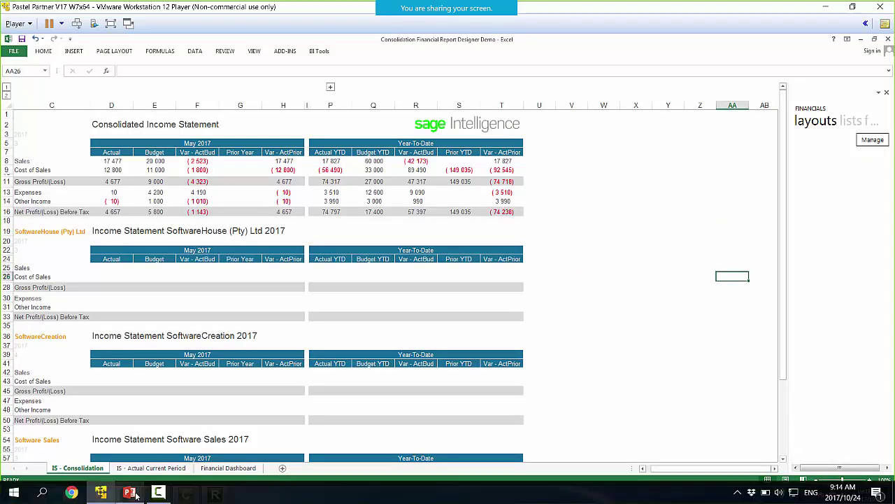
# Switch to the Consolidated FRD1 workbook and show the lists in its Financials task pane
pyautogui.click(127, 494)
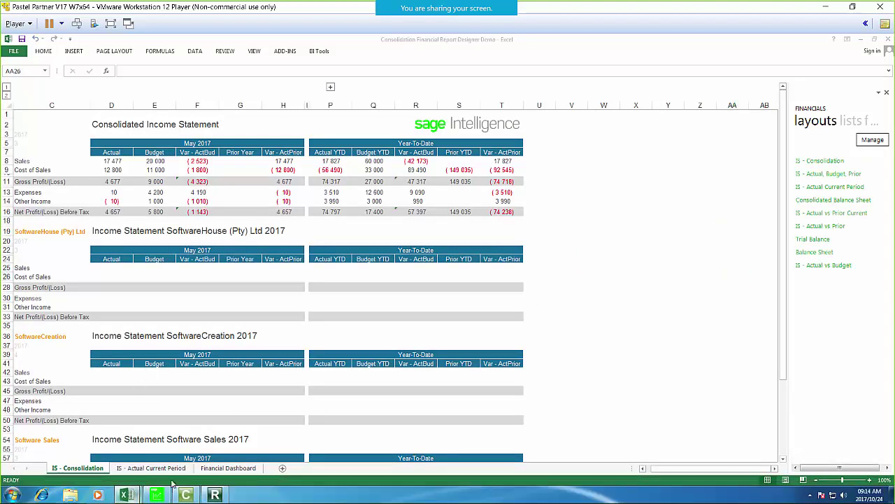
pyautogui.click(188, 458)
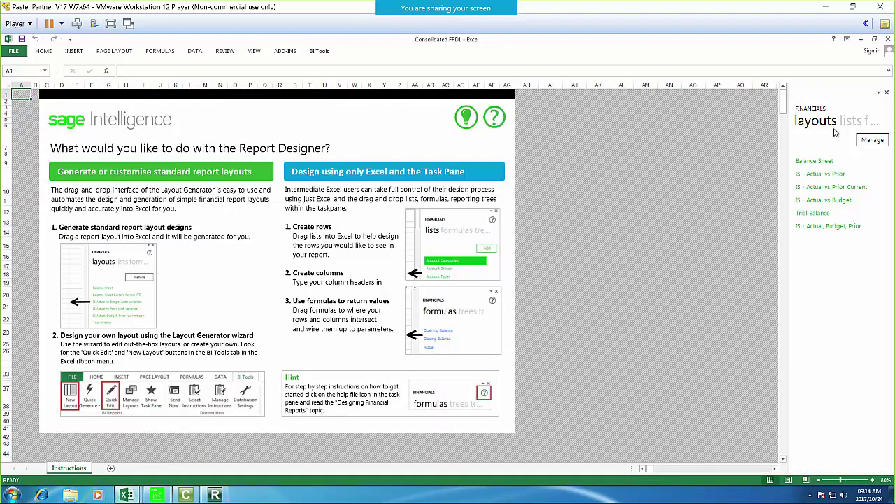
pyautogui.click(859, 124)
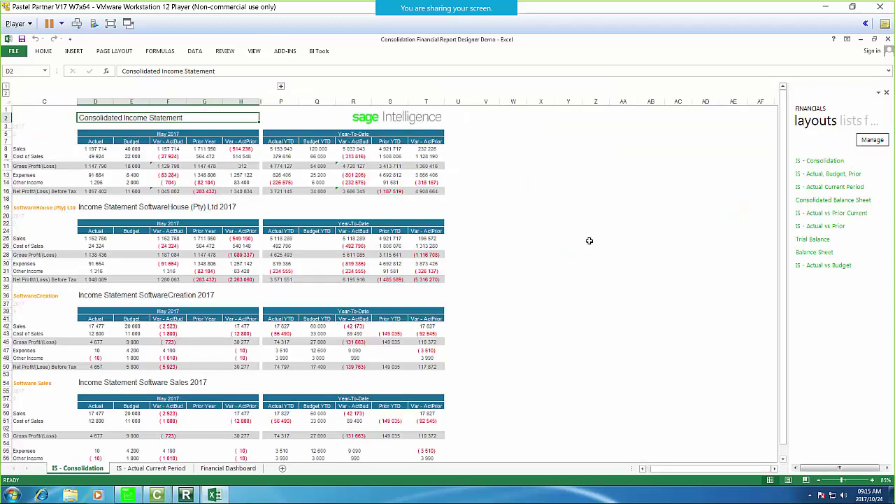
# Show the lists in the Consolidation Financial Report Designer Demo workbook's task pane and view the GL companies available for selection
pyautogui.click(593, 238)
pyautogui.click(854, 121)
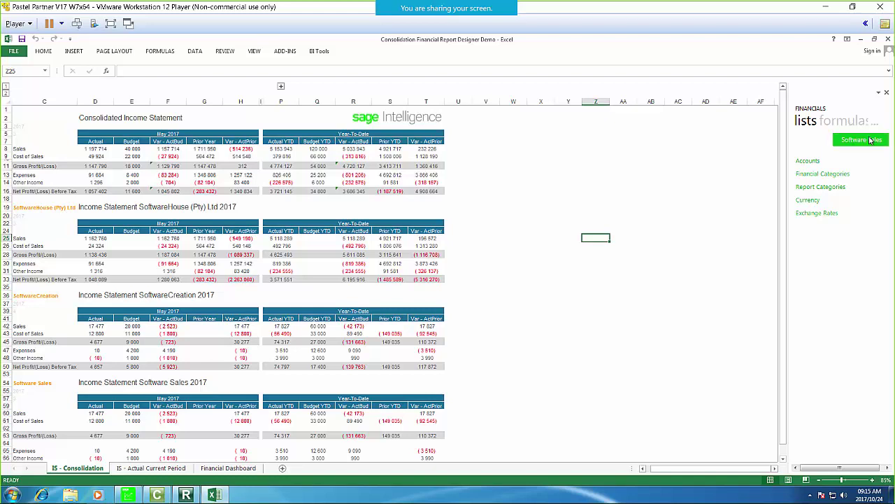
pyautogui.click(871, 140)
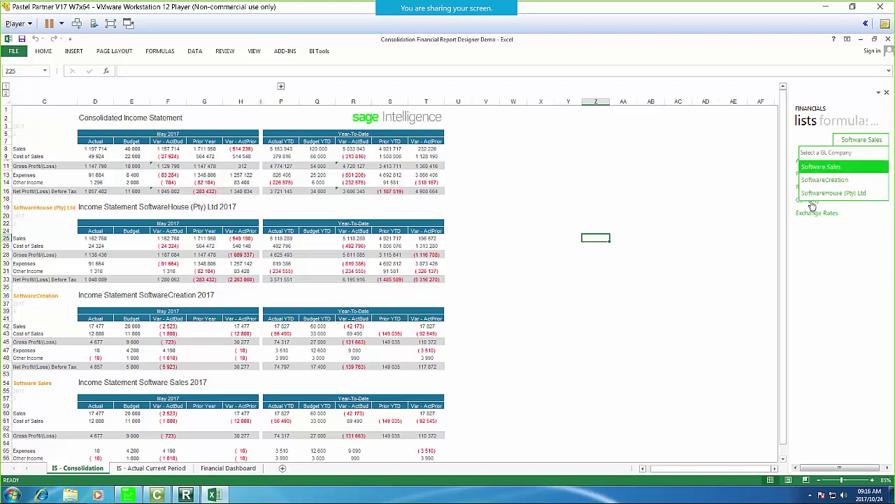
pyautogui.click(703, 186)
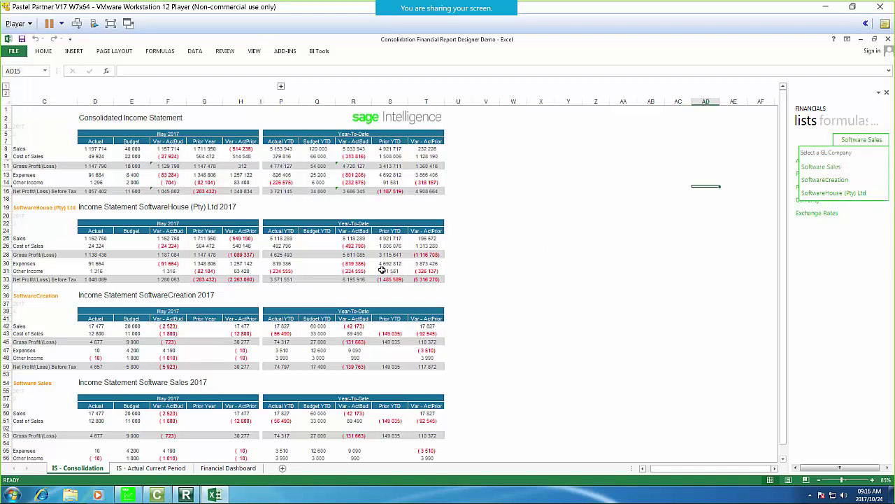
# Unhide the Accounts sheet and bring its CompanyName column into view
pyautogui.rightClick(62, 471)
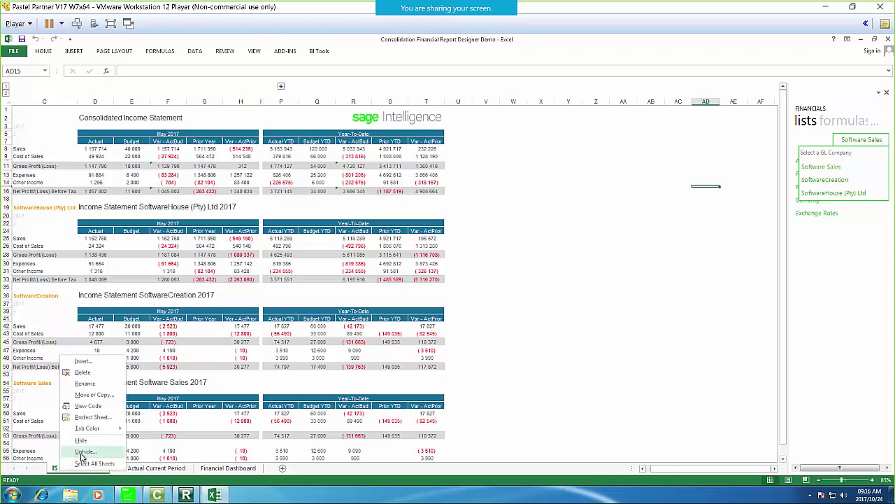
pyautogui.click(83, 452)
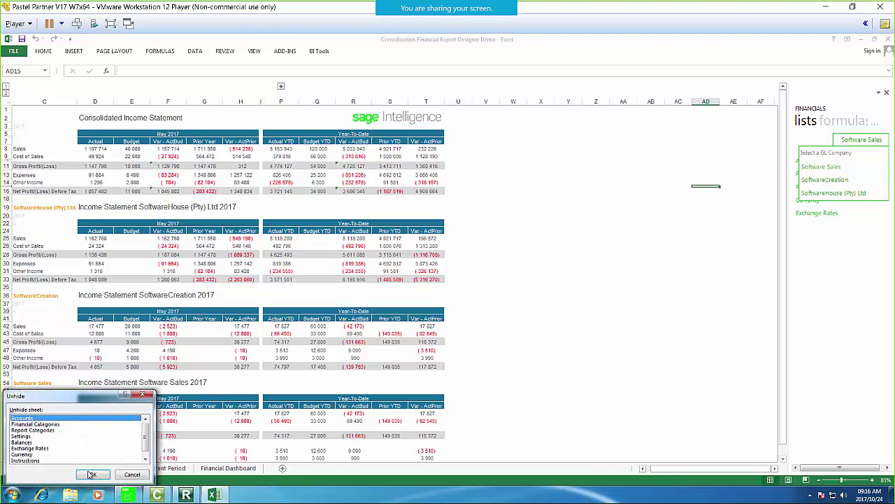
pyautogui.click(92, 474)
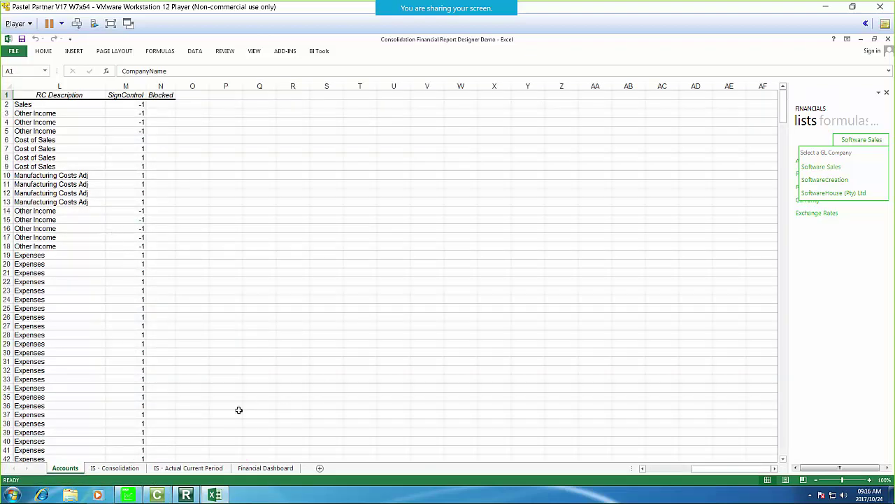
pyautogui.moveTo(731, 468); pyautogui.dragTo(682, 468)
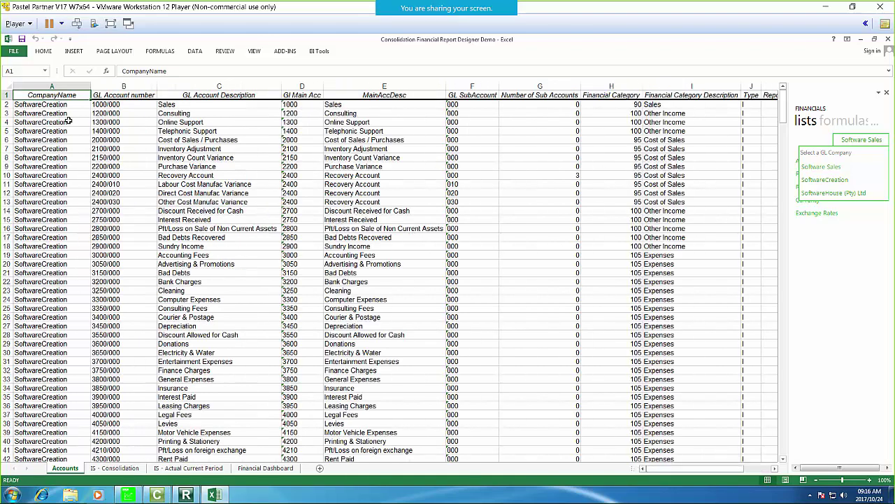
# Add filters to the header row of the Accounts sheet and view the companies in the CompanyName filter
pyautogui.click(5, 96)
pyautogui.click(195, 51)
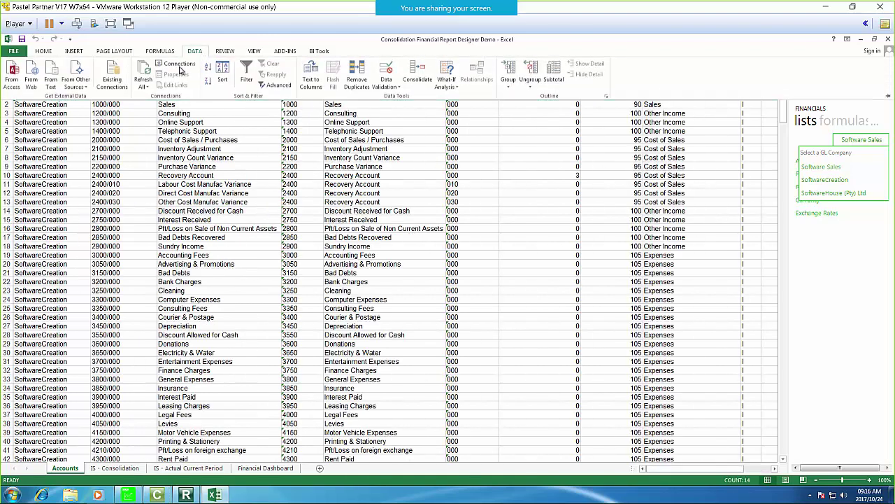
pyautogui.click(246, 76)
pyautogui.click(86, 96)
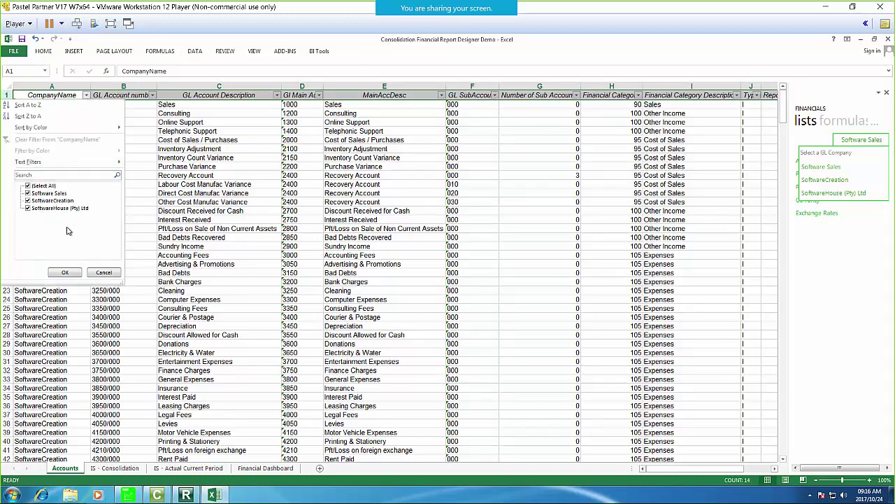
pyautogui.click(105, 273)
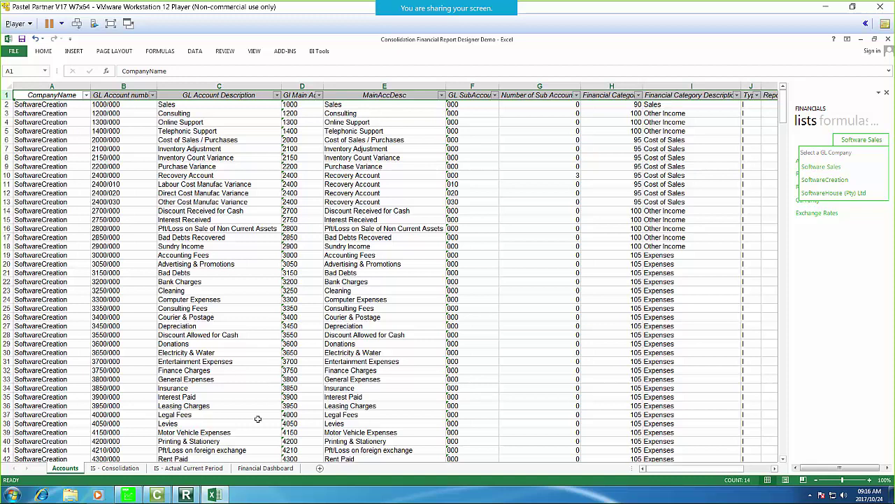
# Hide the Accounts sheet and return to the IS - Consolidation sheet
pyautogui.rightClick(80, 470)
pyautogui.click(97, 443)
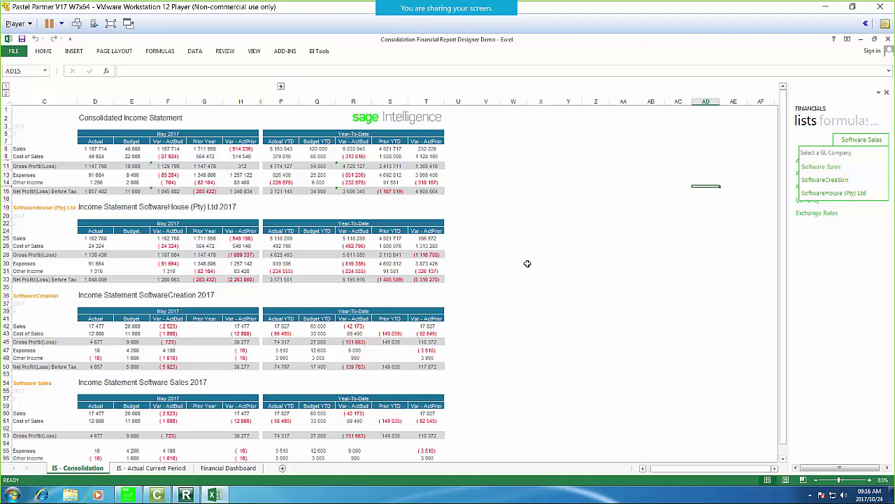
pyautogui.click(650, 257)
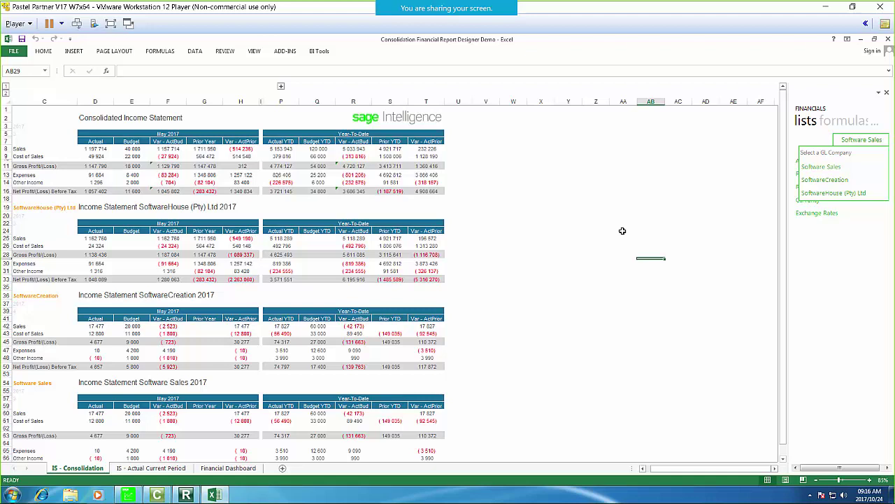
# Look over the BI Tools commands for report layouts and distribution
pyautogui.click(319, 51)
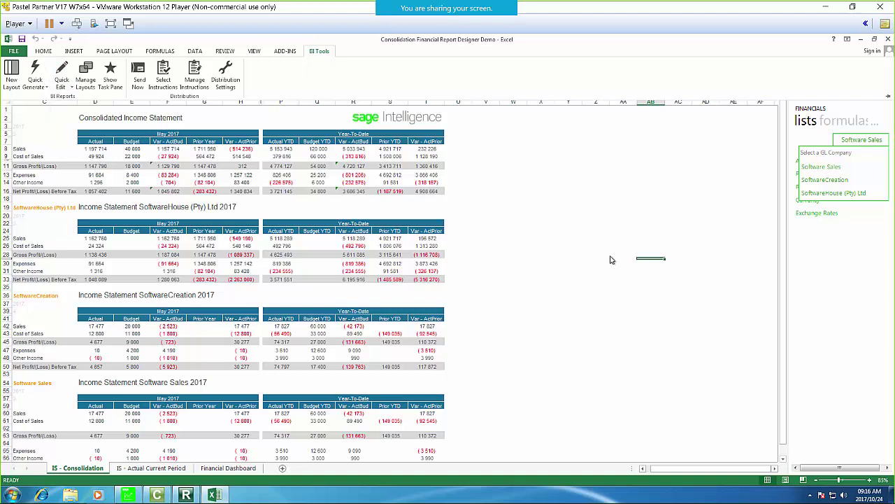
pyautogui.click(553, 200)
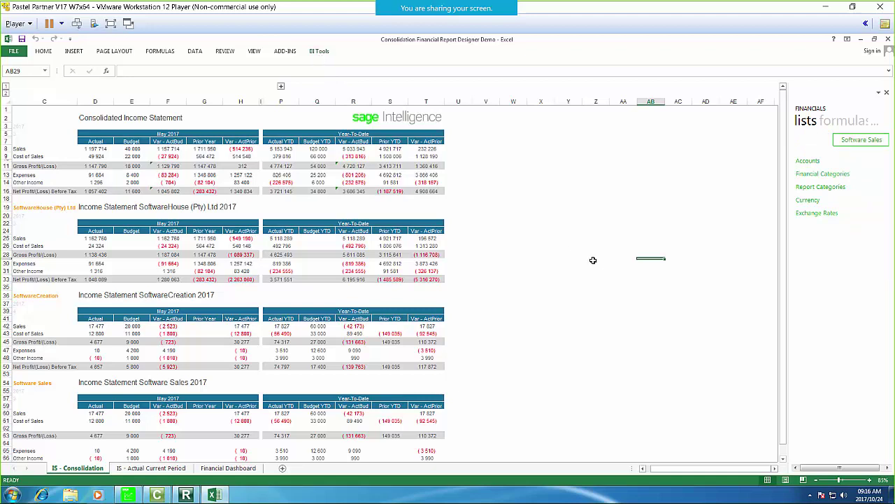
pyautogui.click(601, 324)
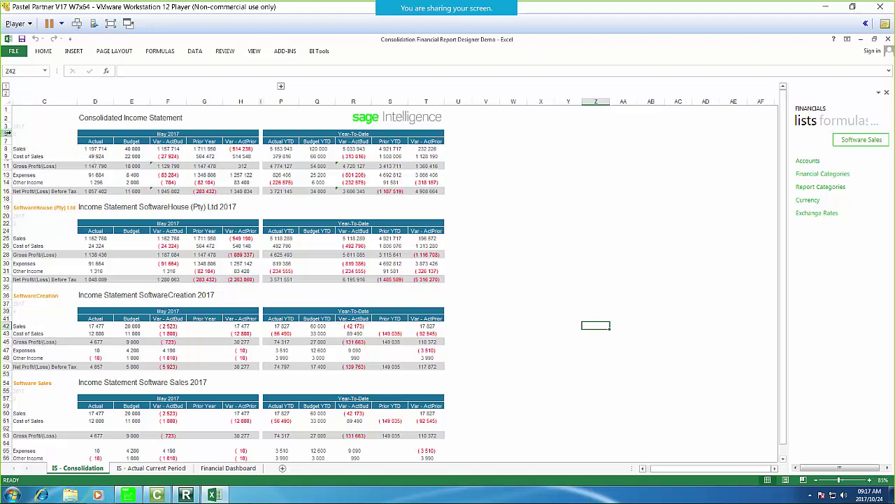
# Unhide row 4 and columns A and B on the IS - Consolidation sheet
pyautogui.moveTo(12, 131); pyautogui.dragTo(12, 138)
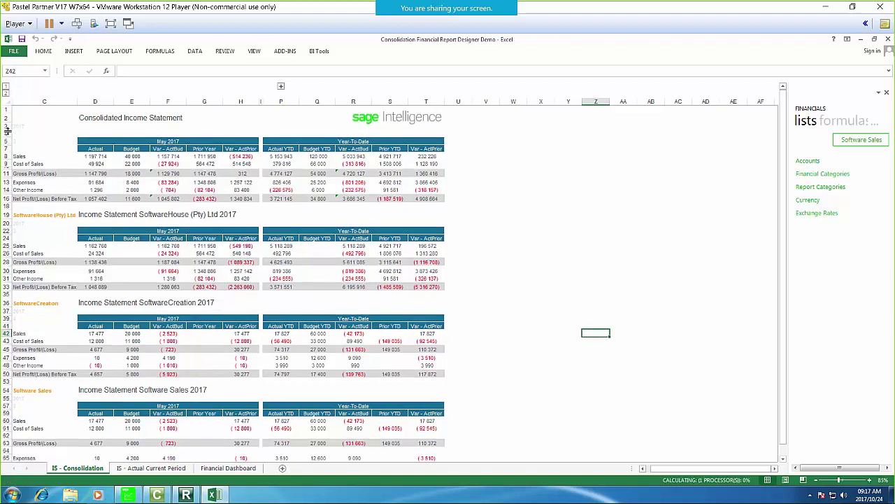
pyautogui.doubleClick(103, 156)
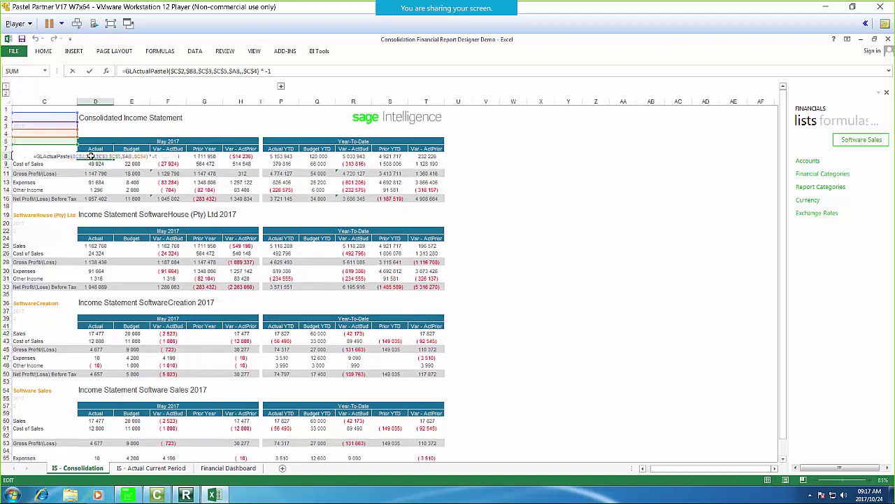
pyautogui.click(45, 102)
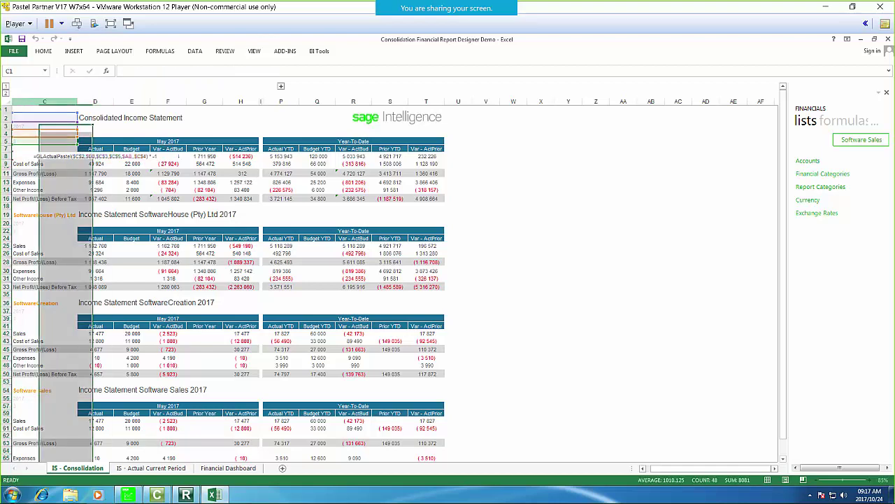
pyautogui.rightClick(44, 142)
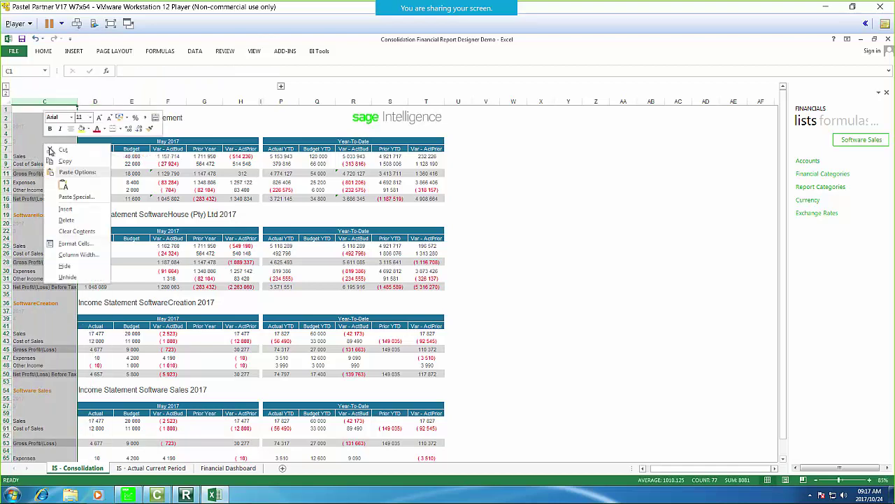
pyautogui.click(70, 280)
pyautogui.click(591, 221)
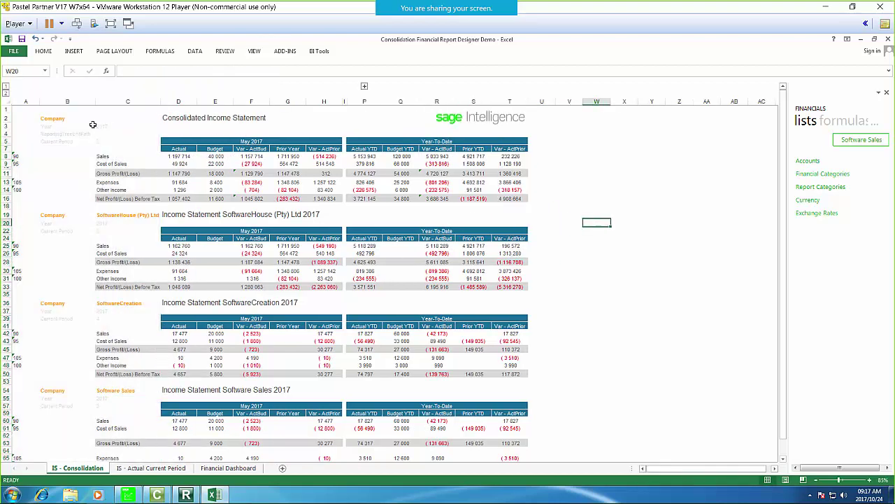
# Examine the Sales Actual formulas in D8, D25 and D42 to compare their company references, leaving them as they are
pyautogui.doubleClick(184, 157)
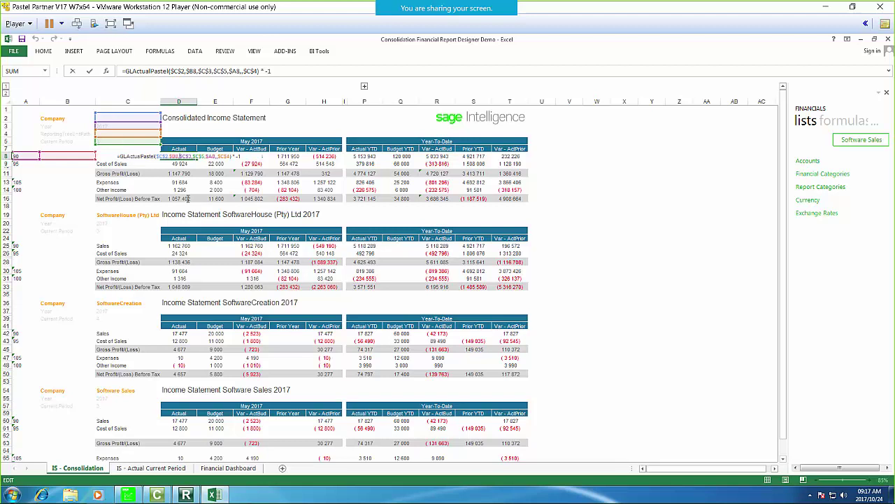
pyautogui.click(663, 268)
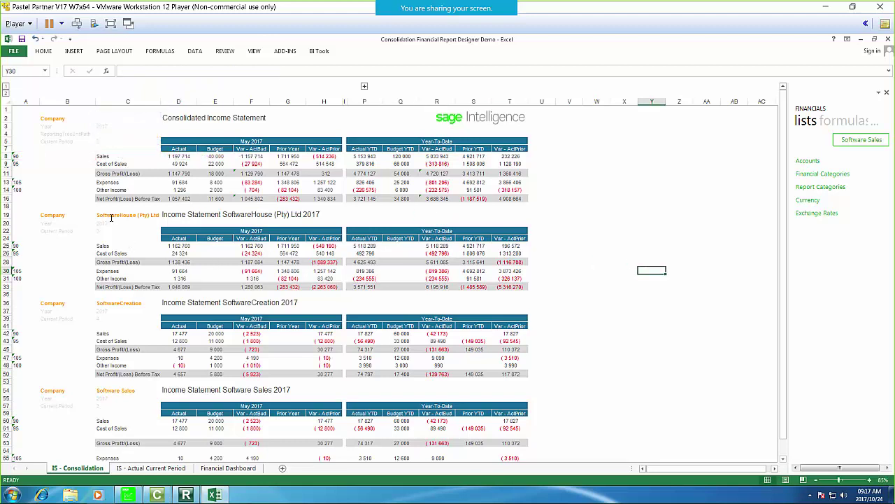
pyautogui.doubleClick(179, 247)
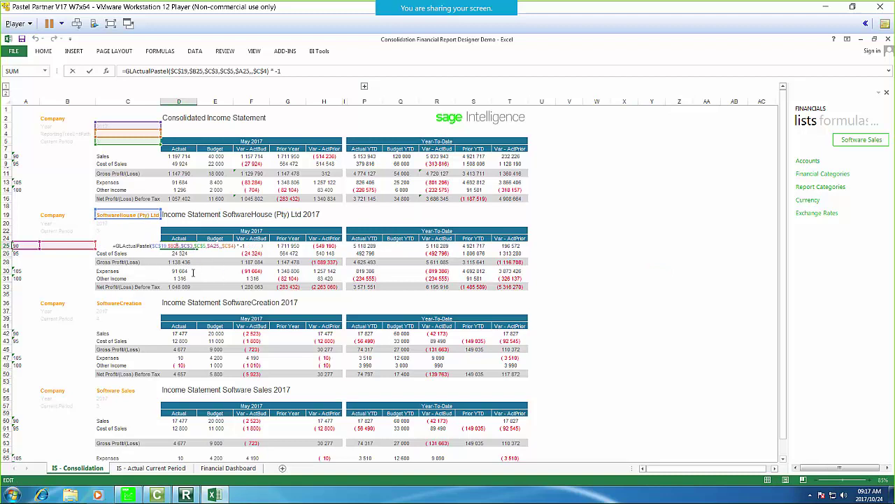
pyautogui.press('Return')
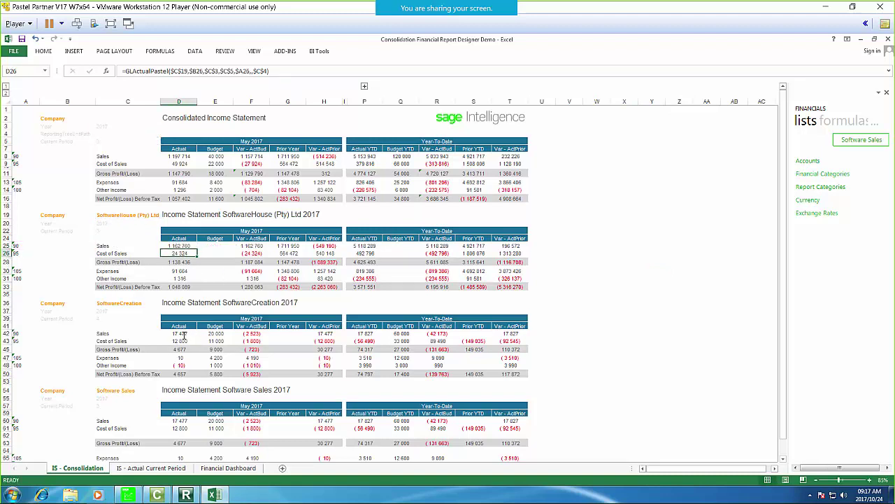
pyautogui.doubleClick(181, 334)
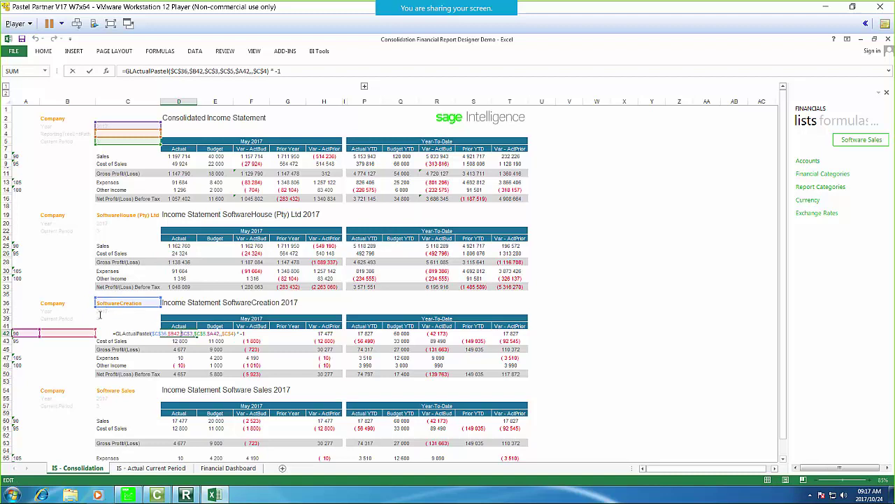
pyautogui.press('BackSpace')
pyautogui.press('BackSpace')
pyautogui.press('BackSpace')
pyautogui.press('BackSpace')
pyautogui.press('BackSpace')
pyautogui.press('Return')
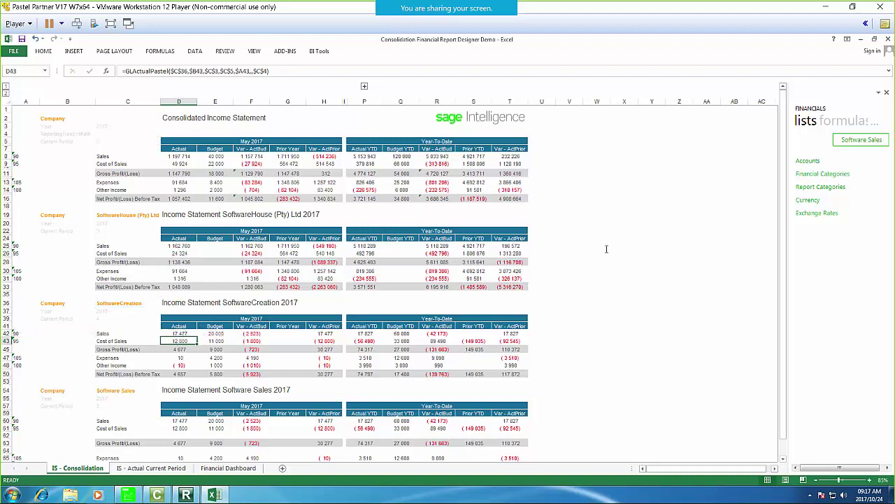
pyautogui.click(596, 246)
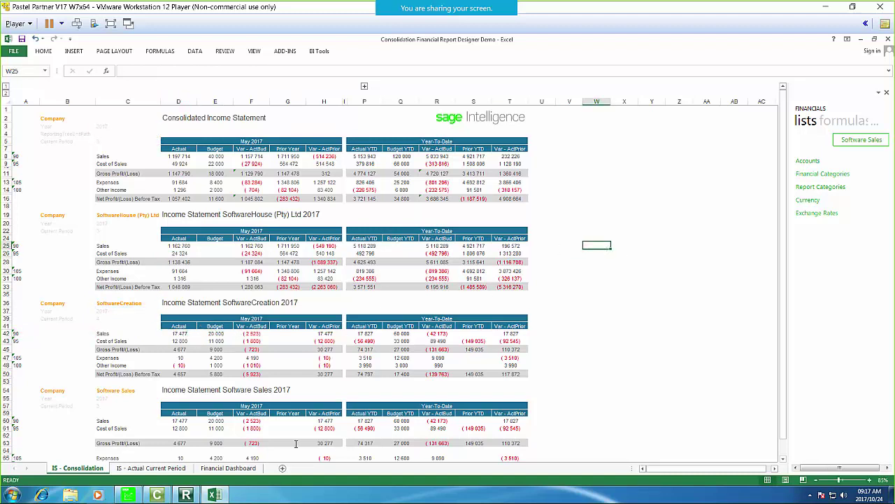
# Unhide row 4 on the IS - Actual Current Period sheet and examine the SoftwareCreation Sales formula in D8
pyautogui.click(150, 467)
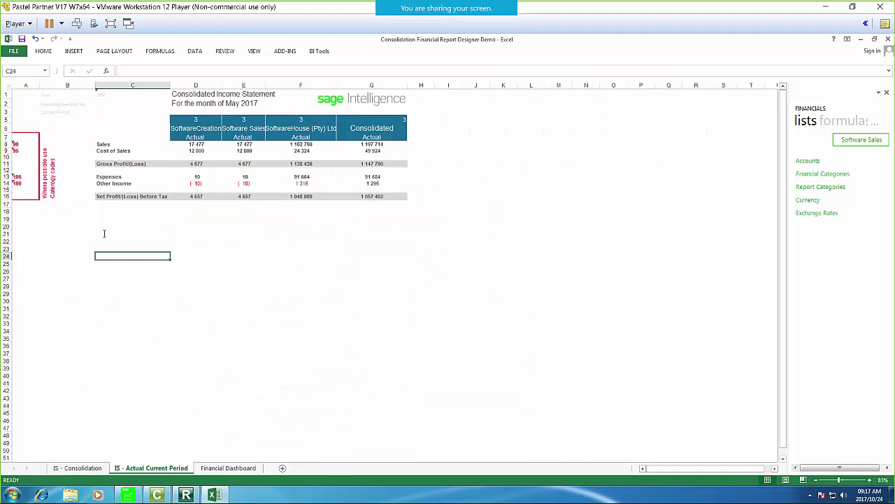
pyautogui.click(101, 234)
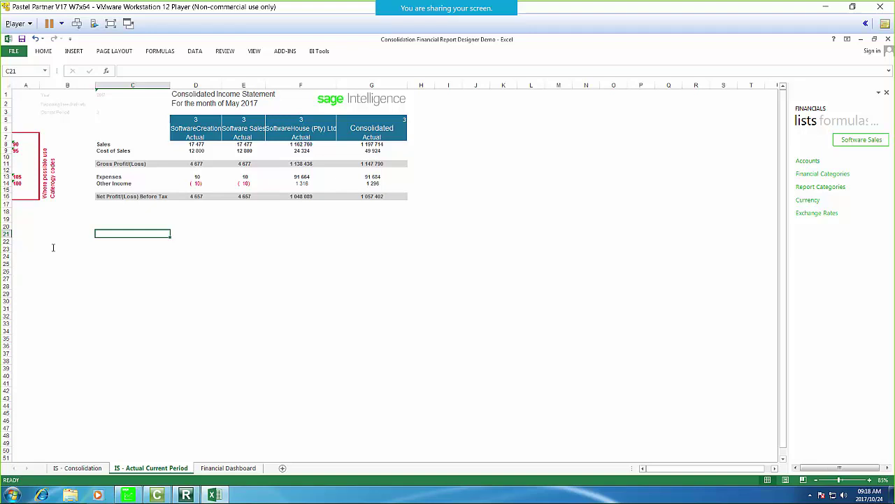
pyautogui.click(248, 309)
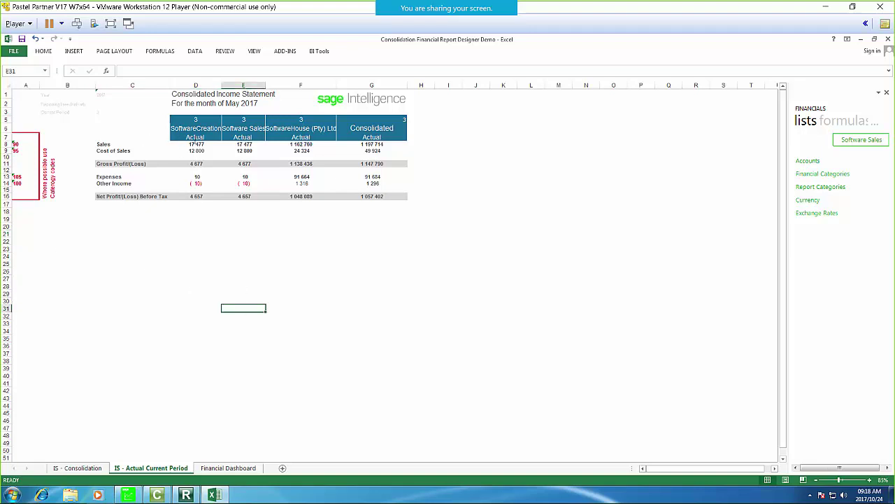
pyautogui.doubleClick(6, 116)
pyautogui.doubleClick(195, 152)
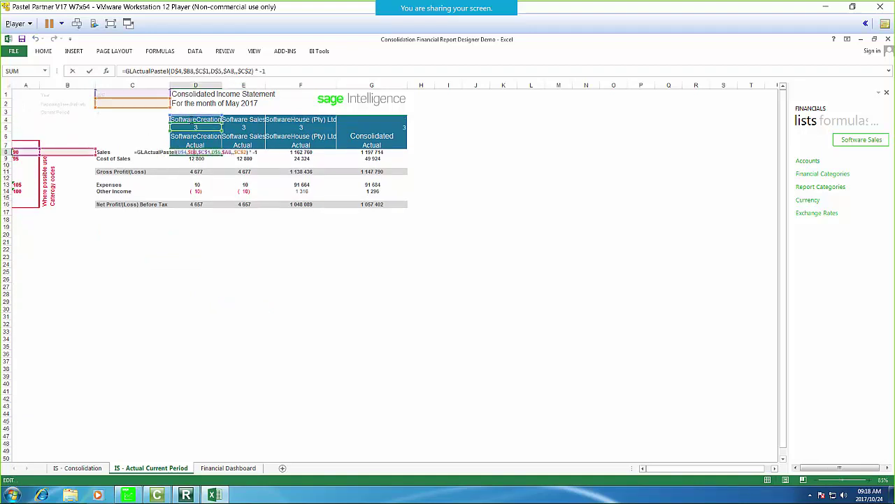
pyautogui.press('Return')
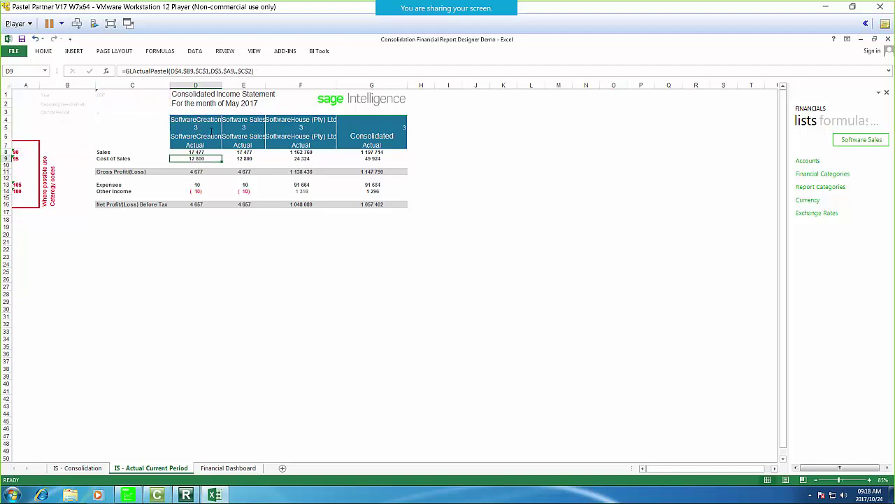
# Examine the Sales formulas in E8 and F8 to compare their company references, leaving both formulas as they are
pyautogui.doubleClick(247, 152)
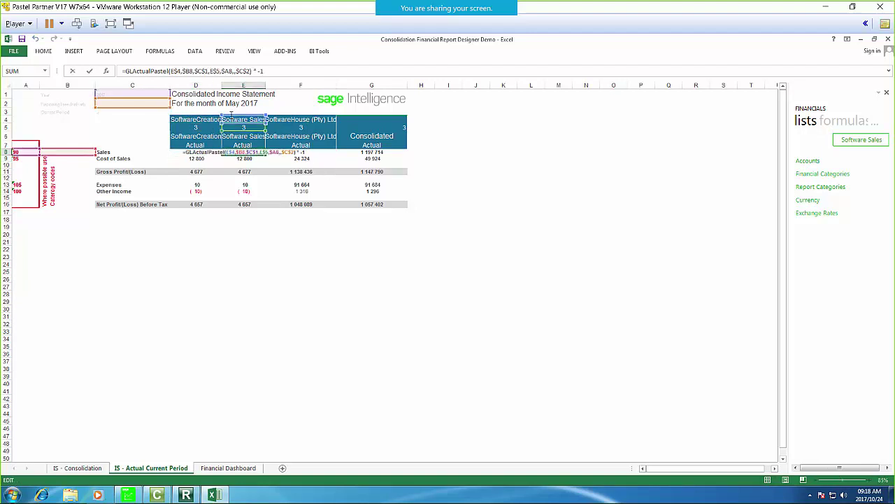
pyautogui.press('BackSpace')
pyautogui.press('BackSpace')
pyautogui.press('BackSpace')
pyautogui.press('BackSpace')
pyautogui.press('BackSpace')
pyautogui.press('Return')
pyautogui.click(314, 157)
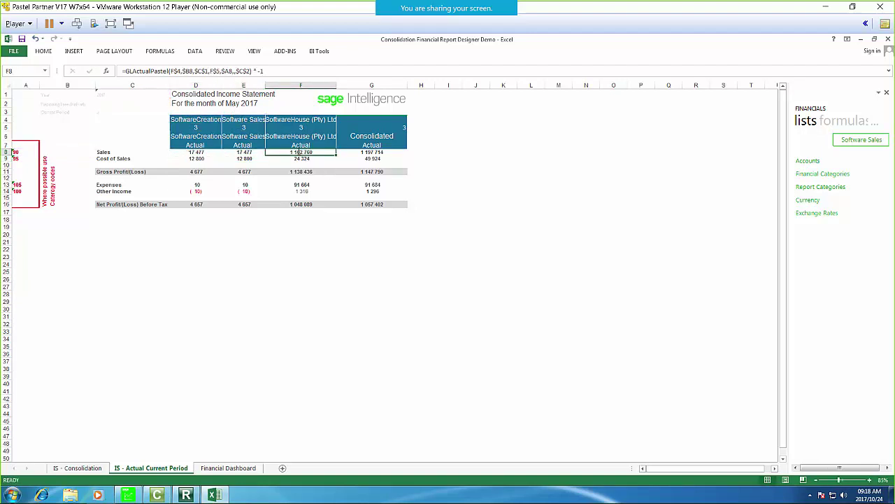
pyautogui.press('F2')
pyautogui.press('Escape')
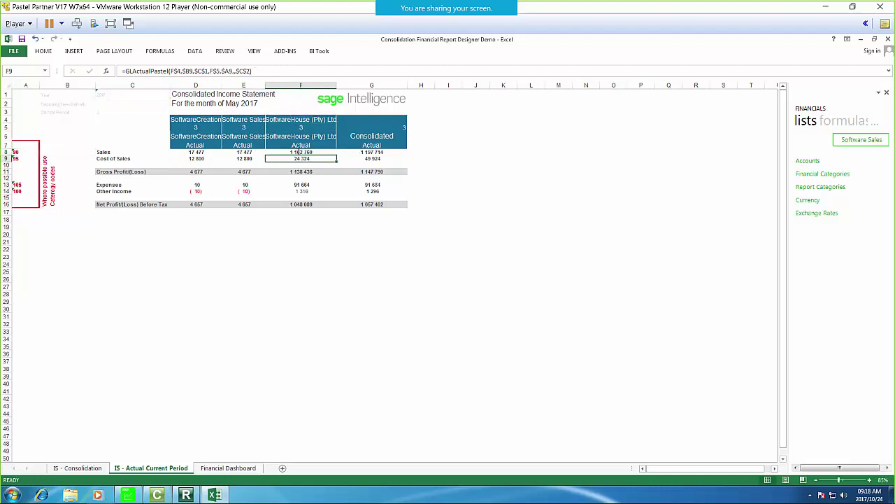
pyautogui.click(483, 178)
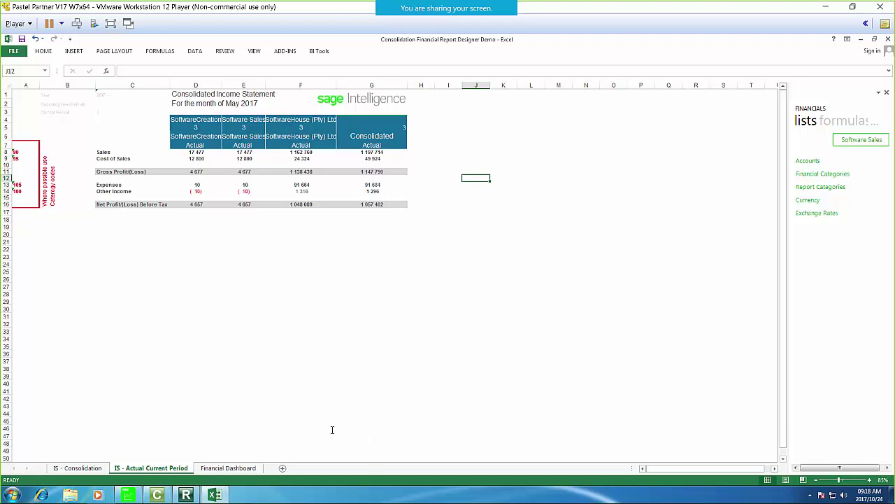
# Add a new sheet, insert the Accounts list from A2 and look through the accounts of each company
pyautogui.click(282, 468)
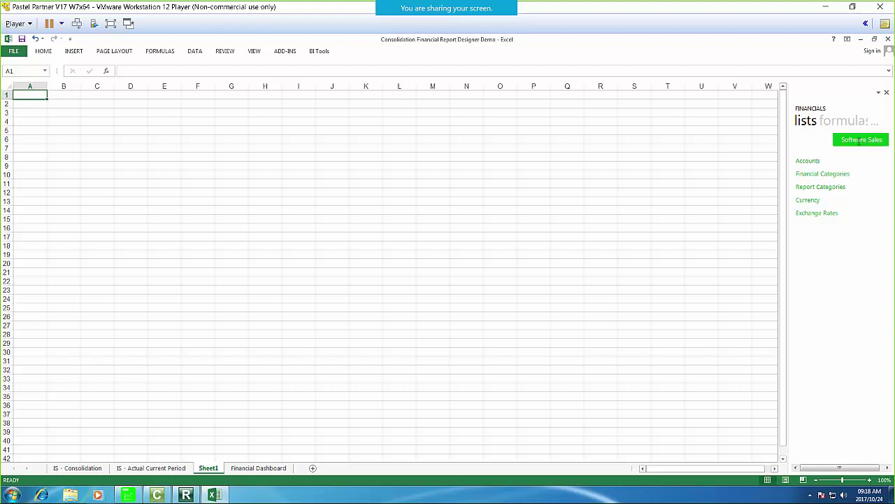
pyautogui.click(805, 162)
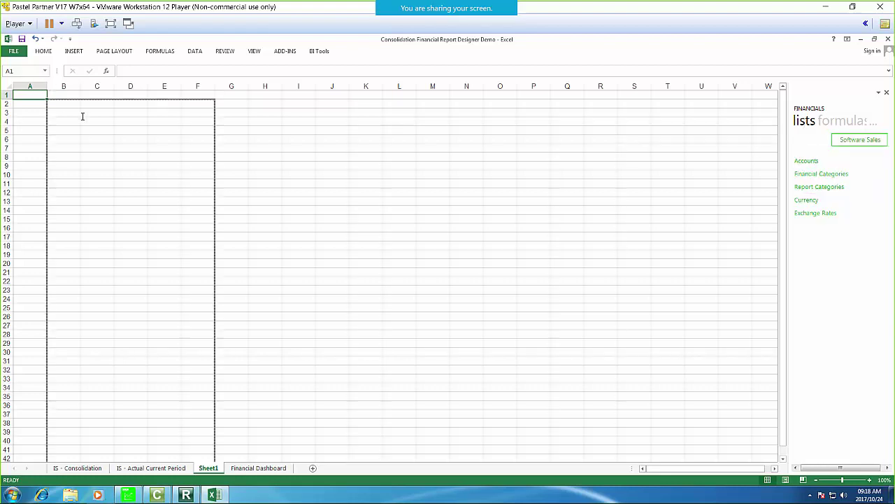
pyautogui.doubleClick(47, 85)
pyautogui.scroll(-2, 59, 269)
pyautogui.scroll(-20, 59, 271)
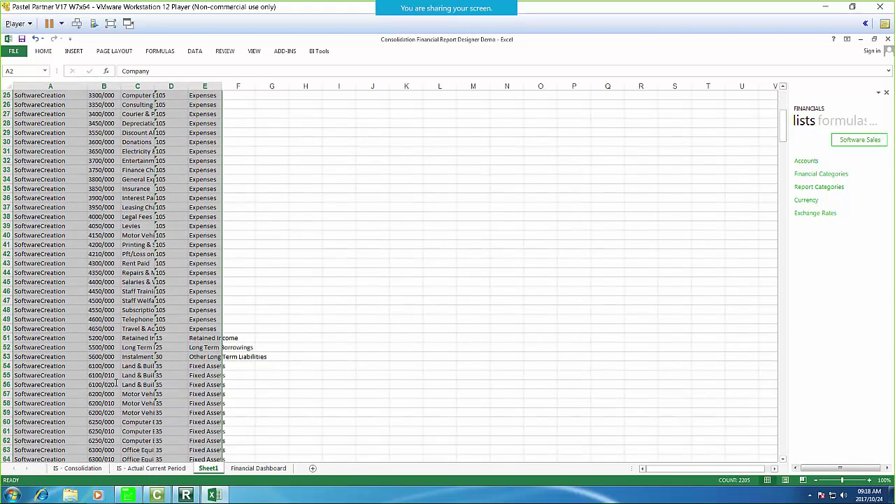
pyautogui.scroll(-17, 124, 393)
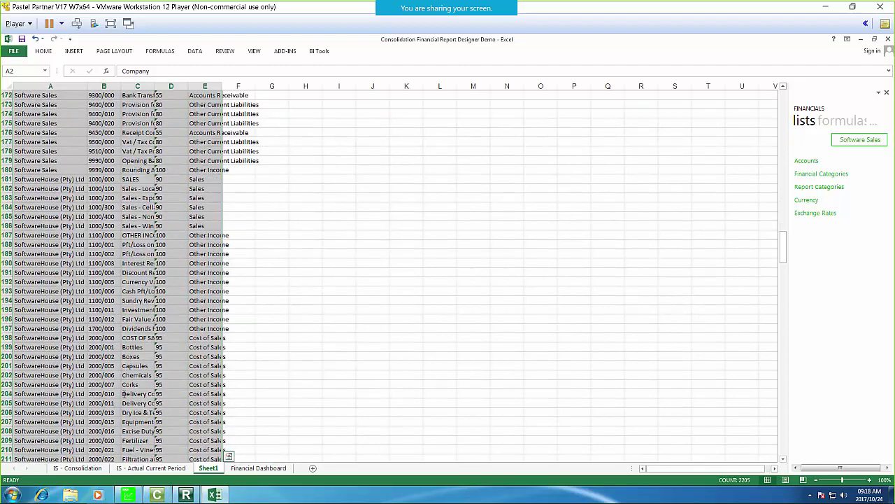
pyautogui.scroll(10, 123, 393)
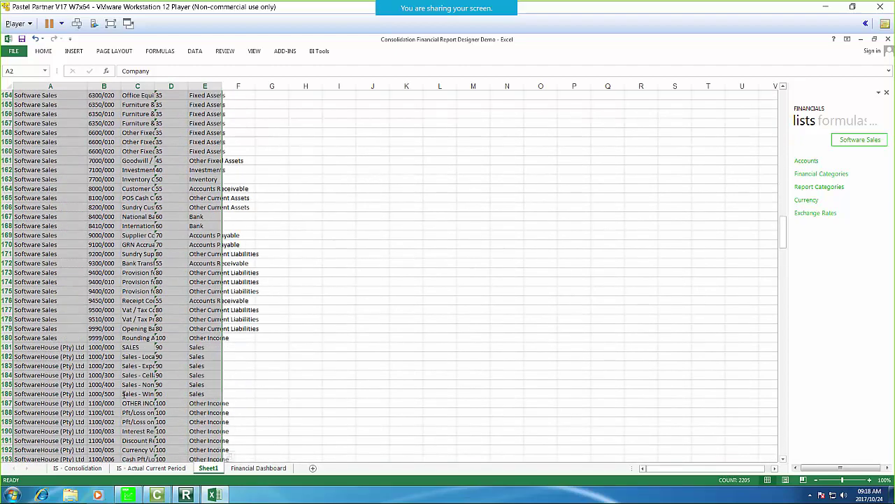
pyautogui.scroll(20, 123, 393)
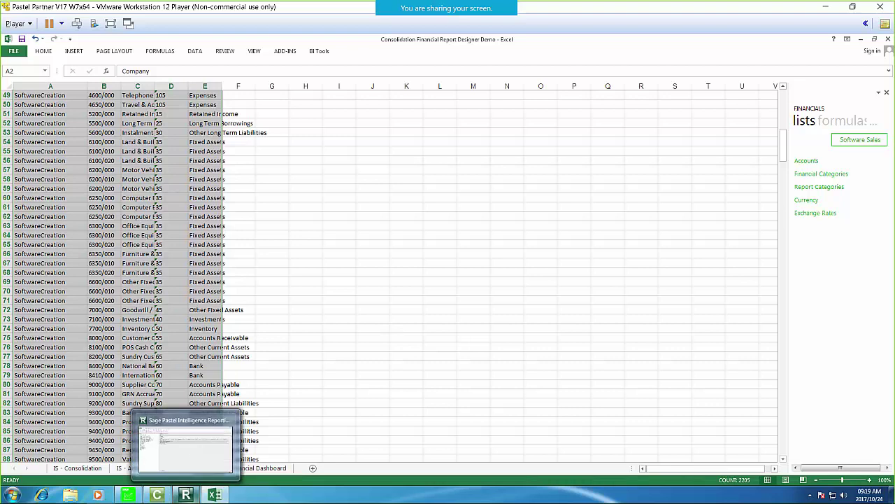
# Switch to the Connector and add a Pervasive ODBC Client Interface connection named Different Server that uses the Auto Connection System
pyautogui.click(185, 494)
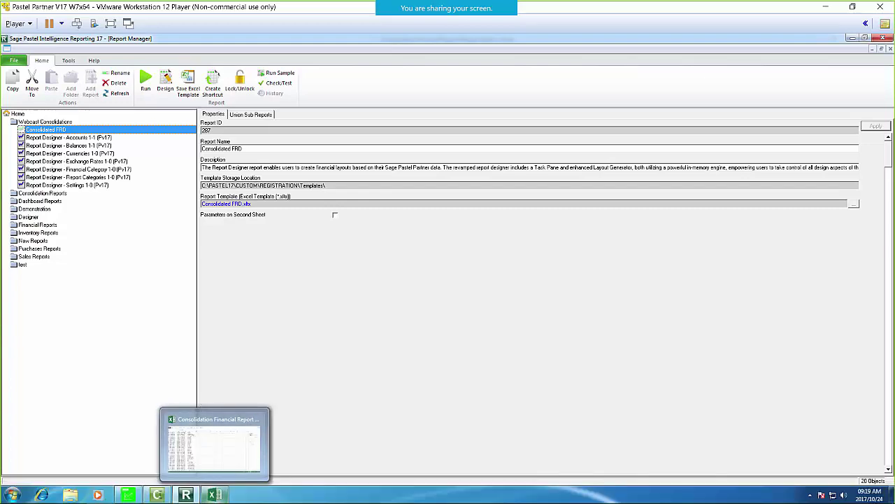
pyautogui.click(157, 495)
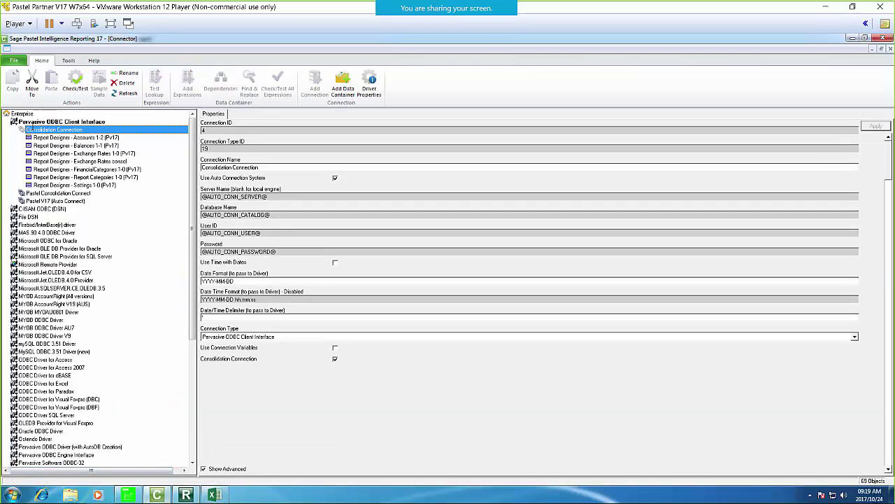
pyautogui.click(47, 124)
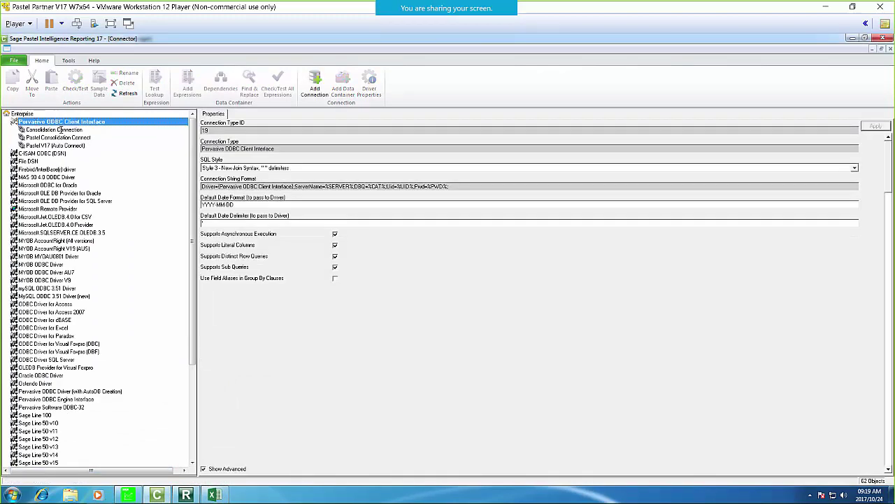
pyautogui.click(315, 82)
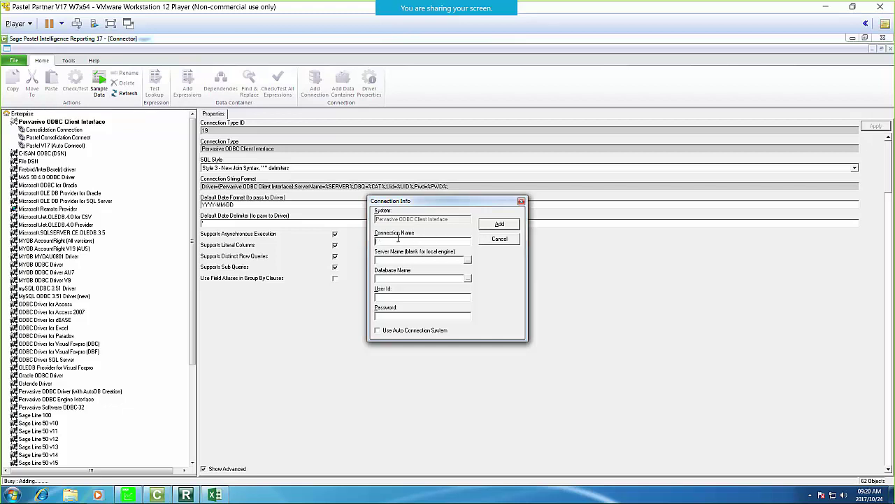
pyautogui.write('Different Server')
pyautogui.click(376, 331)
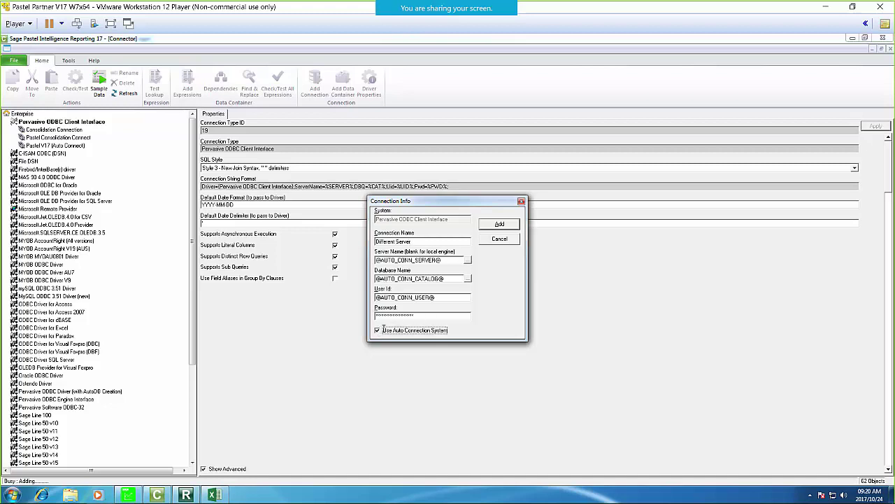
pyautogui.click(500, 225)
# Mark the Different Server connection as a consolidation connection, save it, and expand Consolidation Connection to compare its data containers
pyautogui.click(42, 129)
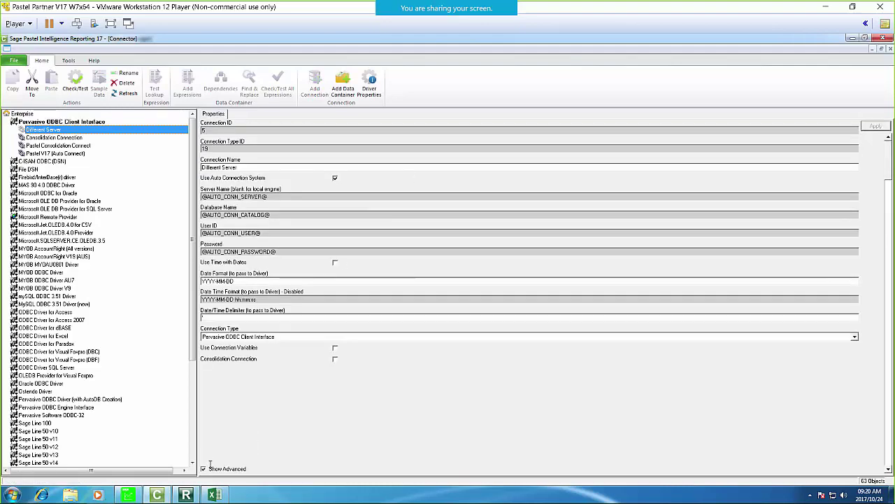
pyautogui.click(336, 358)
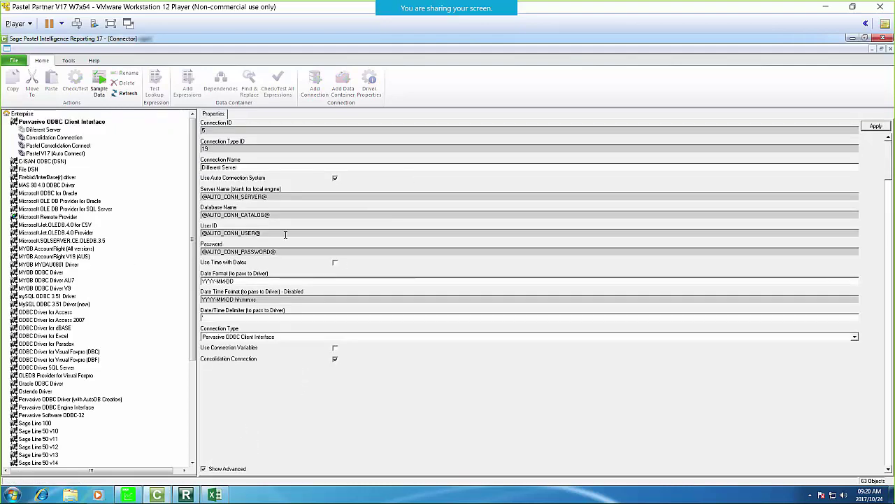
pyautogui.click(65, 130)
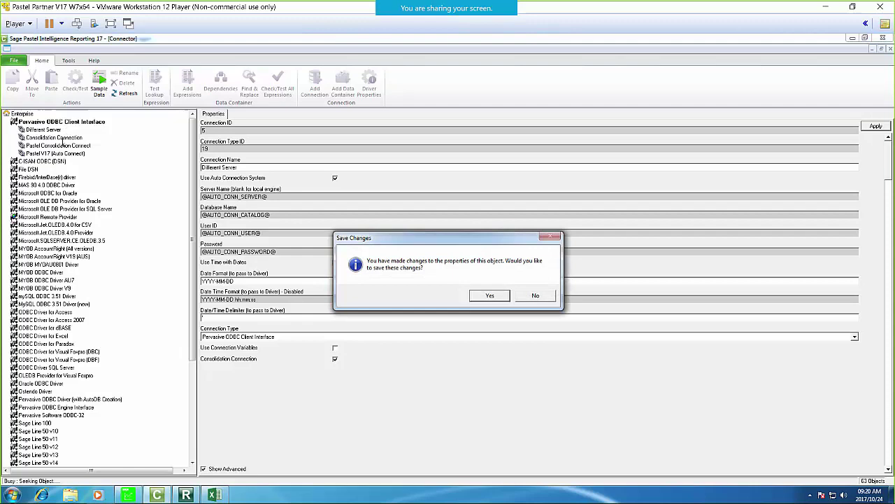
pyautogui.click(490, 295)
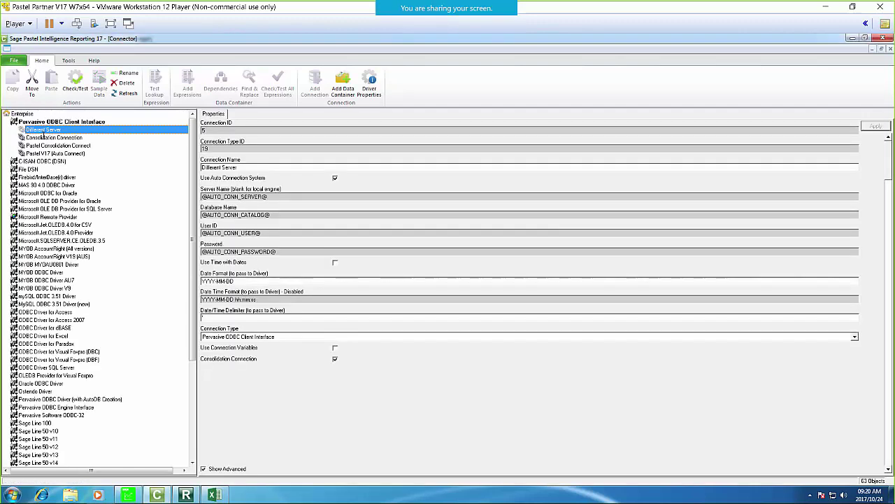
pyautogui.doubleClick(43, 138)
pyautogui.click(44, 130)
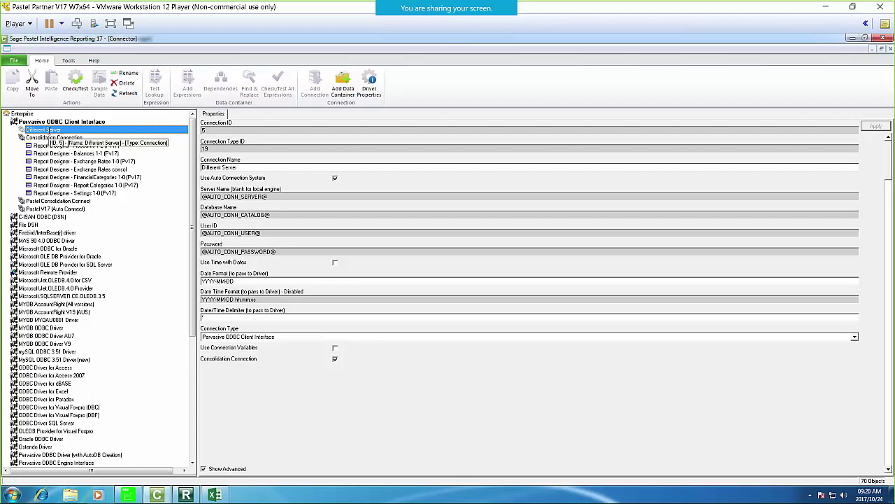
# Switch to the Report Manager and choose Copy of Financial Report Designer 1-4 (Pv17) for import into the Webcast Consolidations folder
pyautogui.click(186, 494)
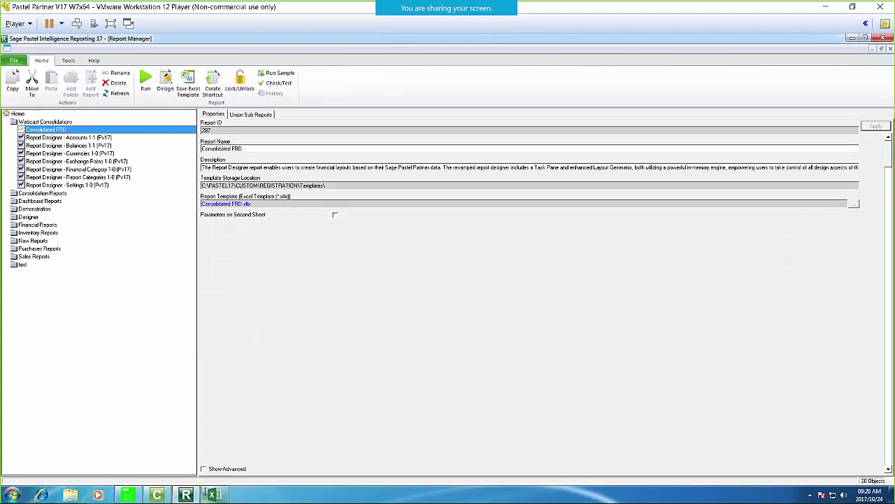
pyautogui.click(43, 121)
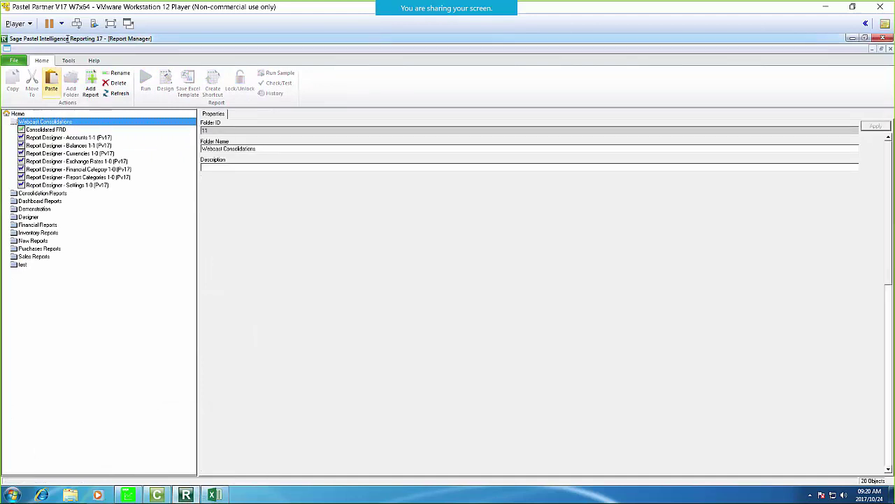
pyautogui.click(68, 60)
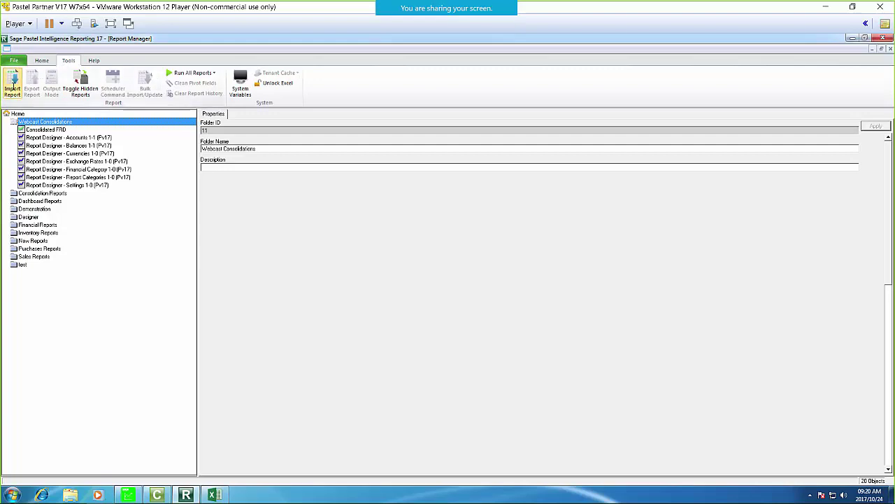
pyautogui.click(12, 86)
pyautogui.click(172, 172)
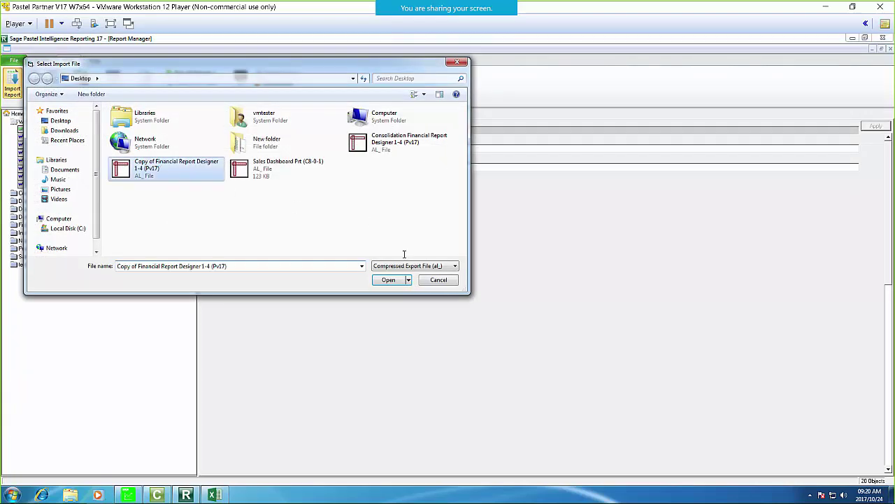
pyautogui.click(387, 280)
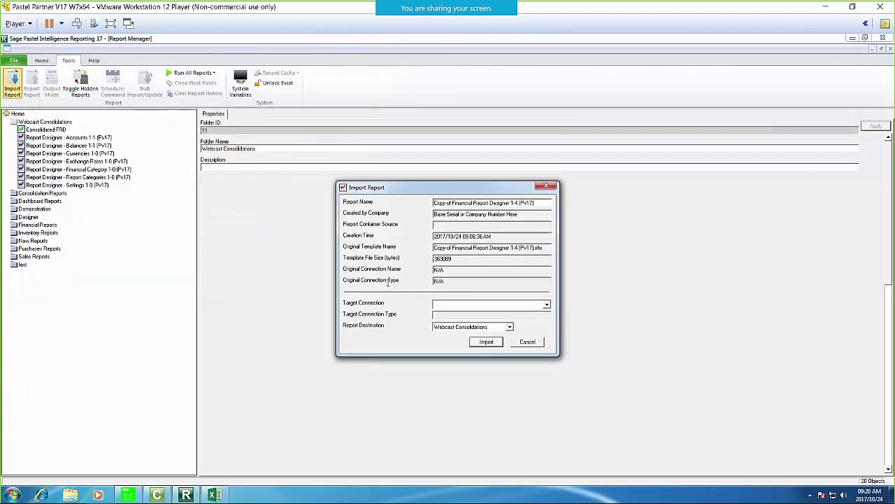
# Import the report with Different Server as target connection, overwriting the existing template file and creating new data containers
pyautogui.click(454, 306)
pyautogui.click(478, 319)
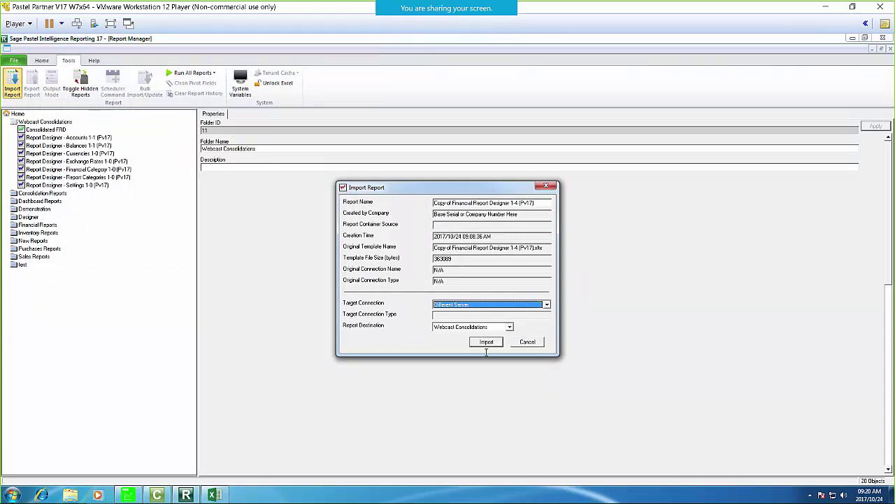
pyautogui.click(486, 342)
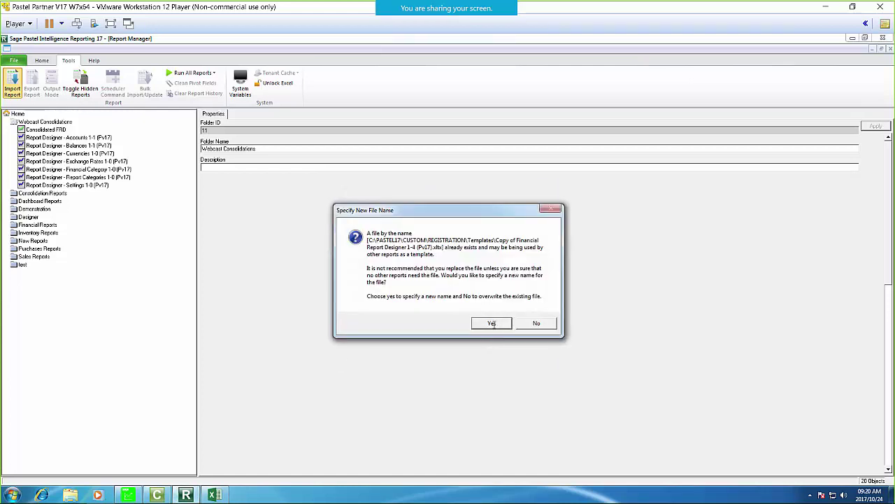
pyautogui.click(517, 323)
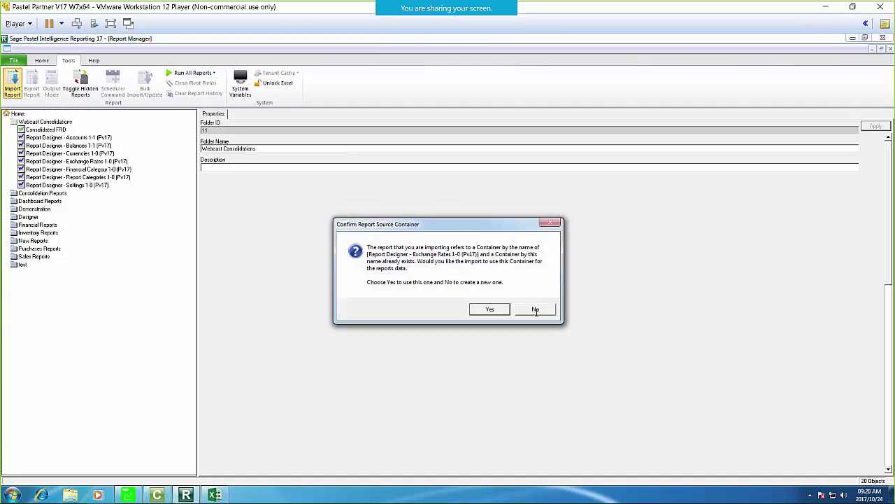
pyautogui.click(508, 308)
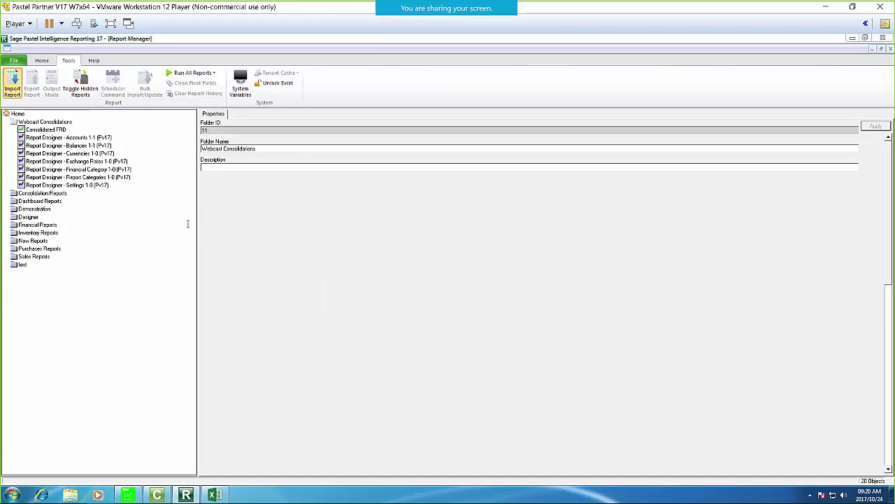
pyautogui.click(461, 294)
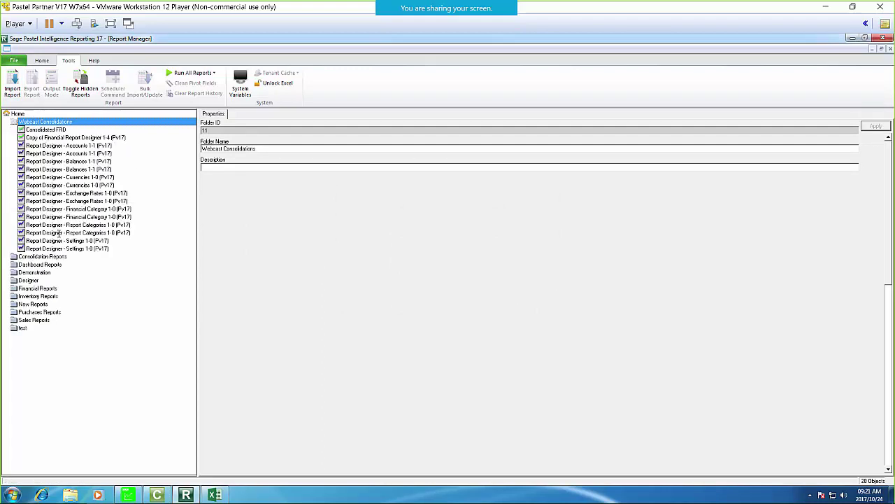
# Compare the Database Consolidation List of the two Report Designer - Accounts 1-1 (Pv17) sub reports and check the imported report's properties
pyautogui.click(61, 146)
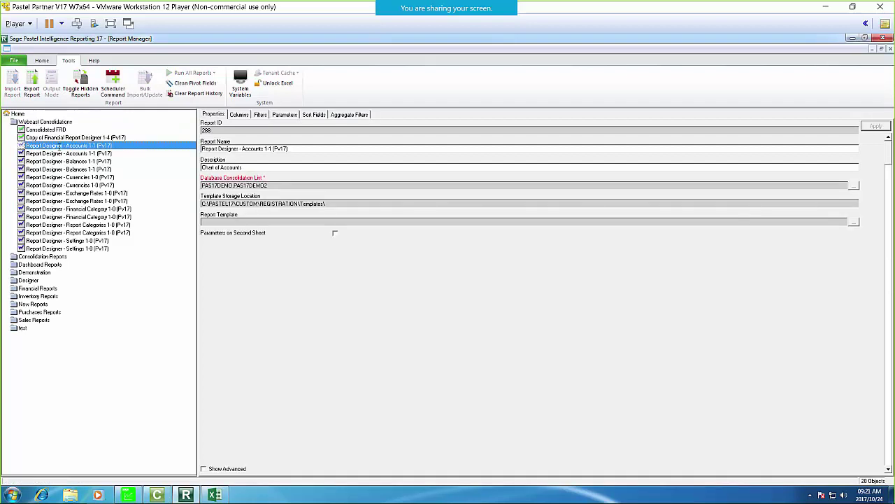
pyautogui.click(60, 152)
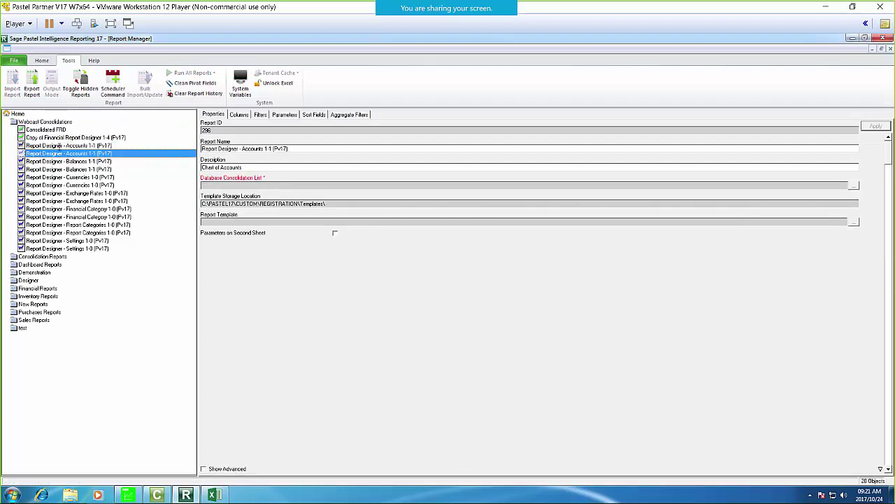
pyautogui.click(60, 145)
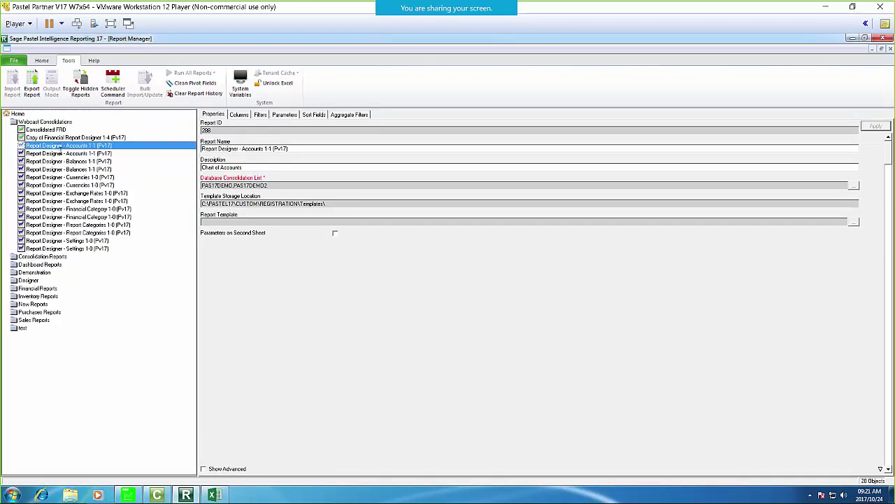
pyautogui.click(41, 137)
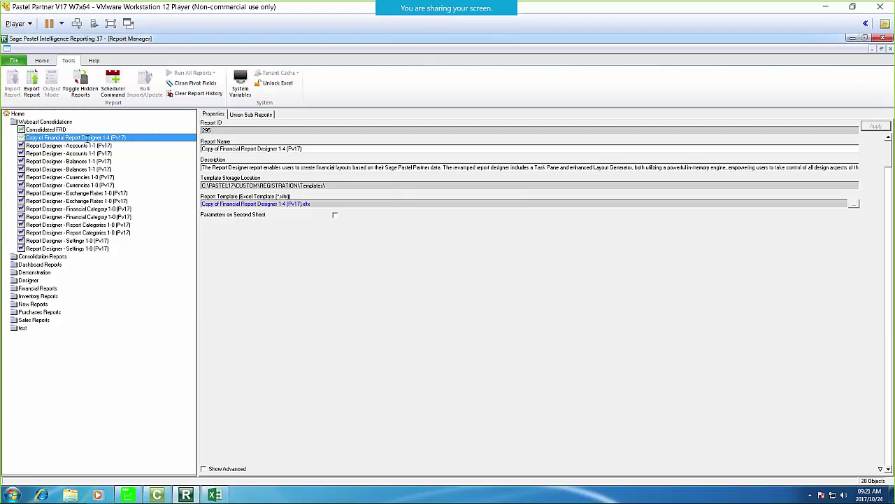
pyautogui.click(47, 153)
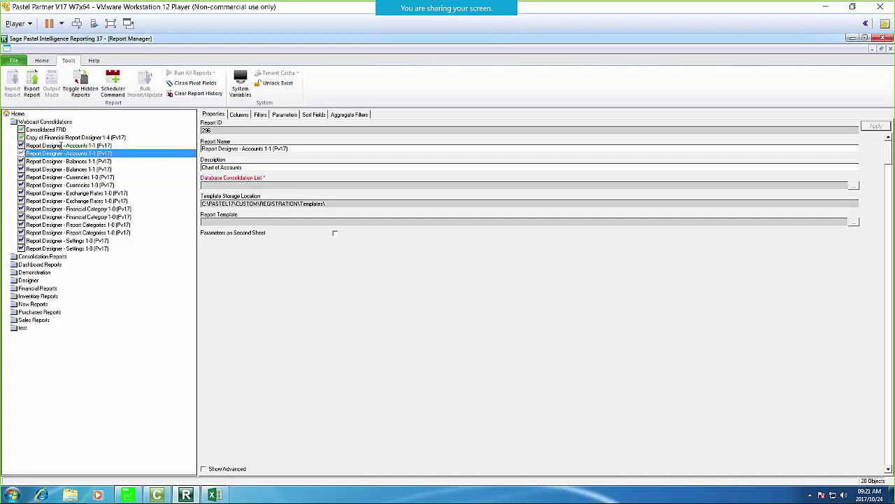
# Delete the Copy of Financial Report Designer 1-4 (Pv17) union report, keeping the recommended option for its template
pyautogui.click(60, 145)
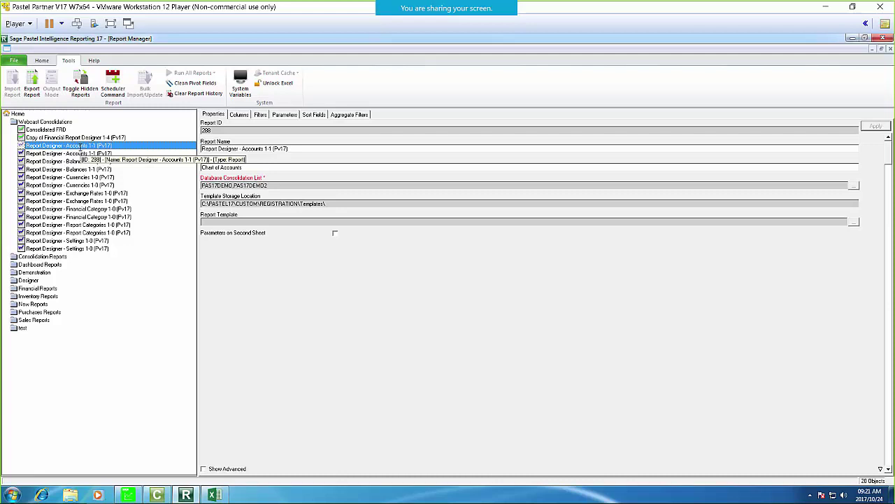
pyautogui.click(71, 153)
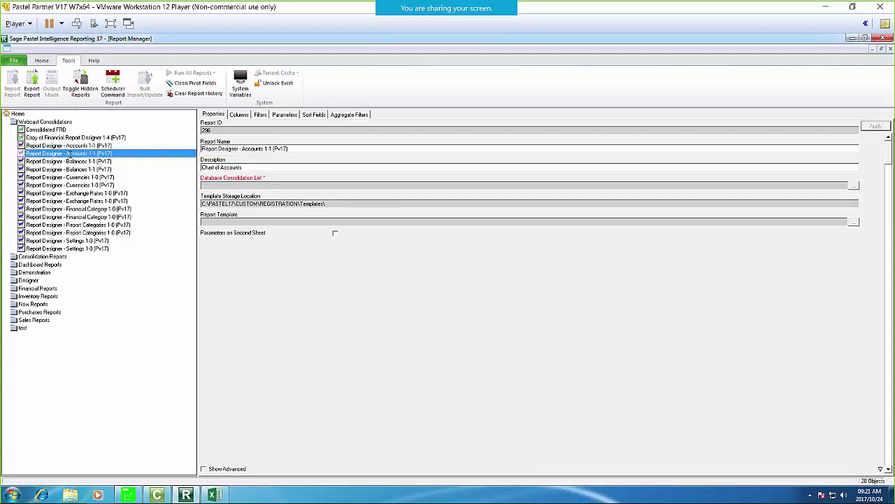
pyautogui.click(33, 137)
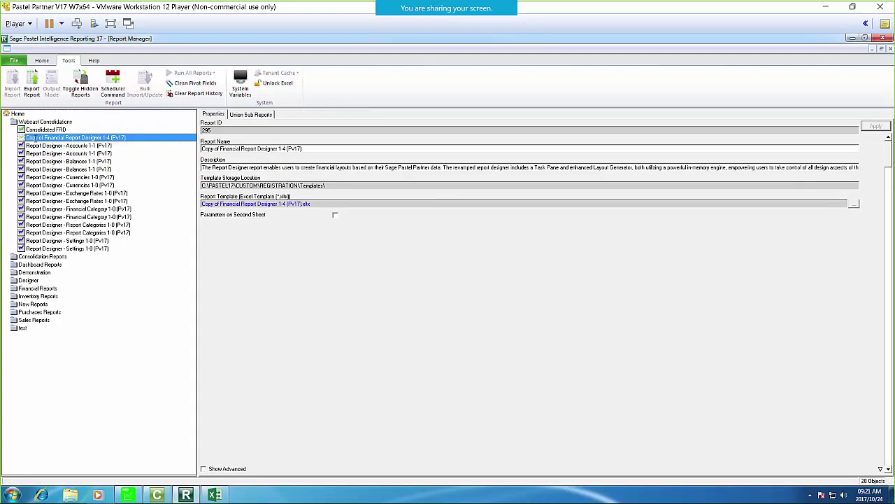
pyautogui.rightClick(33, 137)
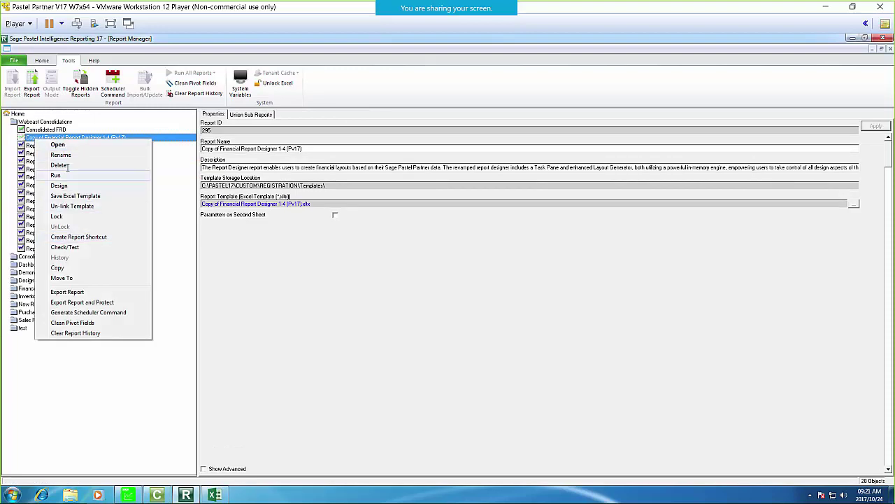
pyautogui.click(59, 165)
pyautogui.click(486, 295)
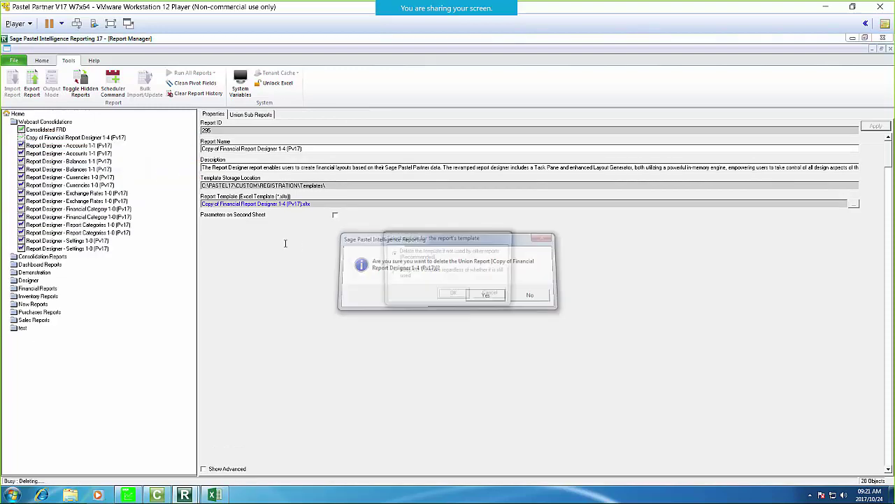
pyautogui.press('Return')
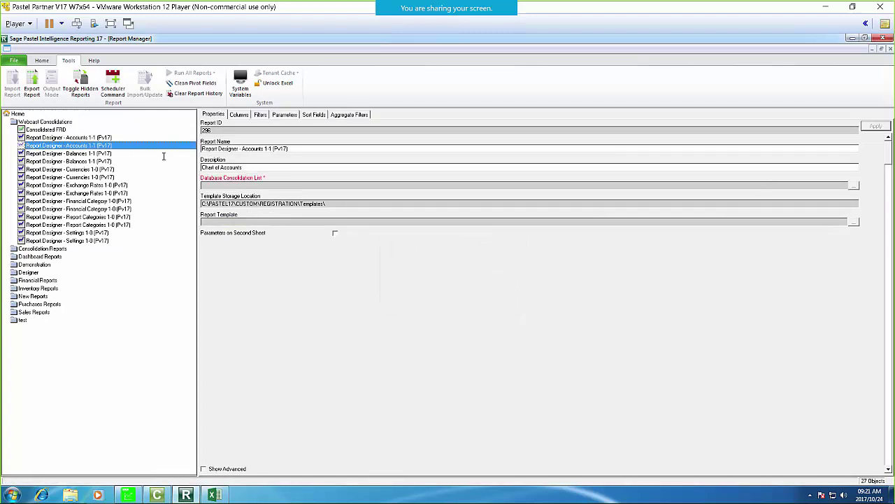
# Set the Database Consolidation List of the imported Accounts 1-1 and Balances 1-1 sub reports to PAS17DEMO and PAS17DEMO2
pyautogui.click(853, 184)
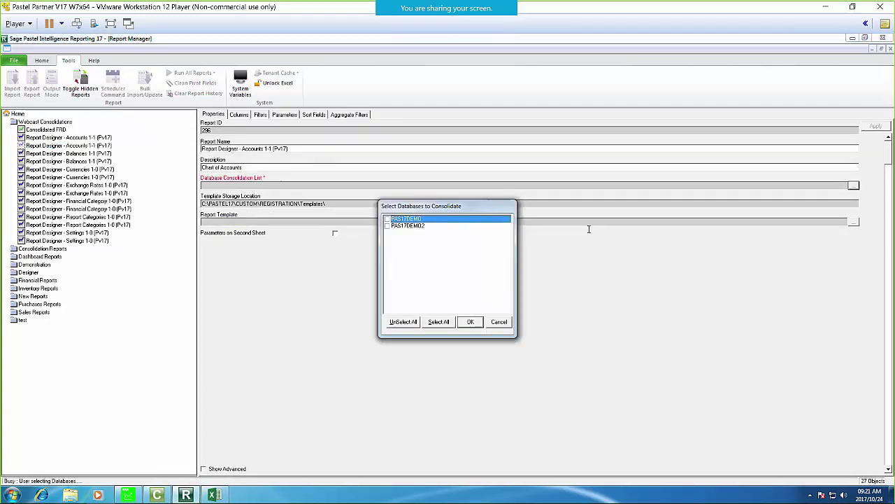
pyautogui.click(439, 322)
pyautogui.press('Return')
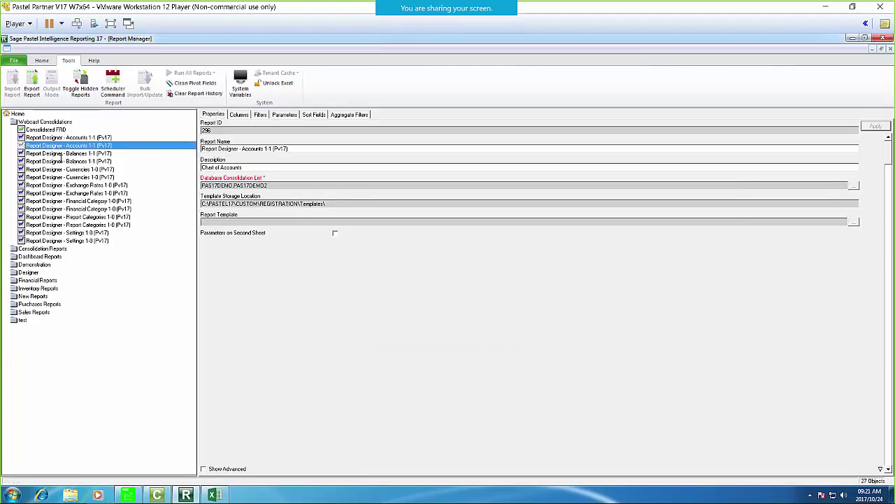
pyautogui.click(67, 161)
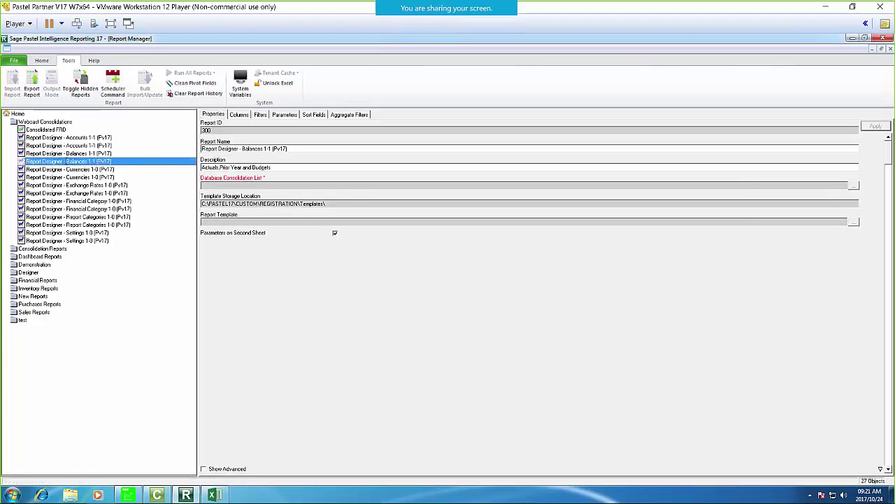
pyautogui.click(853, 185)
pyautogui.click(441, 321)
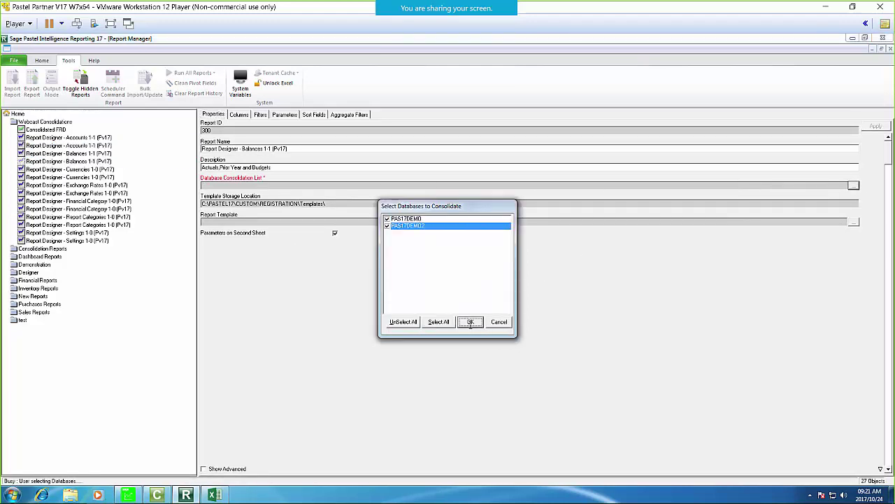
pyautogui.click(470, 322)
# Assign PAS17DEMO and PAS17DEMO2 as consolidation databases for the imported Currencies 1-0 and Exchange Rates 1-0 sub reports
pyautogui.click(46, 177)
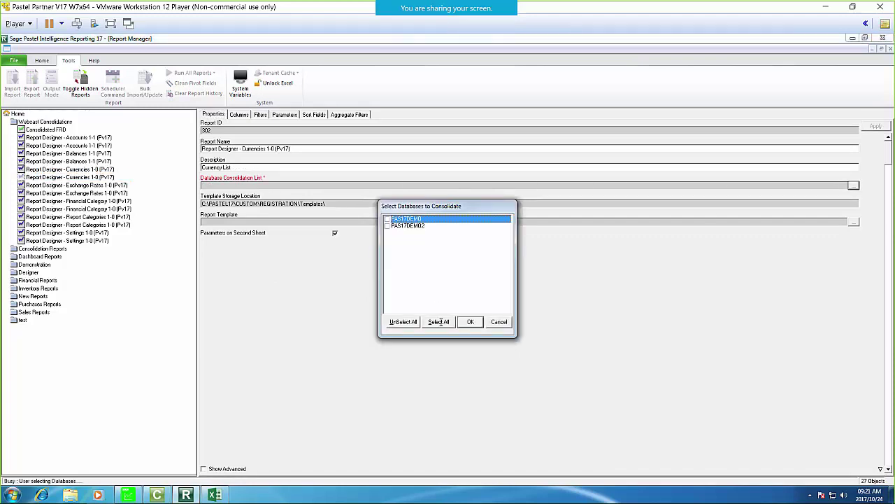
pyautogui.click(438, 322)
pyautogui.click(471, 322)
pyautogui.click(59, 193)
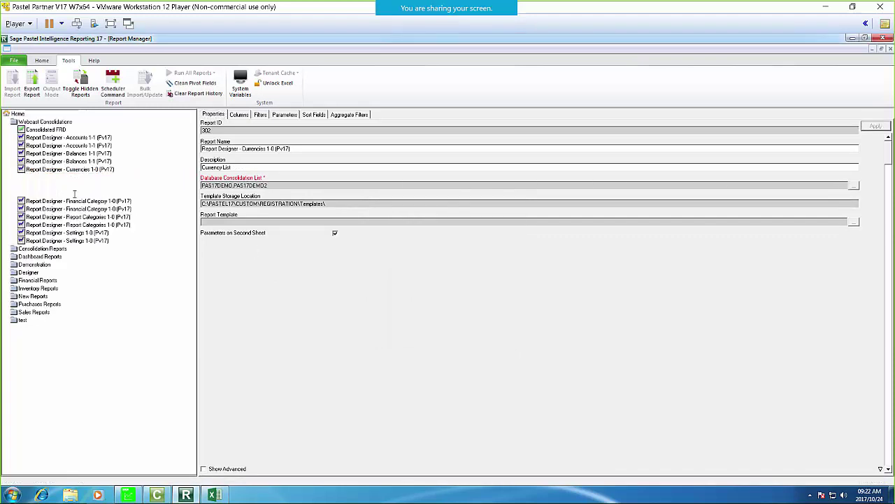
pyautogui.click(853, 185)
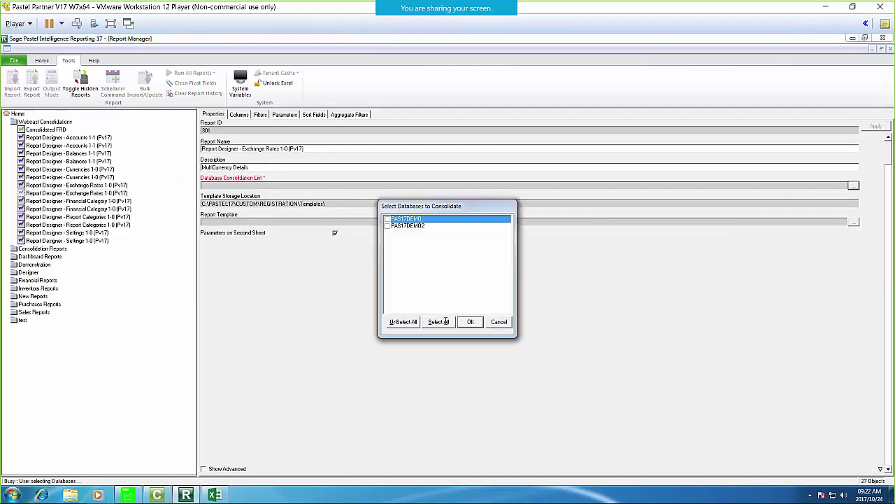
pyautogui.click(438, 322)
pyautogui.click(470, 322)
pyautogui.click(60, 193)
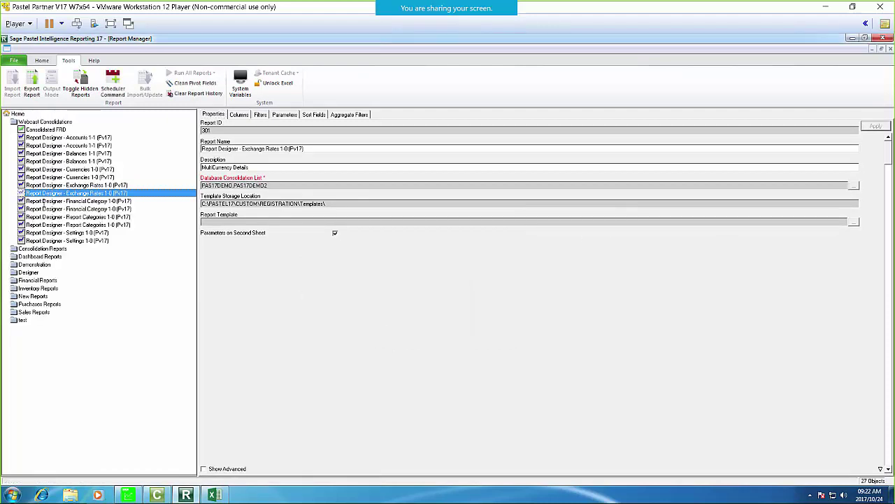
# Include both PAS17DEMO and PAS17DEMO2 in the consolidation lists of the imported Financial Category 1-0 and Report Categories 1-0 sub reports
pyautogui.click(43, 208)
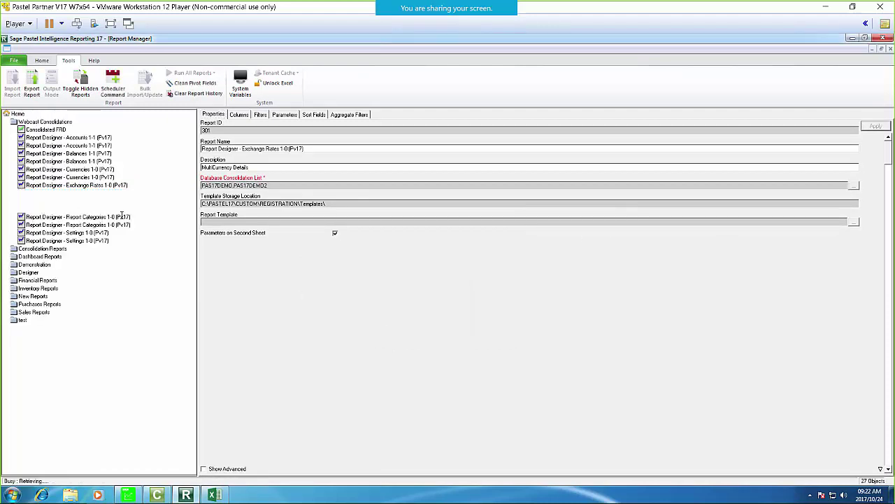
pyautogui.click(853, 184)
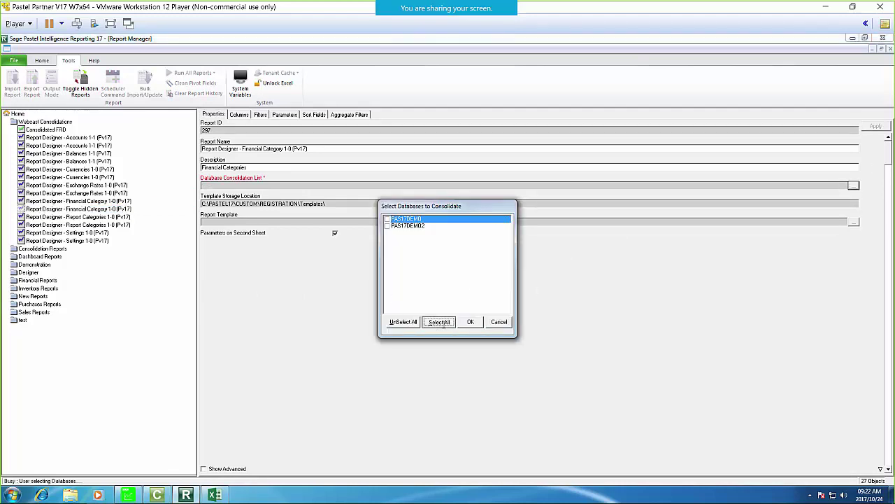
pyautogui.click(439, 322)
pyautogui.click(470, 321)
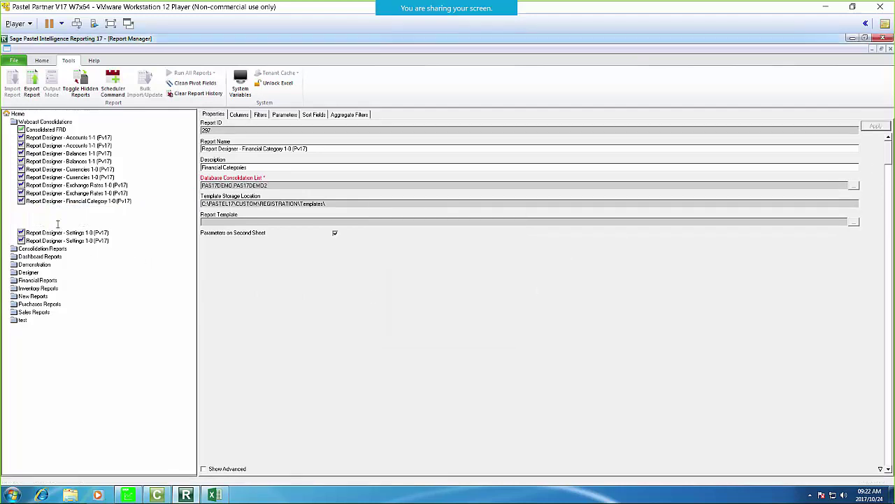
pyautogui.click(59, 224)
pyautogui.click(854, 185)
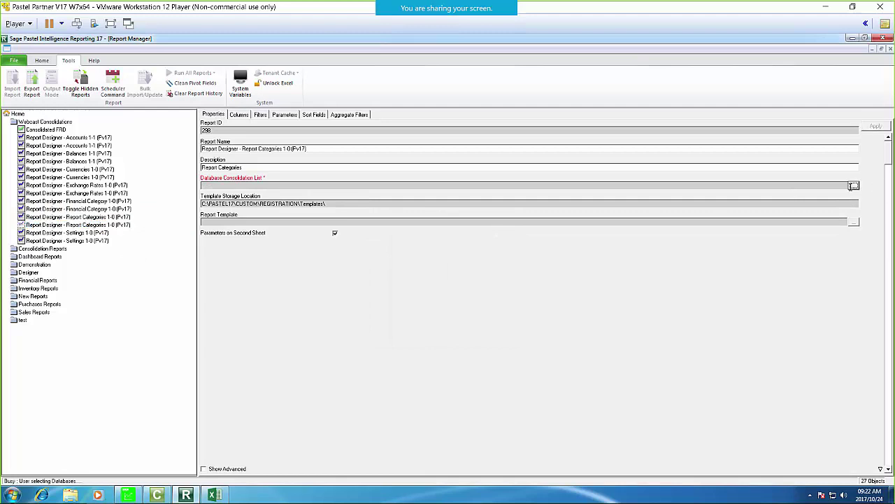
pyautogui.click(438, 321)
pyautogui.click(470, 322)
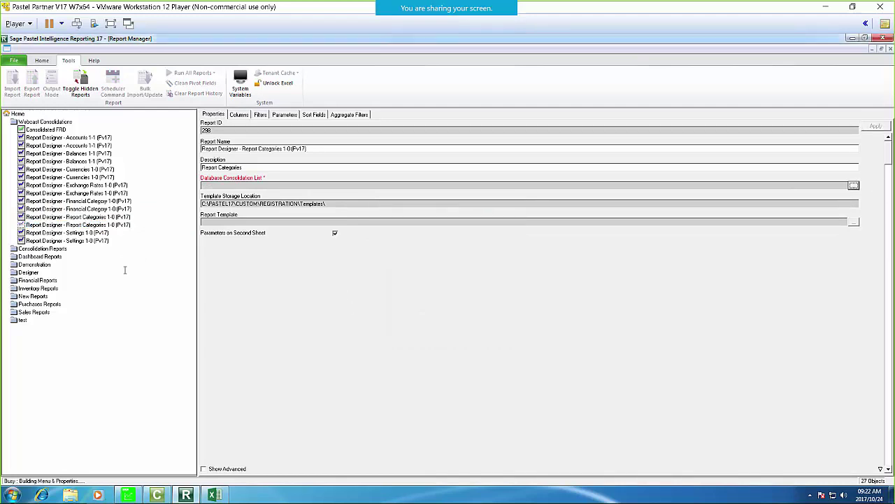
# Set the imported Settings 1-0 (Pv17) sub report to consolidate the PAS17DEMO and PAS17DEMO2 databases
pyautogui.click(70, 240)
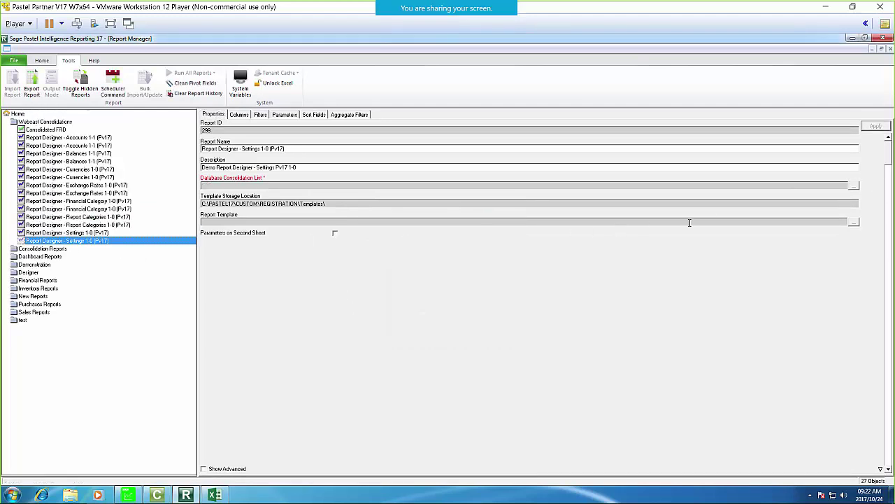
pyautogui.click(854, 185)
pyautogui.click(439, 322)
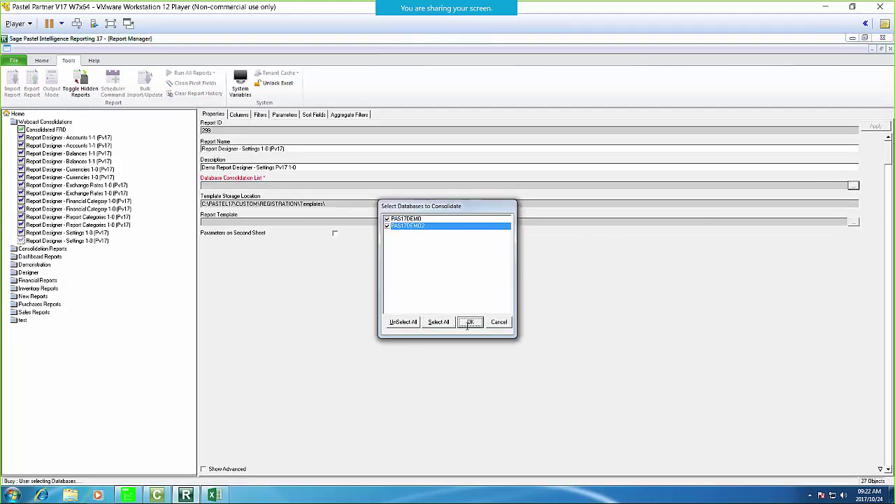
pyautogui.click(469, 323)
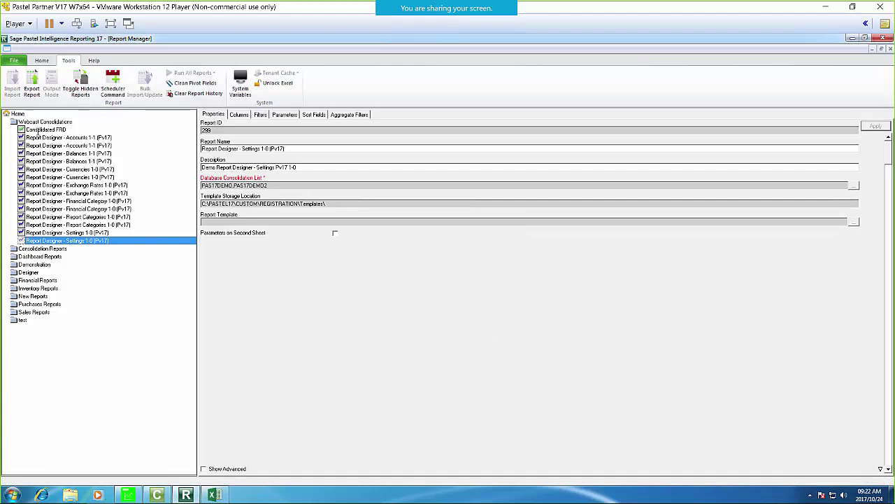
# Add the seven imported Report Designer sub reports, IDs 296 to 302, to the union sub reports of Consolidated FRD
pyautogui.click(42, 130)
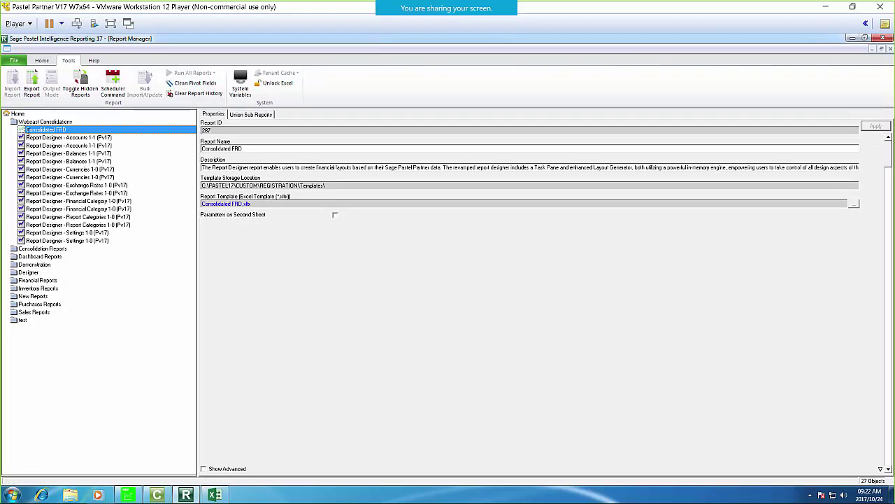
pyautogui.click(259, 114)
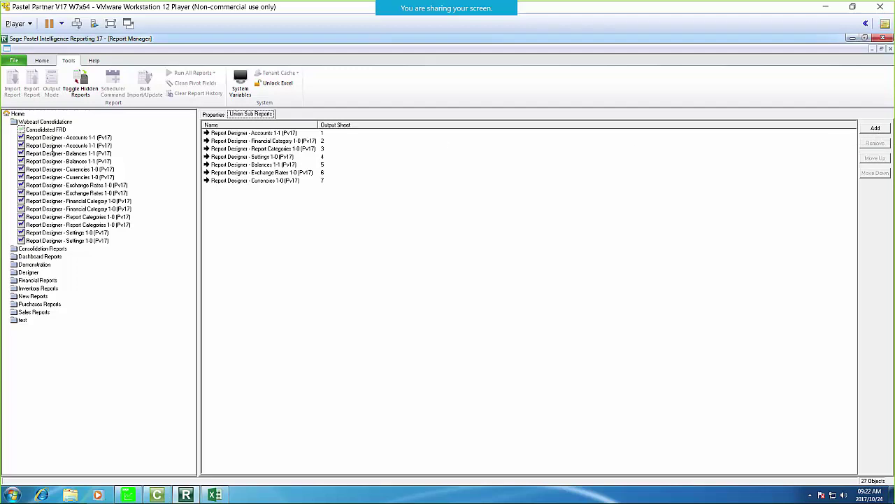
pyautogui.click(50, 146)
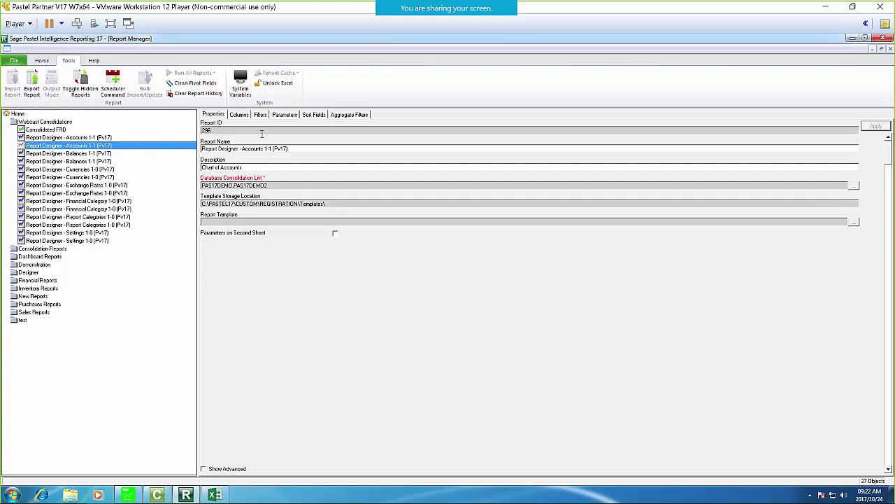
pyautogui.click(39, 129)
pyautogui.click(879, 130)
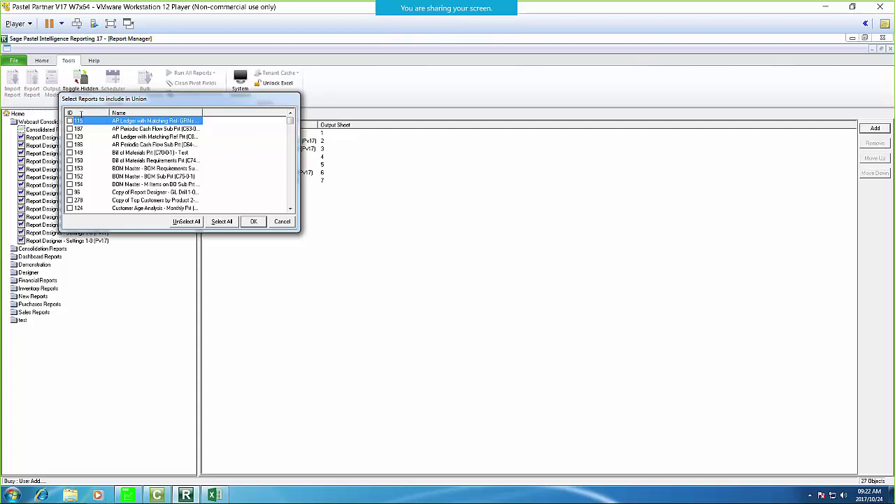
pyautogui.scroll(-1, 104, 182)
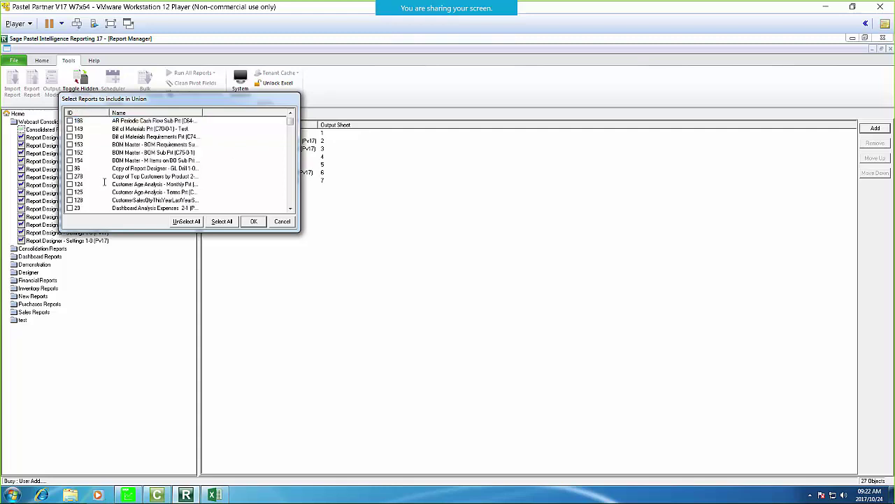
pyautogui.scroll(-1, 98, 184)
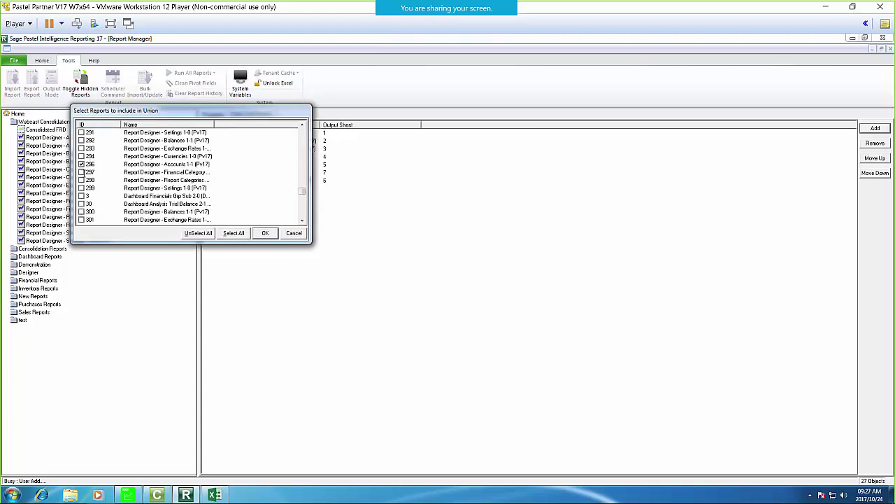
pyautogui.click(82, 180)
pyautogui.scroll(-3, 95, 205)
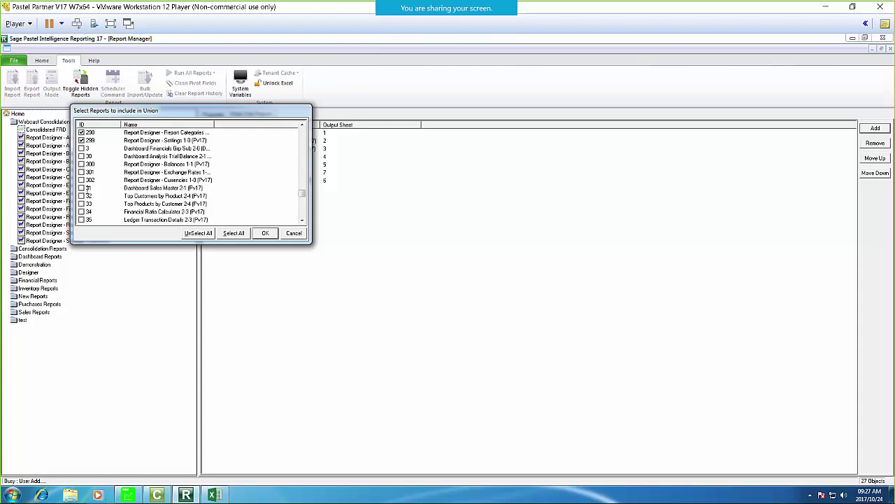
pyautogui.click(81, 163)
pyautogui.click(81, 172)
pyautogui.click(265, 232)
# Reorder the added Accounts, Balances, Currencies, Exchange Rates and Financial Category union sub reports so each sits directly above its existing counterpart
pyautogui.moveTo(245, 190); pyautogui.dragTo(249, 133)
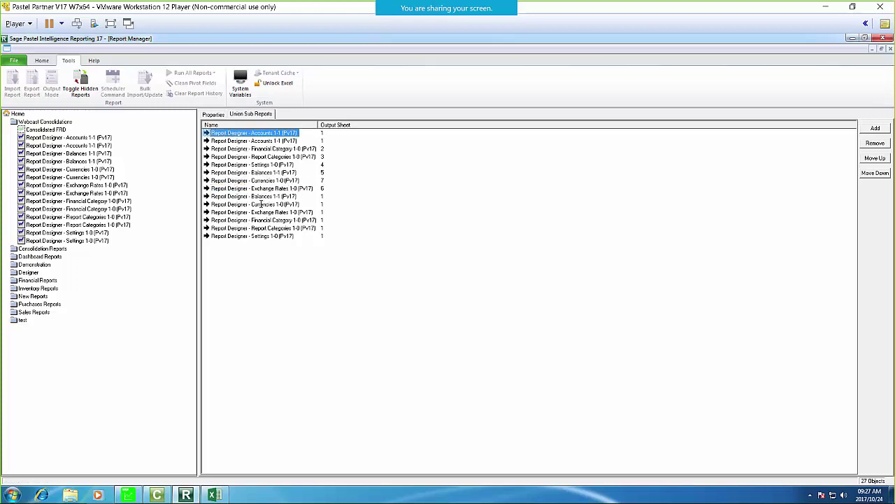
pyautogui.click(267, 197)
pyautogui.moveTo(270, 177); pyautogui.dragTo(270, 174)
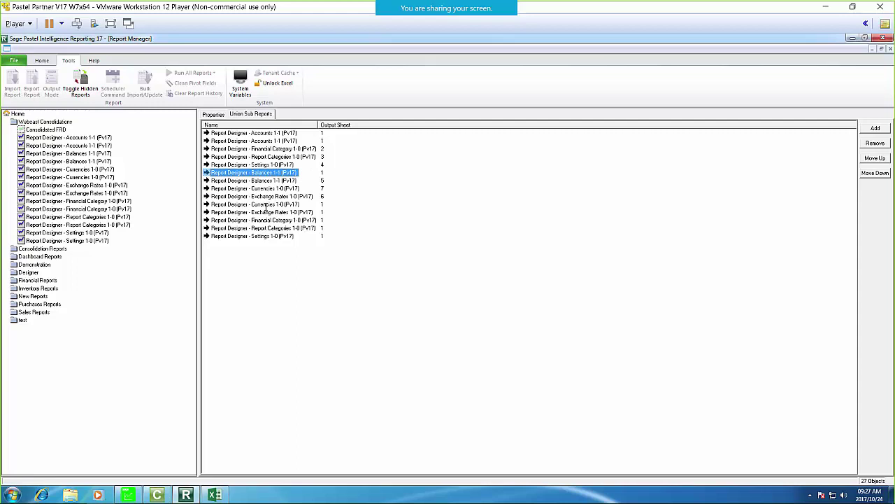
pyautogui.moveTo(265, 204); pyautogui.dragTo(273, 145)
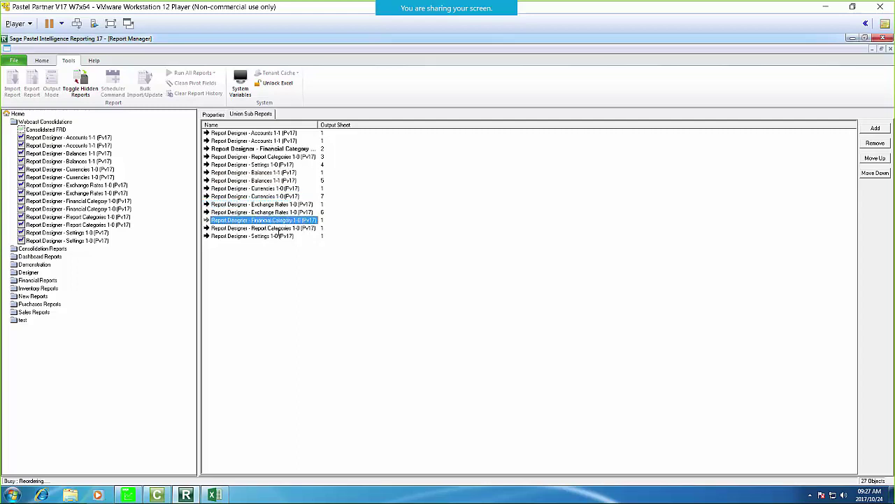
# Move the added Report Categories 1-0 and Settings 1-0 union sub reports directly above their existing counterparts
pyautogui.moveTo(276, 228); pyautogui.dragTo(280, 171)
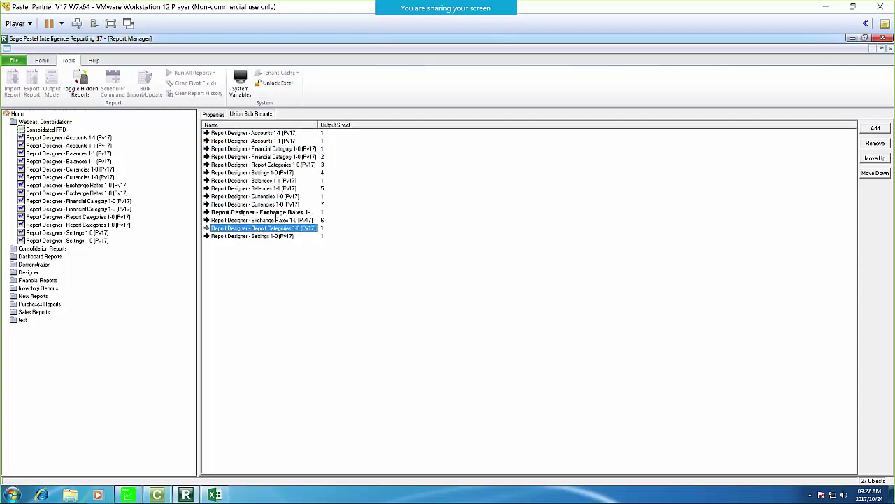
pyautogui.click(269, 237)
pyautogui.moveTo(269, 237); pyautogui.dragTo(272, 172)
pyautogui.moveTo(273, 236); pyautogui.dragTo(271, 165)
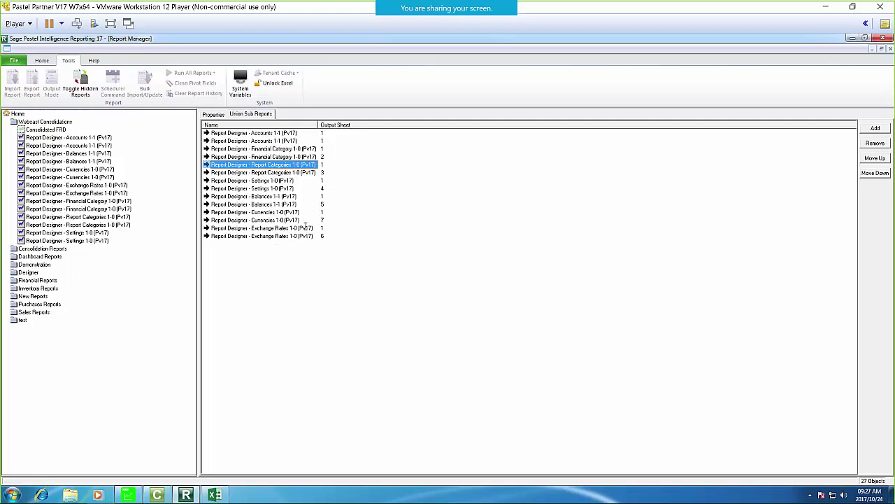
# Set the output sheet number of the first Exchange Rates 1-0 union sub report to 6
pyautogui.click(301, 229)
pyautogui.rightClick(294, 229)
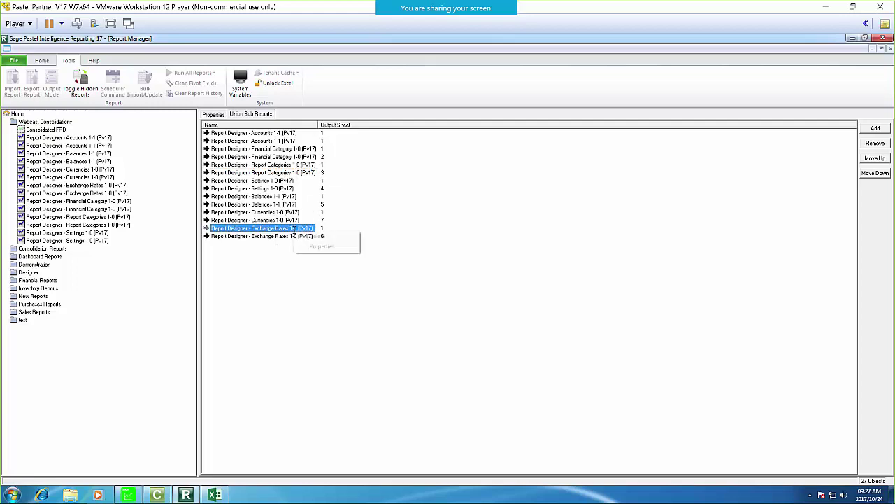
pyautogui.click(327, 245)
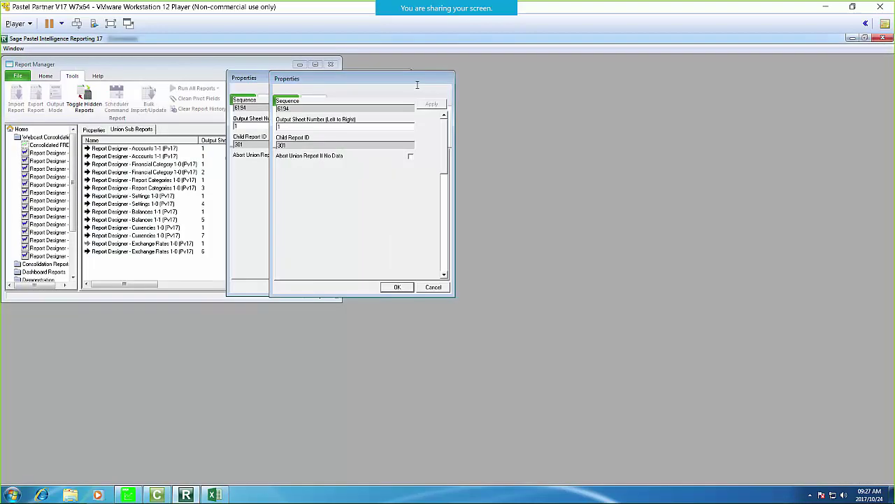
pyautogui.doubleClick(319, 133)
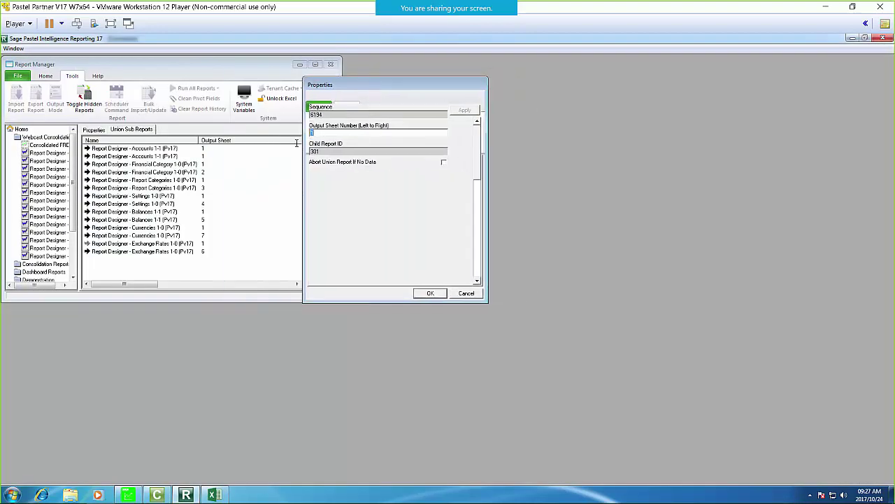
pyautogui.click(429, 294)
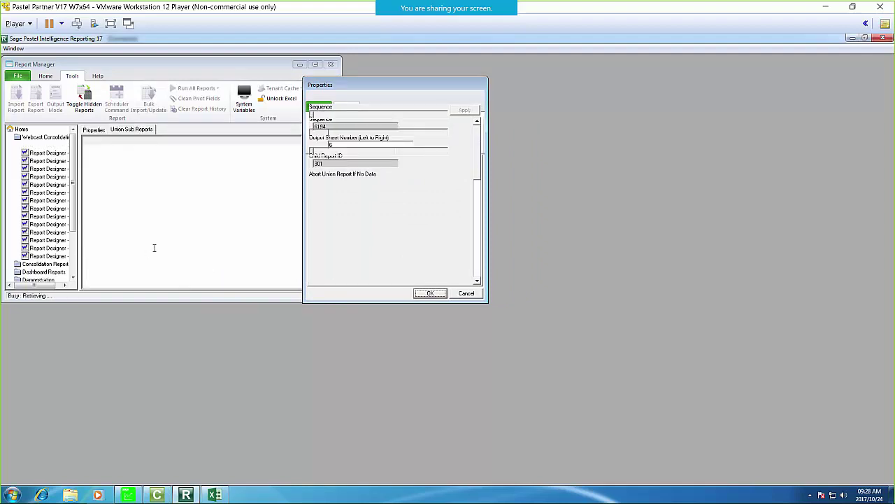
# Set the output sheet number of the first Currencies 1-0 union sub report to 7
pyautogui.rightClick(160, 220)
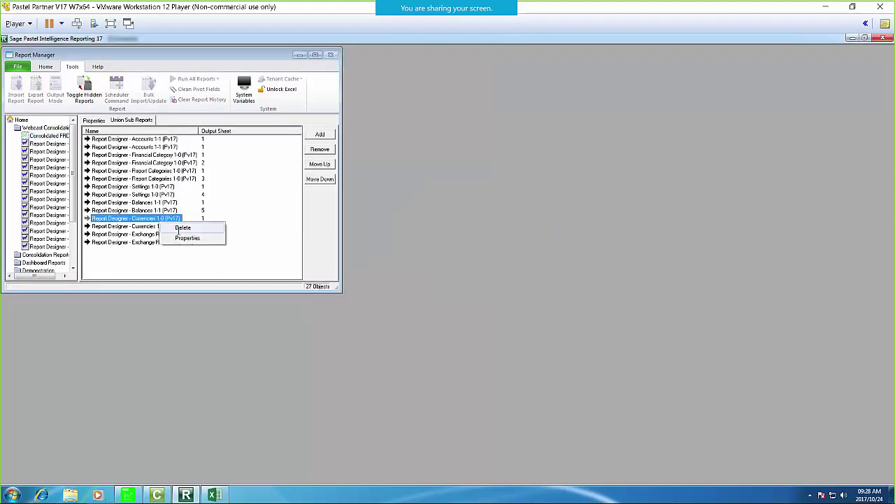
pyautogui.click(187, 238)
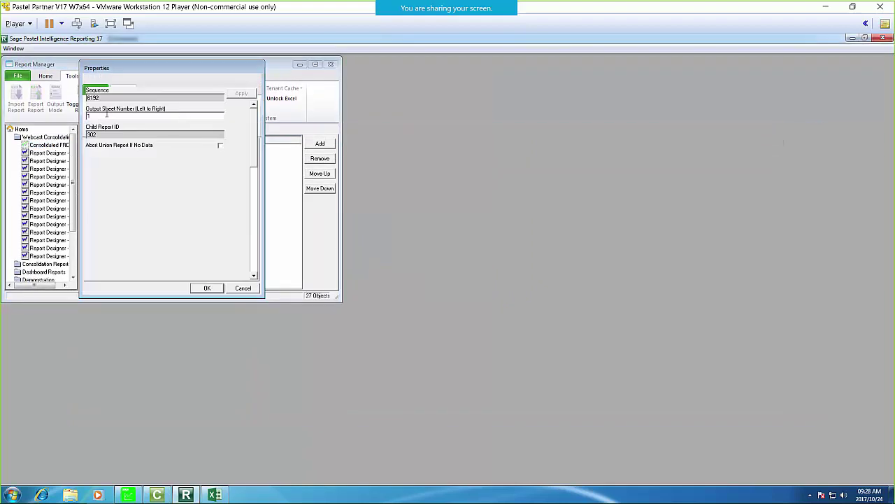
pyautogui.write('7')
pyautogui.click(207, 287)
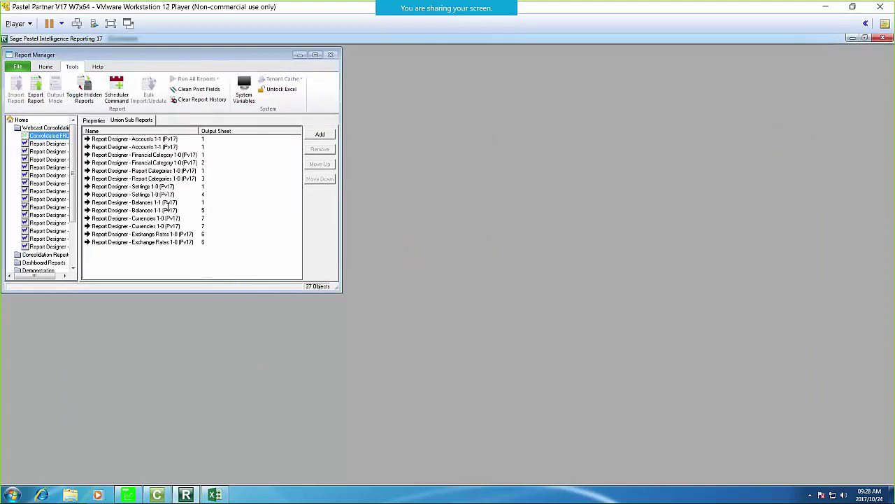
# Set the output sheet number of the first Balances 1-1 union sub report to 5
pyautogui.click(168, 203)
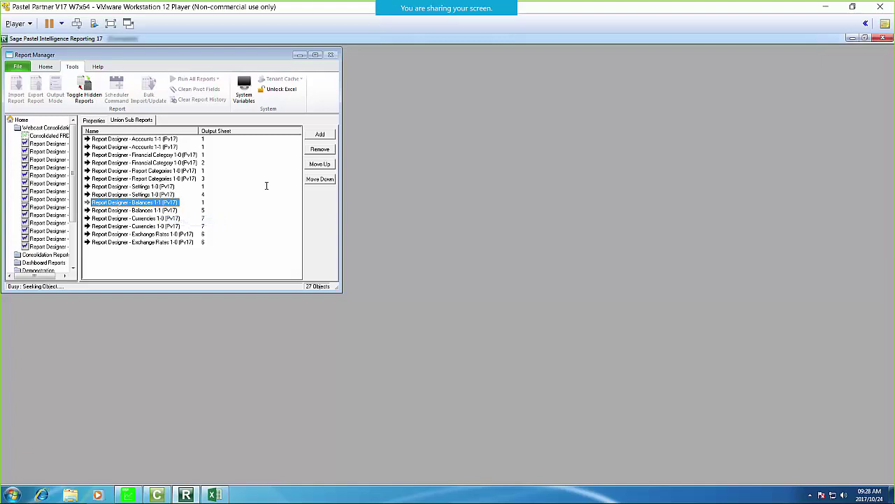
pyautogui.doubleClick(98, 116)
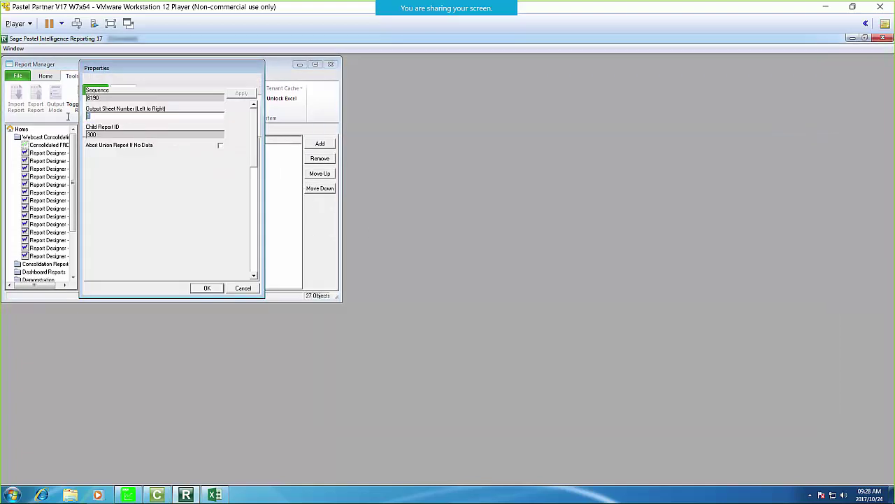
pyautogui.write('5')
pyautogui.click(207, 288)
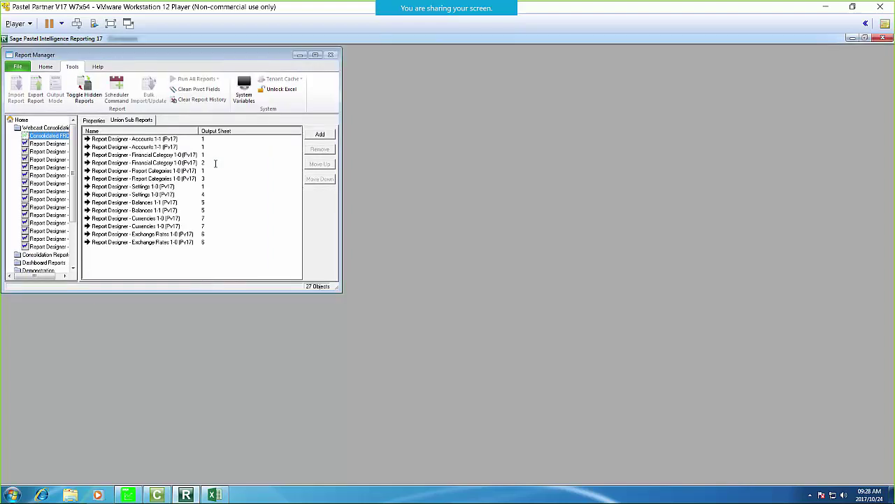
# Set the output sheet number of the first Settings 1-0 union sub report to 4
pyautogui.click(143, 186)
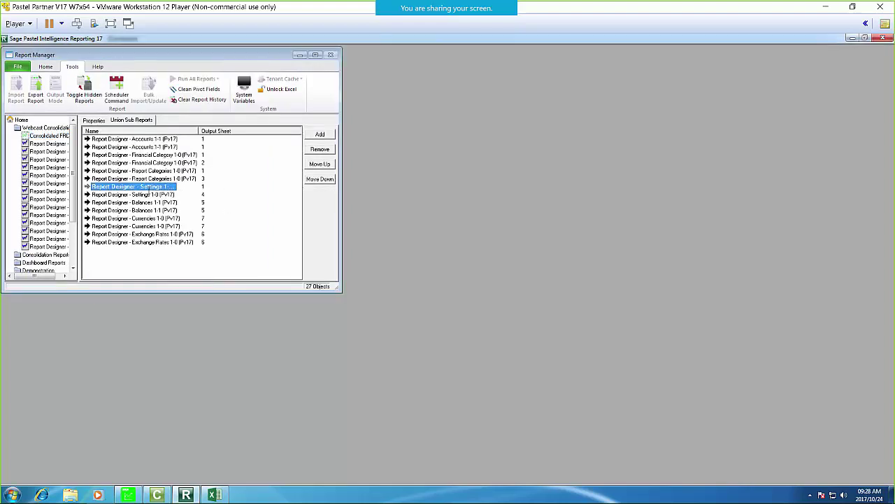
pyautogui.rightClick(146, 188)
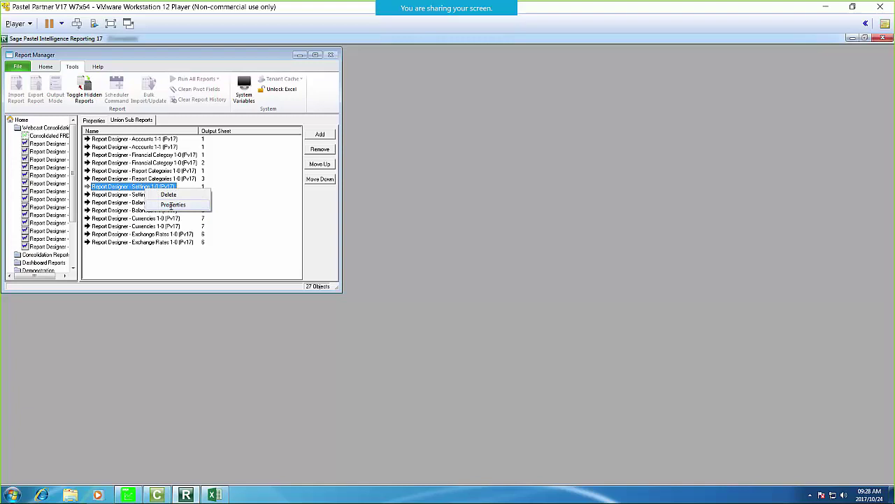
pyautogui.click(172, 204)
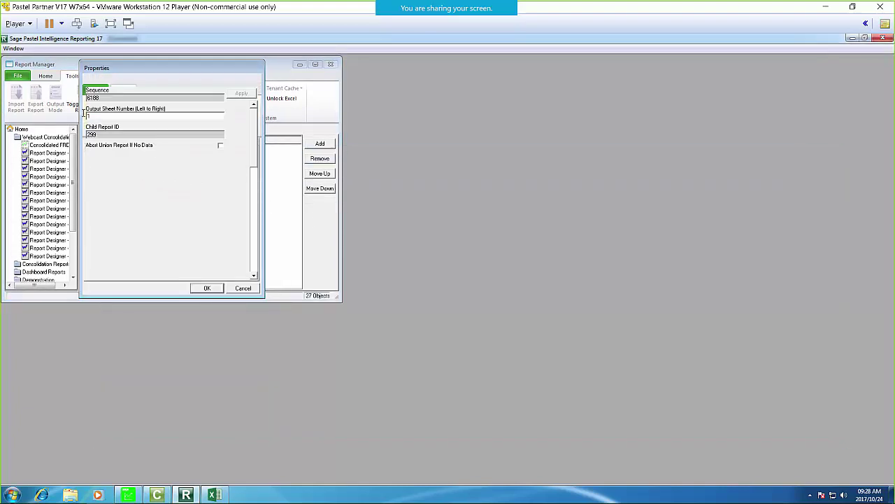
pyautogui.write('4')
pyautogui.click(208, 288)
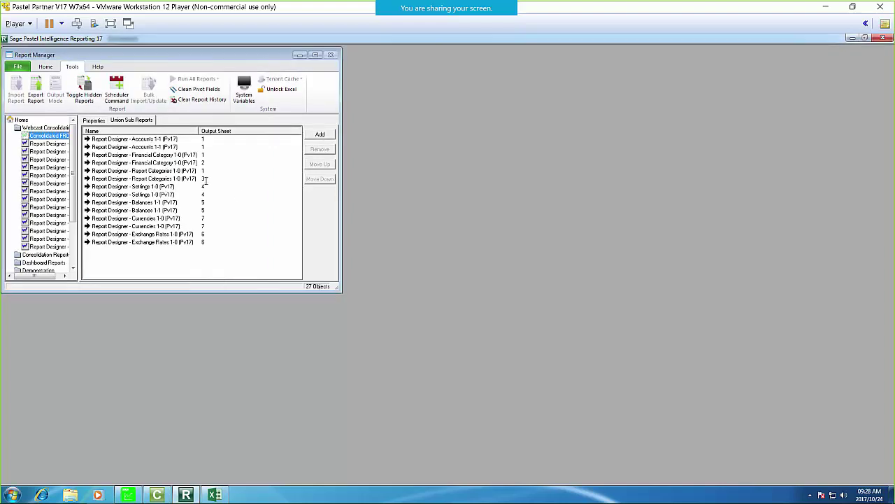
# Set the output sheet number of the first Report Categories 1-0 union sub report to 3
pyautogui.rightClick(160, 170)
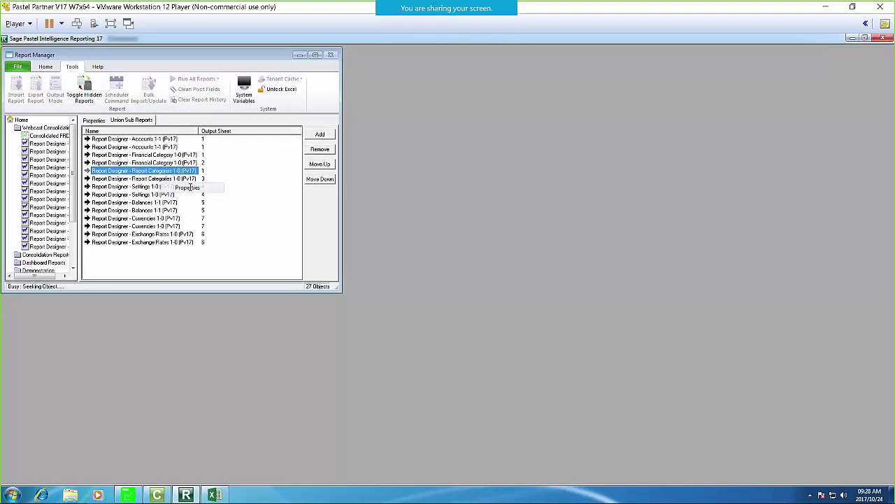
pyautogui.click(195, 189)
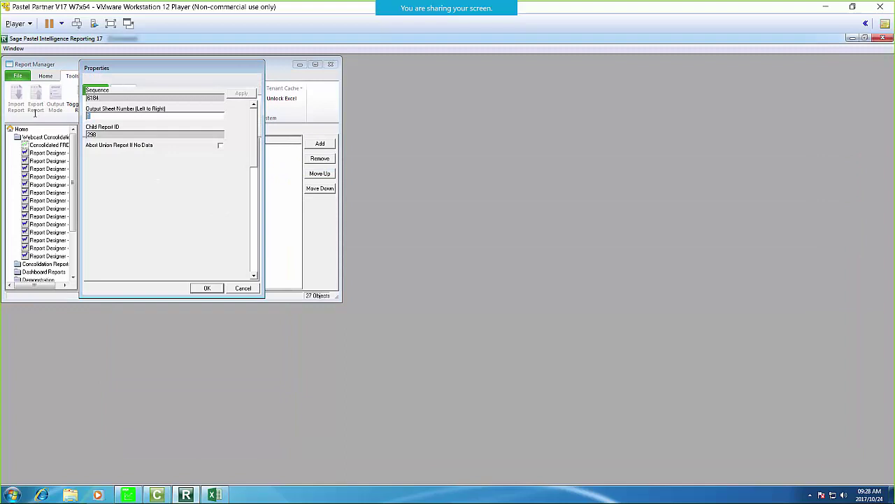
pyautogui.write('3')
pyautogui.click(207, 288)
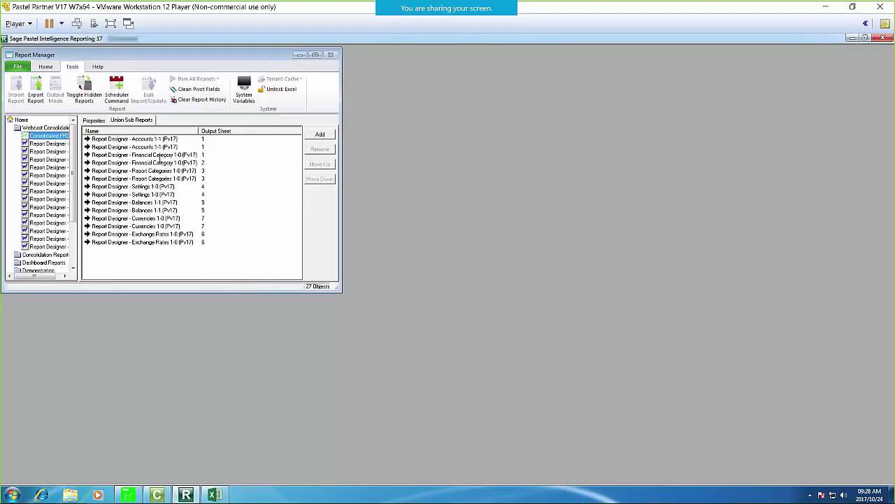
# Set the output sheet number of the first Financial Category 1-0 union sub report to 2 and maximize the Report Manager window
pyautogui.click(185, 156)
pyautogui.rightClick(176, 157)
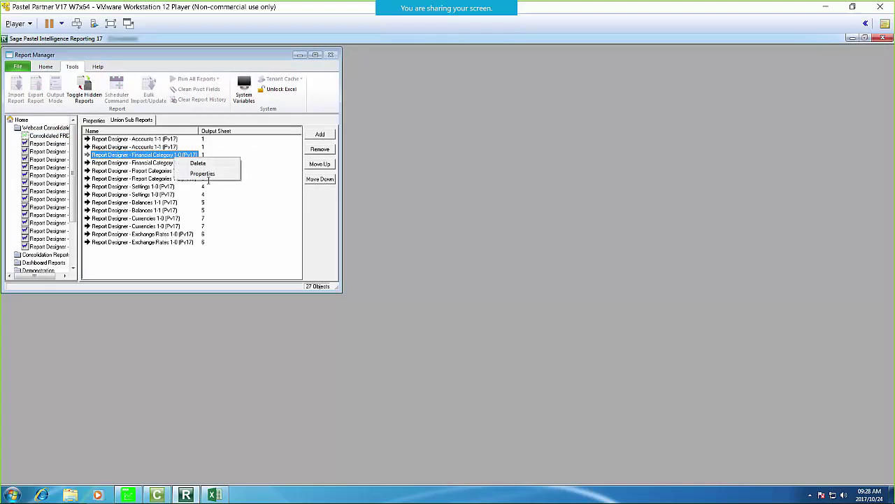
pyautogui.click(203, 173)
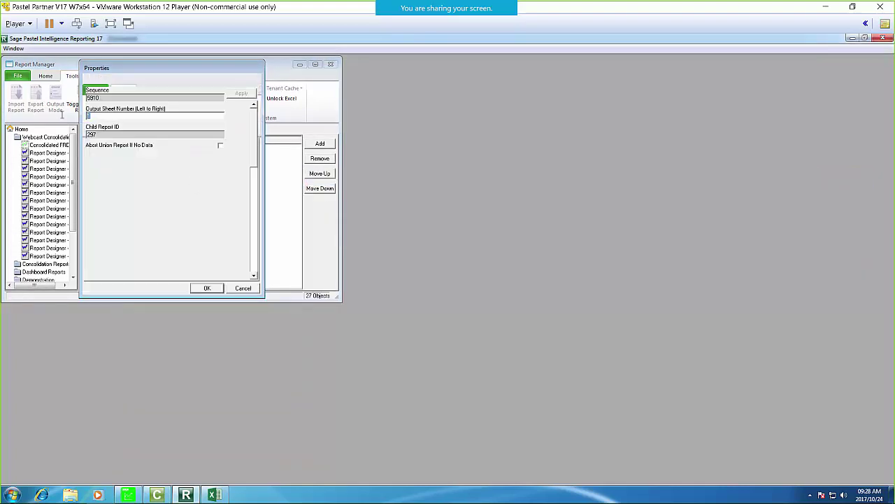
pyautogui.write('2')
pyautogui.click(238, 93)
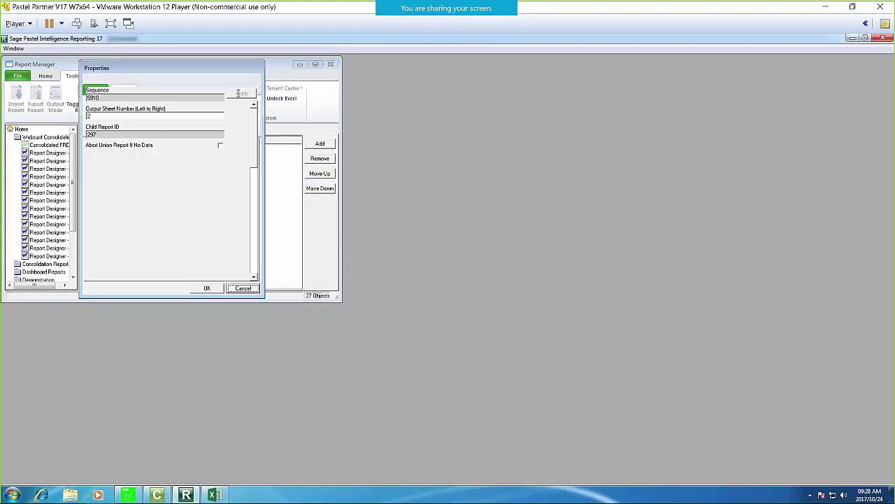
pyautogui.click(207, 288)
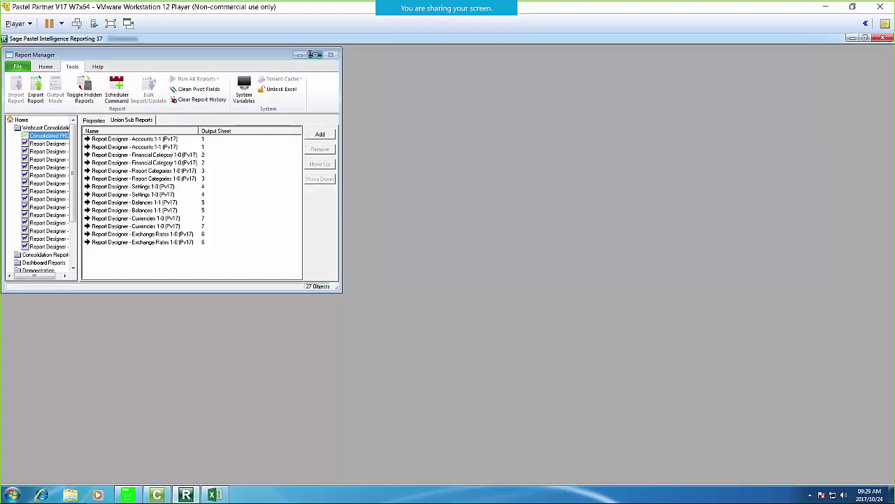
pyautogui.click(314, 55)
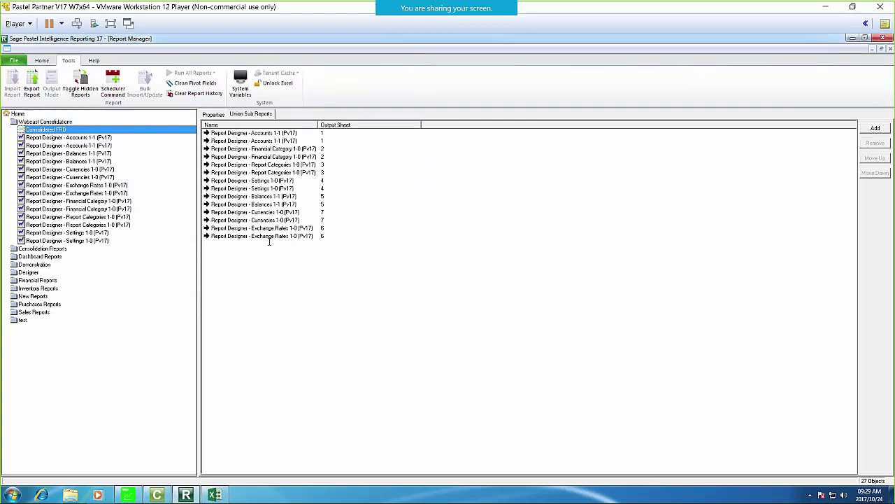
pyautogui.click(256, 237)
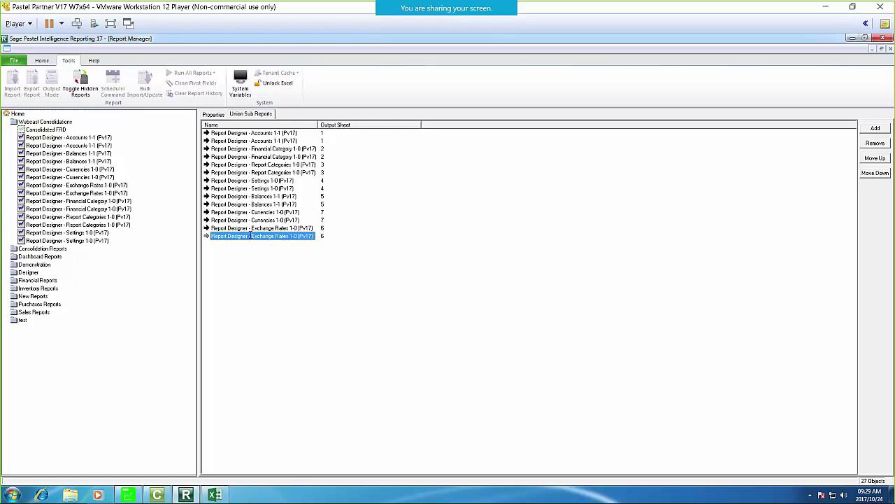
pyautogui.press('Up')
pyautogui.click(252, 237)
pyautogui.click(252, 229)
pyautogui.click(253, 236)
pyautogui.click(272, 229)
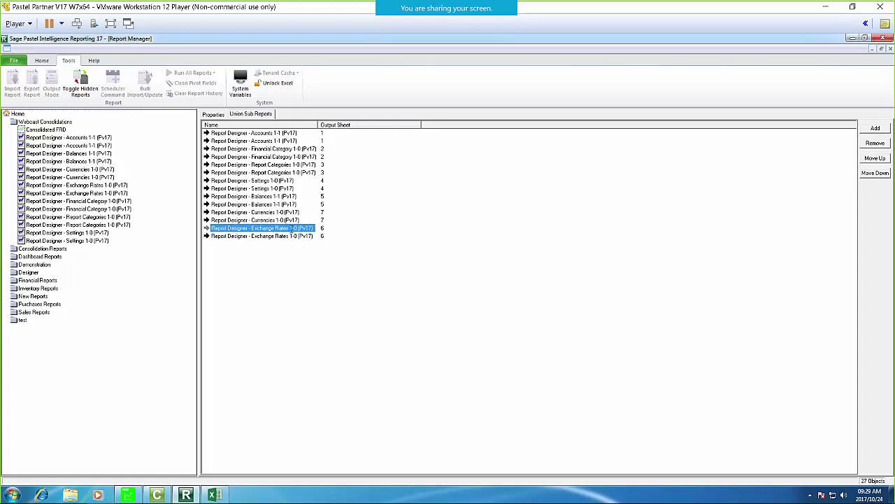
# Check the properties of the second Accounts 1-1 and Balances 1-1 sub reports, and switch to the PowerPoint presentation
pyautogui.click(44, 129)
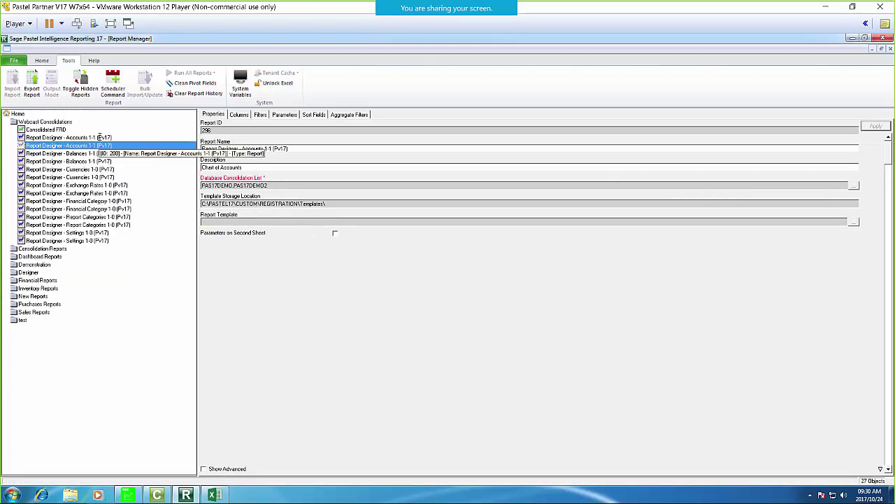
pyautogui.click(73, 161)
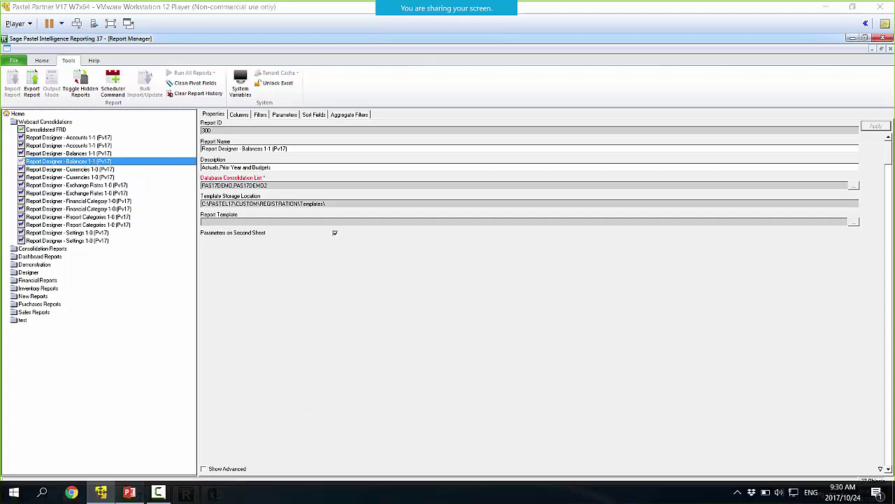
pyautogui.click(129, 493)
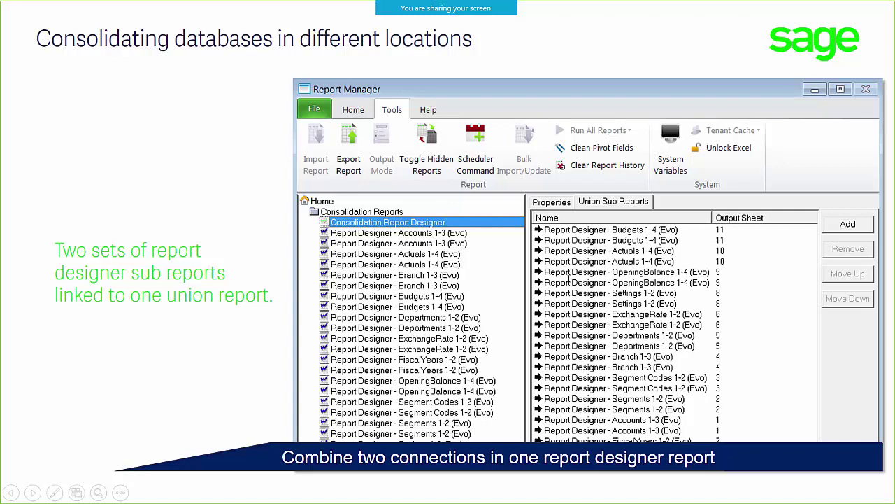